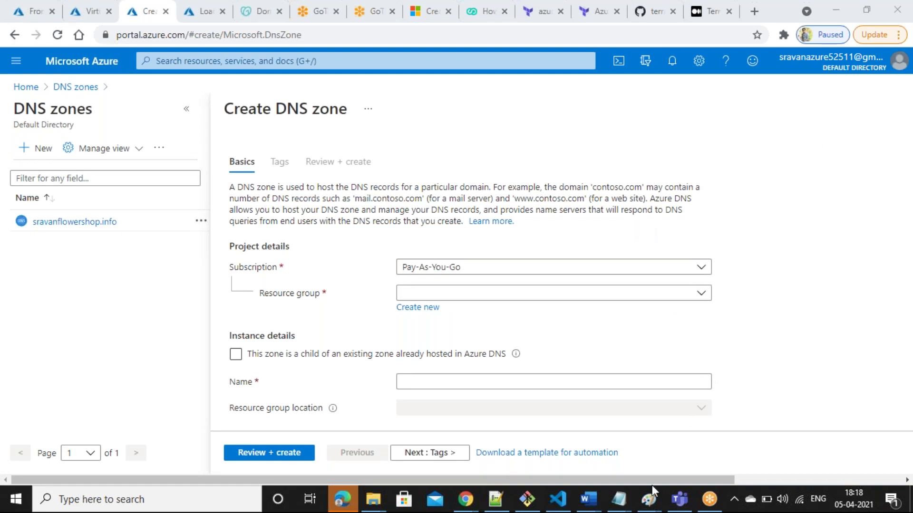
- In the Paint diagram, outline the East us and west us load balancer groups freehand and retrace both check marks
mouse_move(648, 500)
click(769, 445)
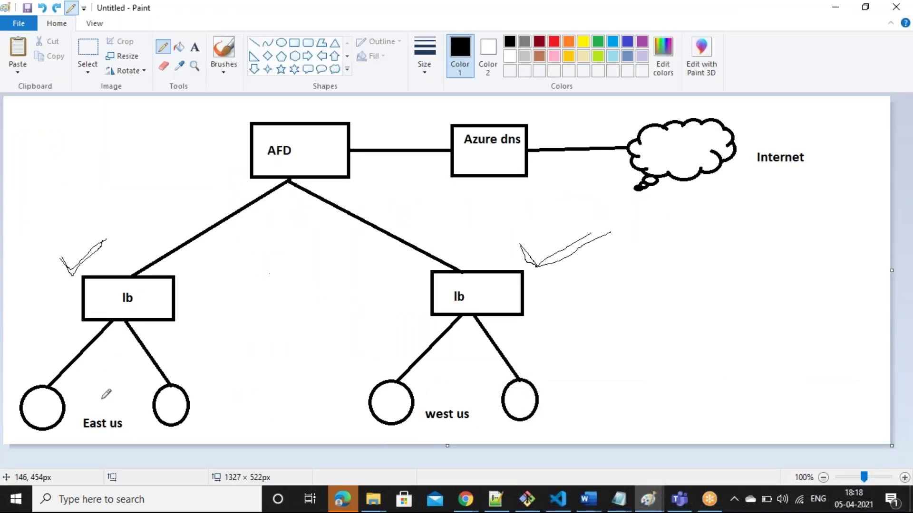
mouse_move(15, 233)
mouse_down()
mouse_move(187, 236)
mouse_move(218, 335)
mouse_move(207, 435)
mouse_move(14, 440)
mouse_move(5, 293)
mouse_move(17, 228)
mouse_up()
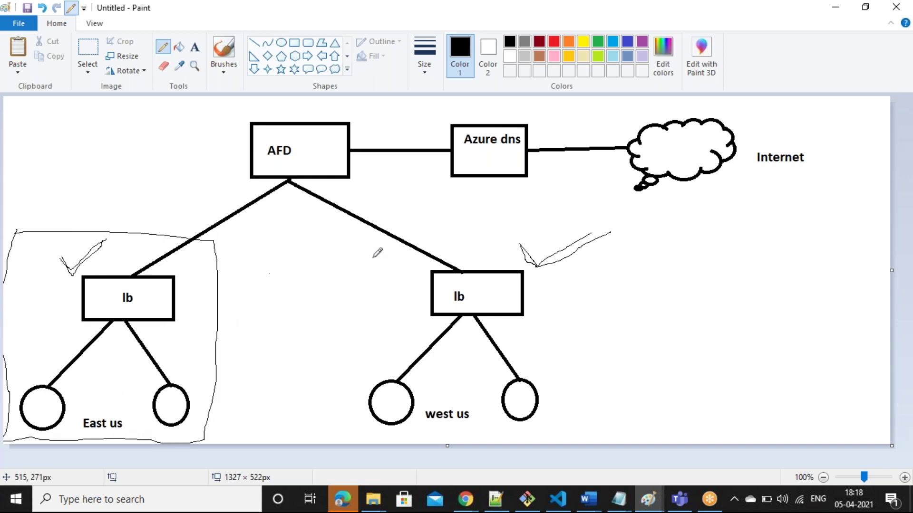
mouse_move(358, 240)
mouse_down()
mouse_move(445, 238)
mouse_move(577, 312)
mouse_move(569, 403)
mouse_move(489, 437)
mouse_move(370, 451)
mouse_move(346, 365)
mouse_move(355, 246)
mouse_up()
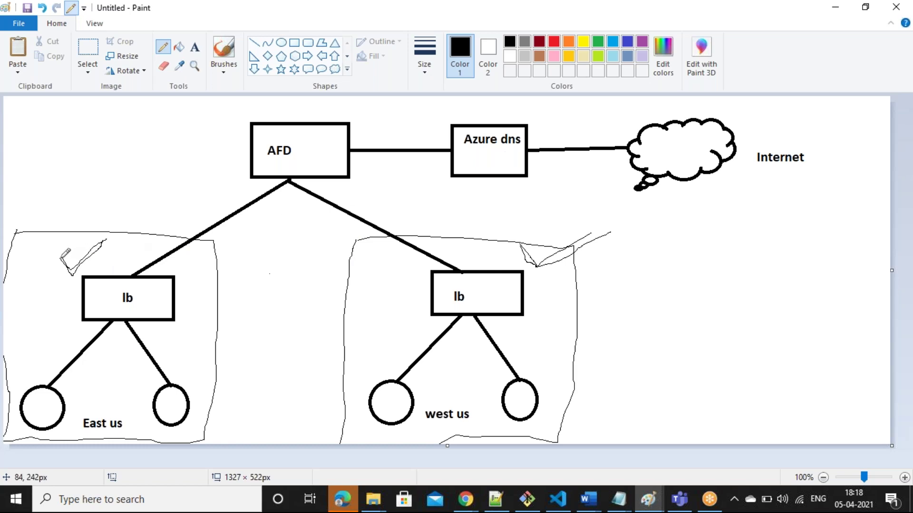
mouse_move(61, 259)
mouse_down()
mouse_move(84, 272)
mouse_move(108, 240)
mouse_up()
mouse_move(520, 243)
mouse_down()
mouse_move(538, 263)
mouse_move(602, 240)
mouse_up()
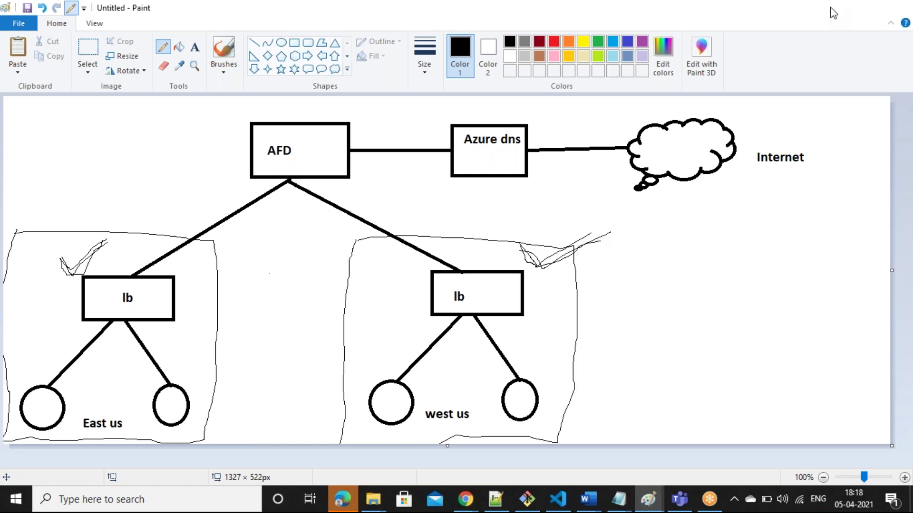
click(835, 7)
- Choose HUBRG1 as the resource group for the new DNS zone in the Azure portal
click(530, 300)
click(530, 301)
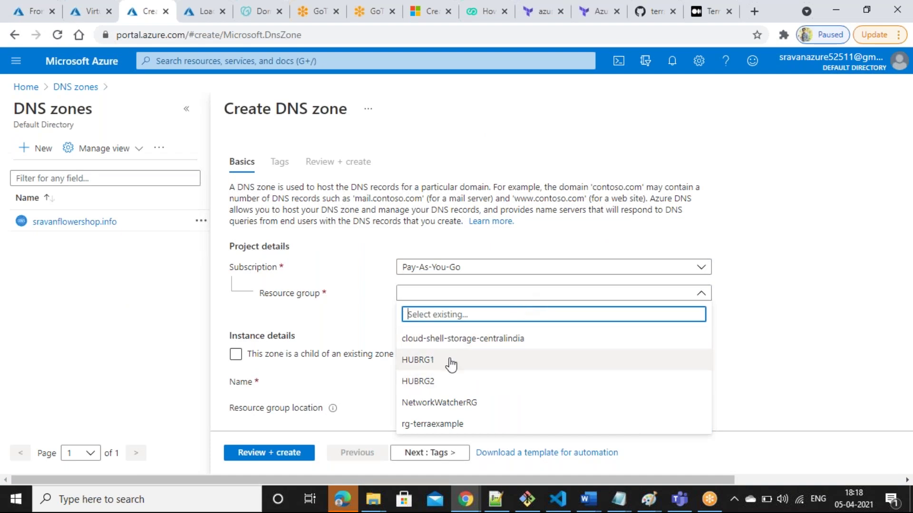
click(341, 321)
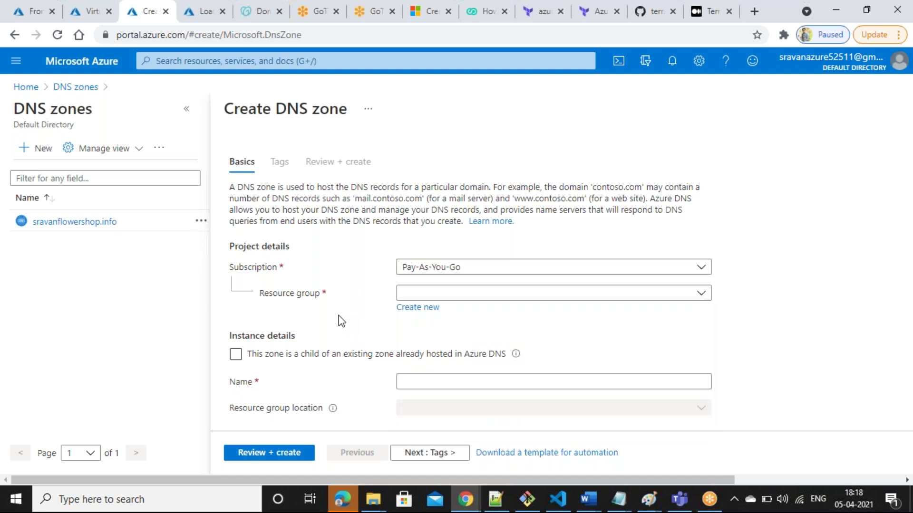
click(467, 293)
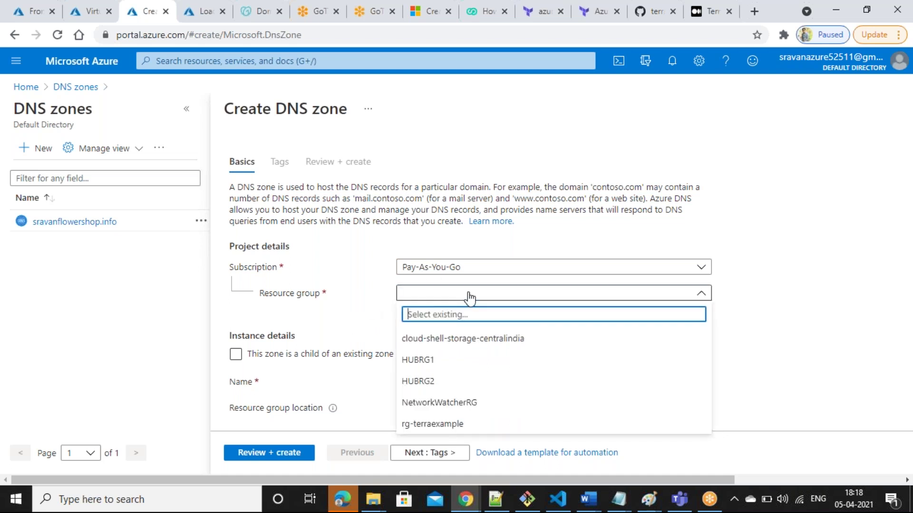
click(437, 365)
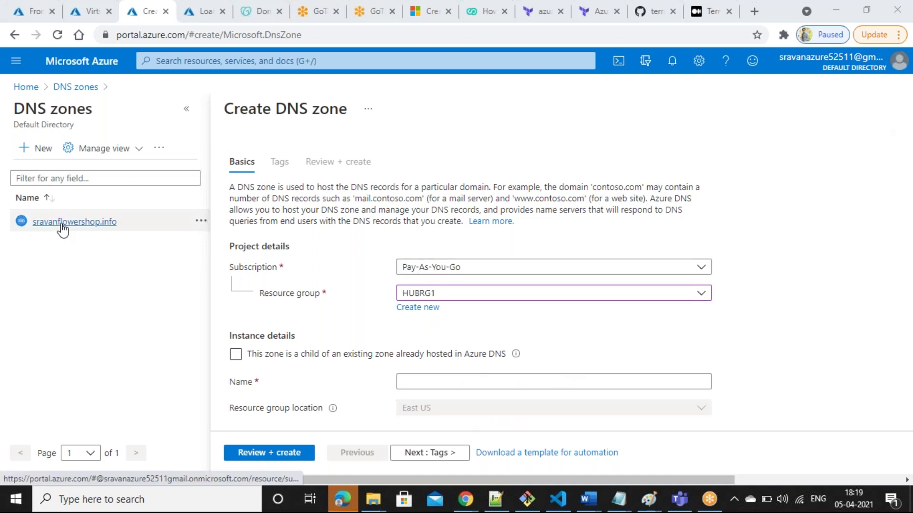
- Copy the domain name sravanflowershop.info from GoDaddy's DNS Management page and enter it as the new DNS zone's name
click(244, 8)
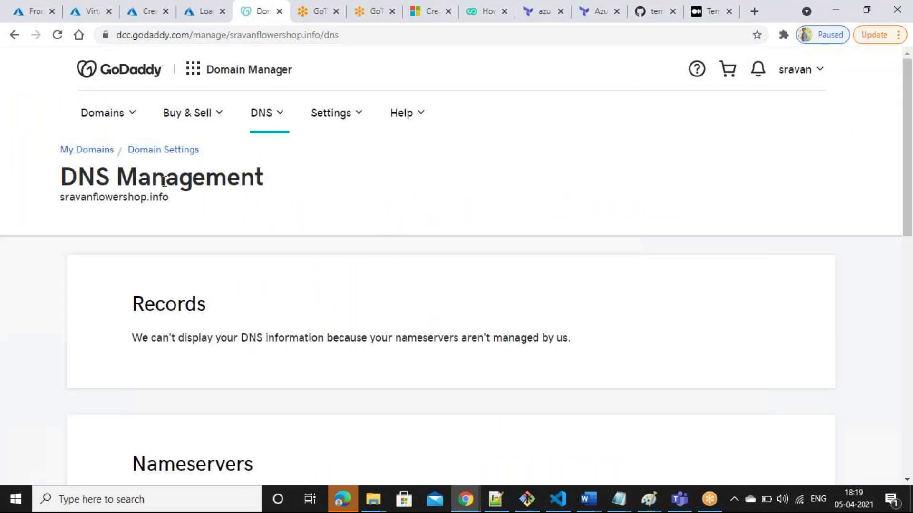
drag(168, 197, 60, 197)
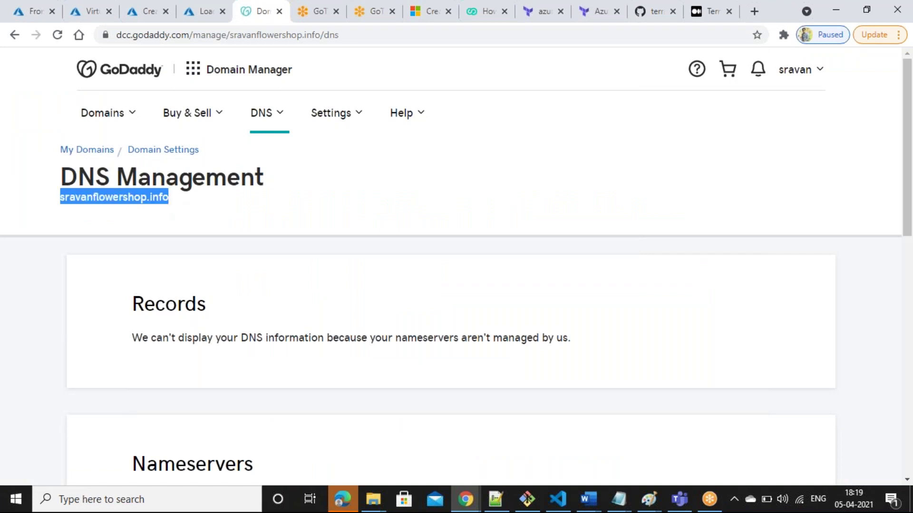
click(139, 7)
click(247, 9)
right_click(134, 197)
click(158, 205)
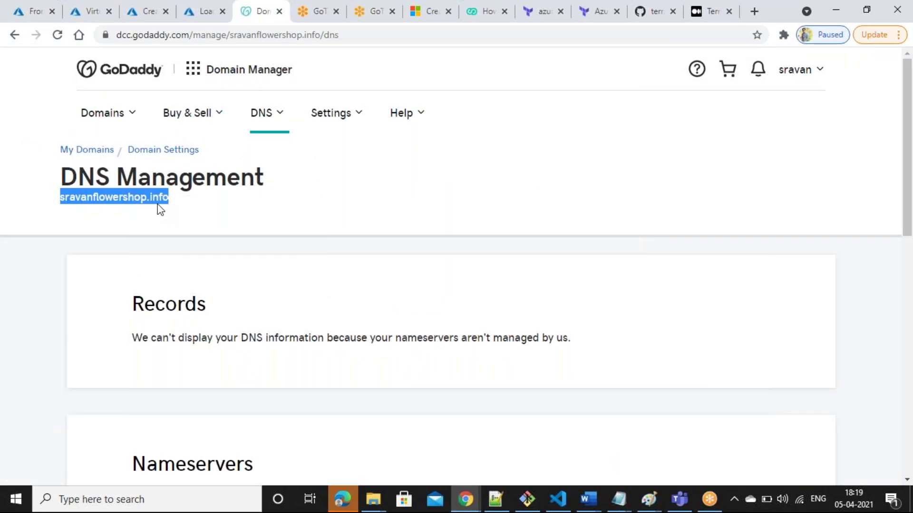
click(203, 9)
click(147, 11)
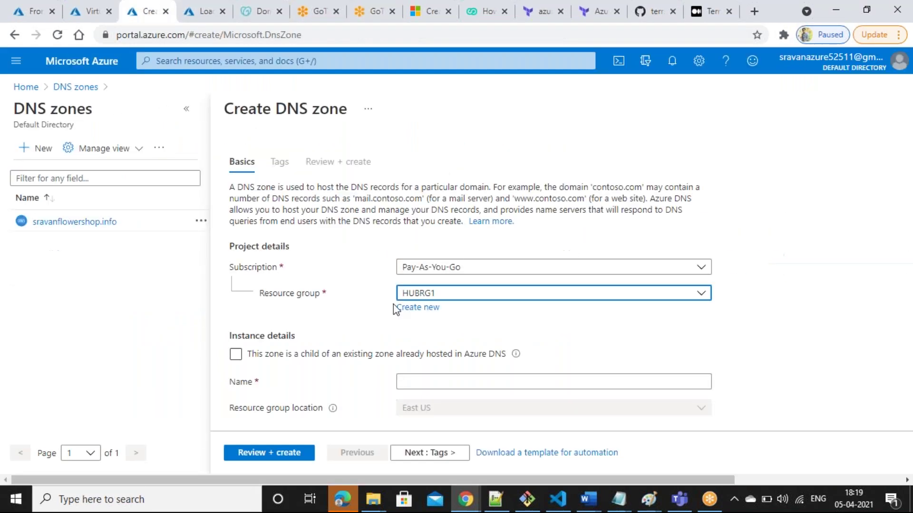
click(476, 389)
key(ctrl+v)
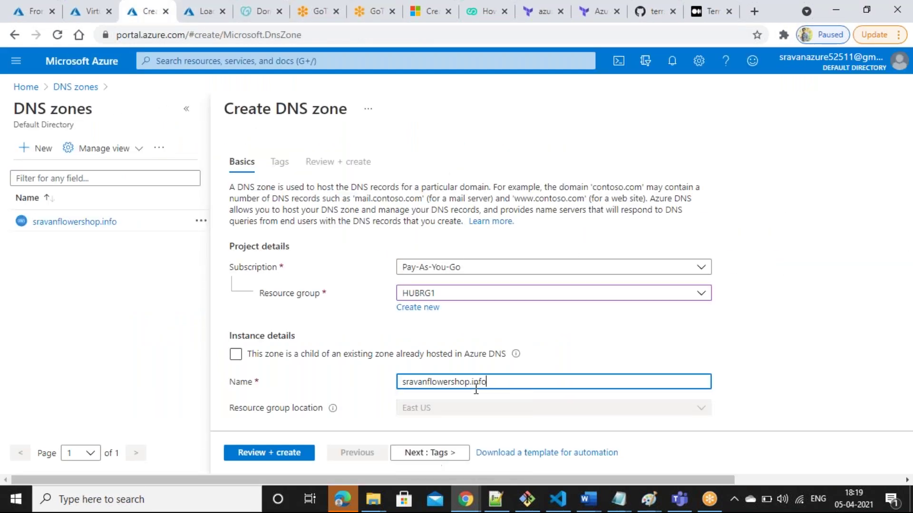
click(350, 324)
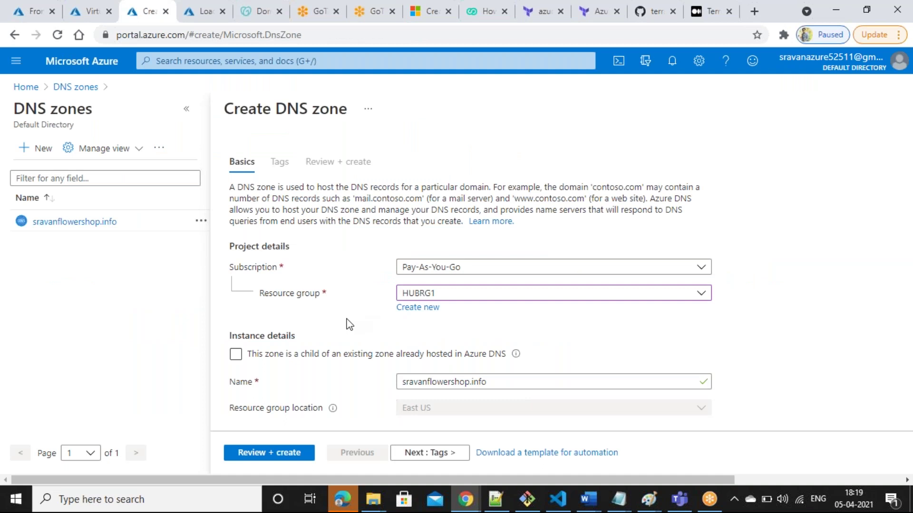
scroll(350, 325, down, 1)
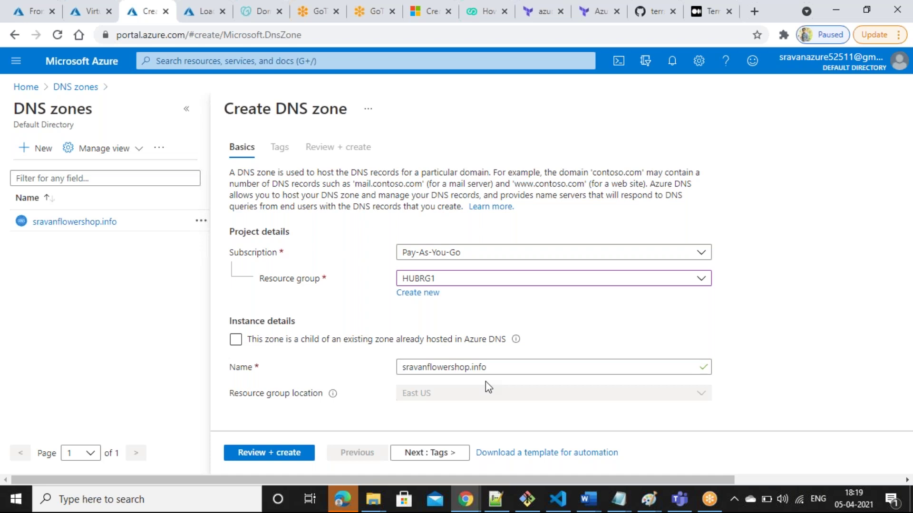
- Abandon the new zone form, open the existing sravanflowershop.info DNS zone and copy its Name server 1 address
click(83, 222)
click(521, 110)
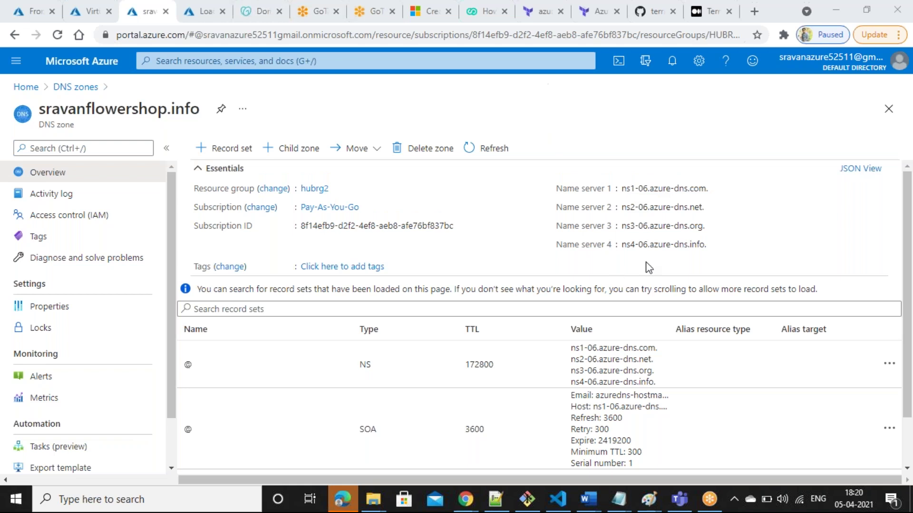
click(716, 189)
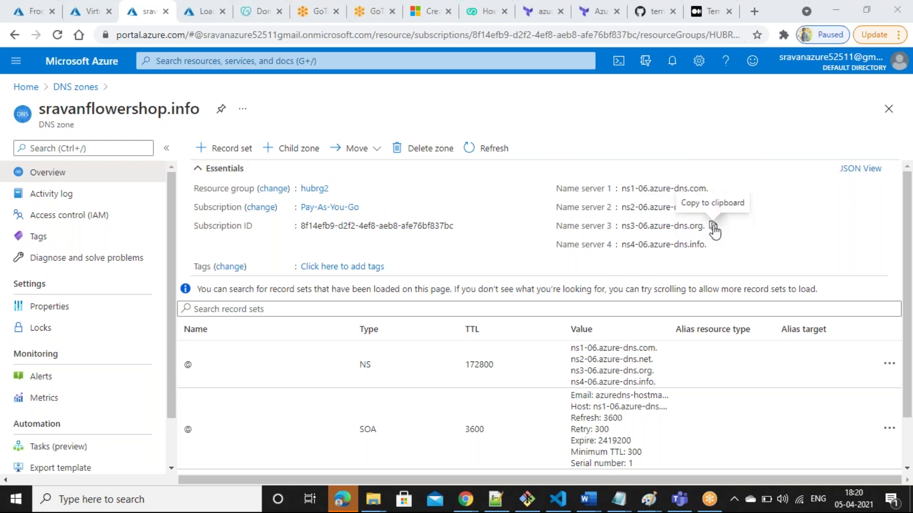
- Review the custom nameservers listed for the domain on GoDaddy's DNS Management page
click(265, 7)
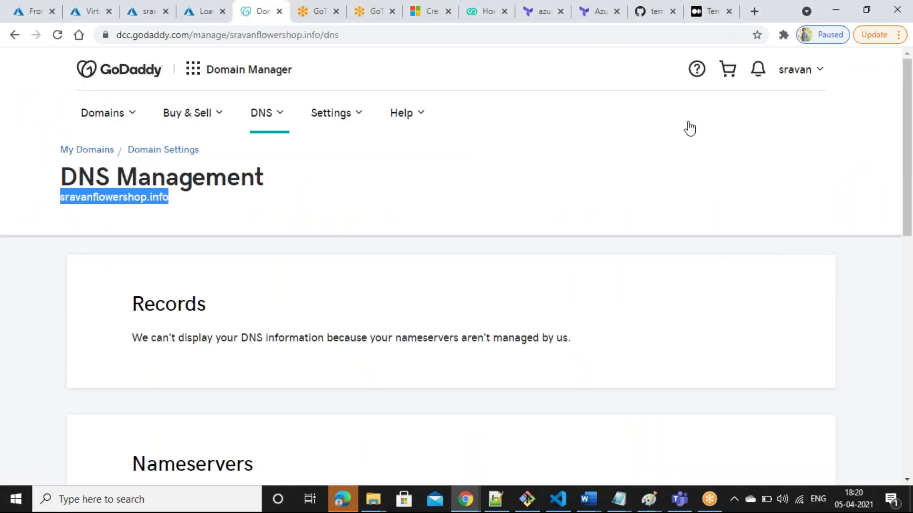
scroll(910, 152, down, 1)
scroll(911, 151, down, 5)
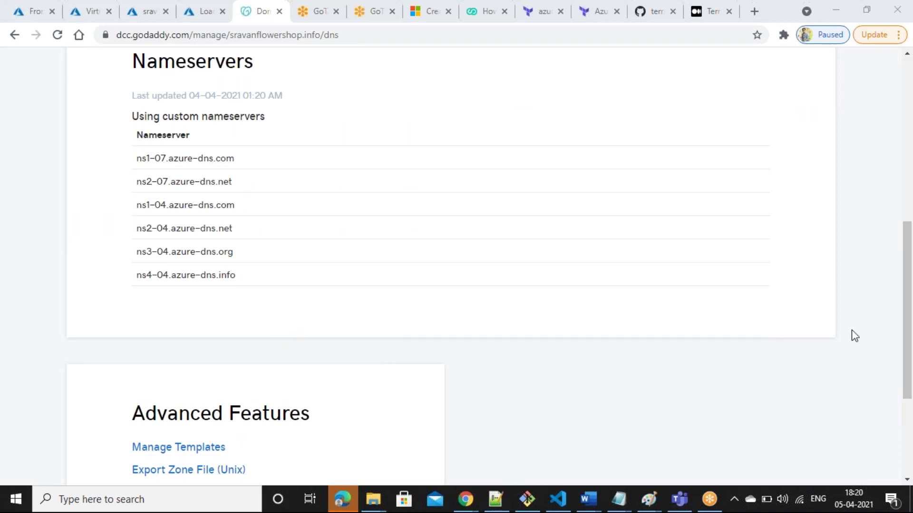
drag(903, 345, 906, 109)
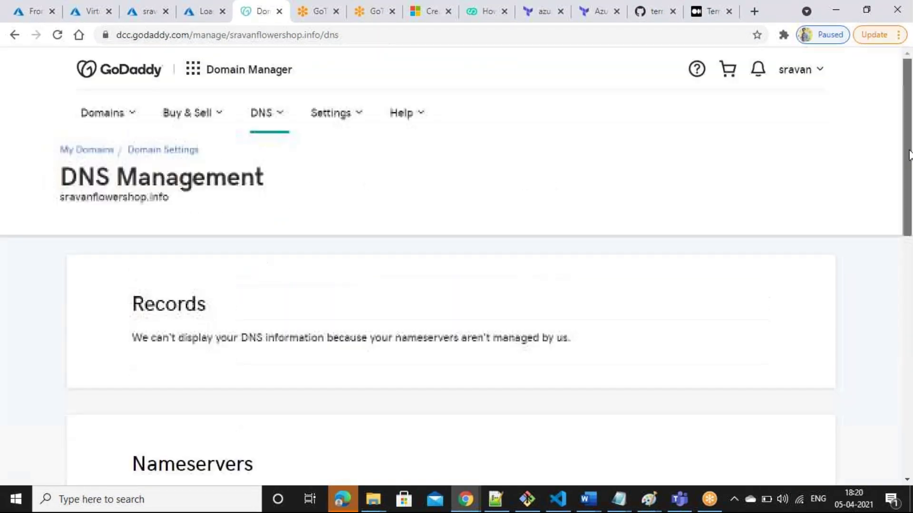
- Look up sravanflowershop.info in GoDaddy's DNS management and compare its nameservers with the Azure DNS zone's name servers
click(282, 114)
click(305, 193)
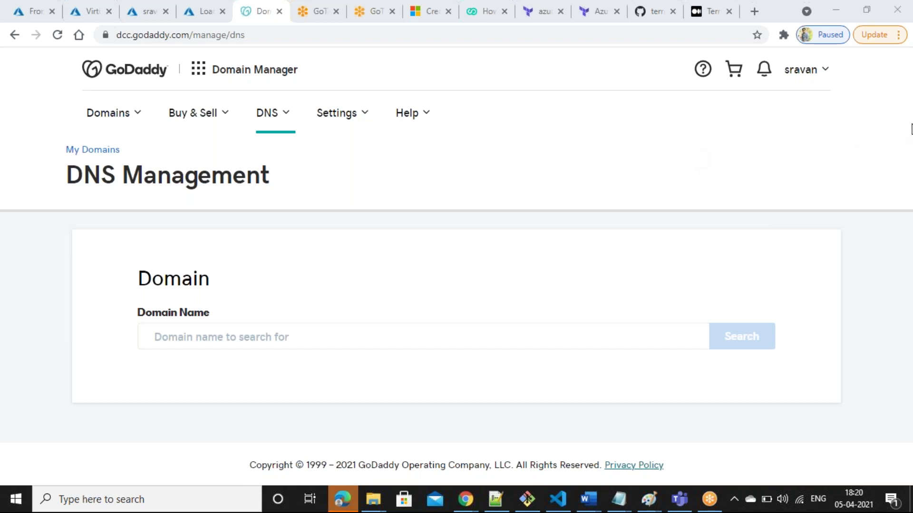
click(278, 333)
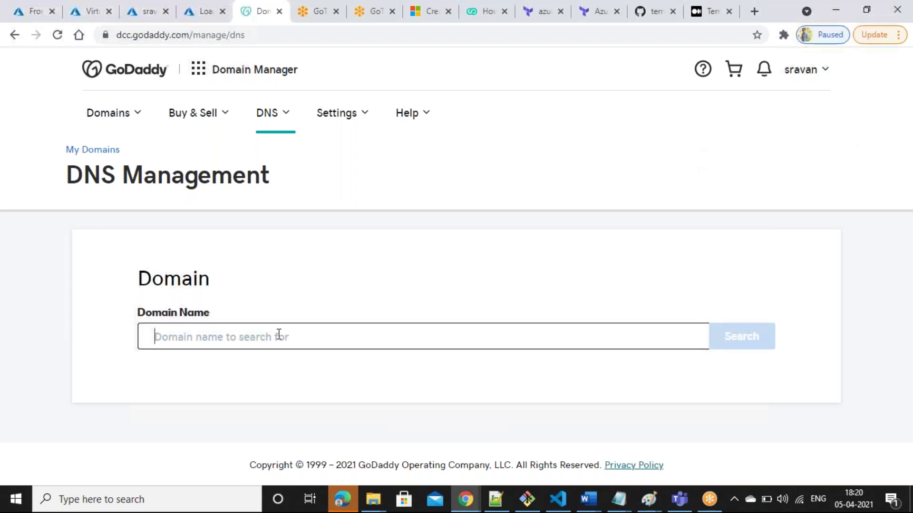
text(sr)
click(222, 367)
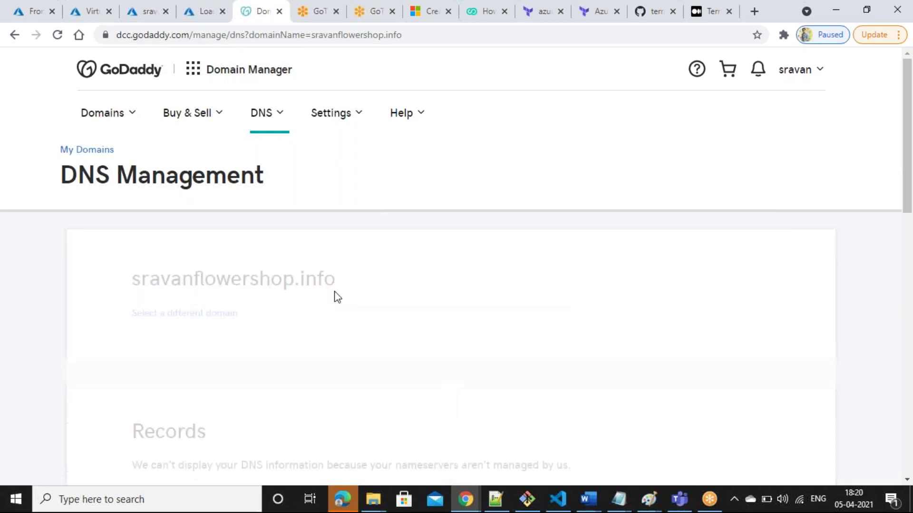
drag(905, 136, 906, 315)
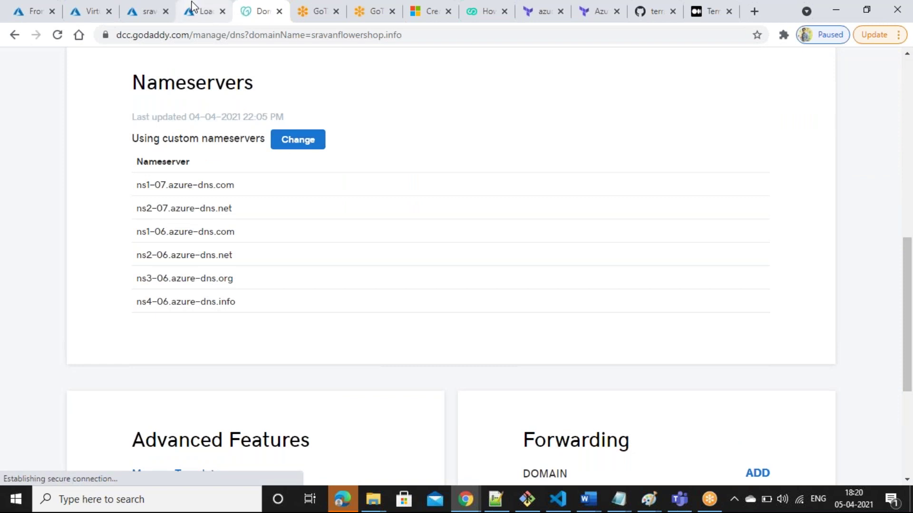
click(147, 11)
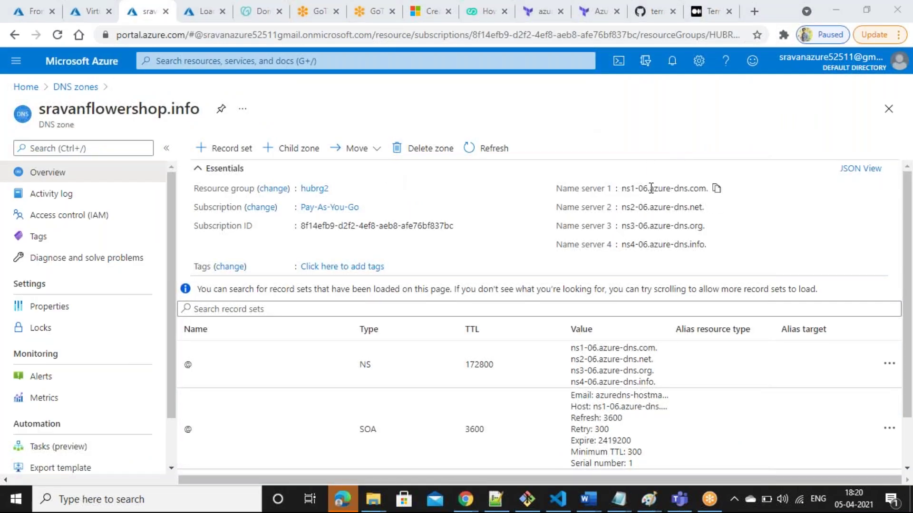
click(260, 10)
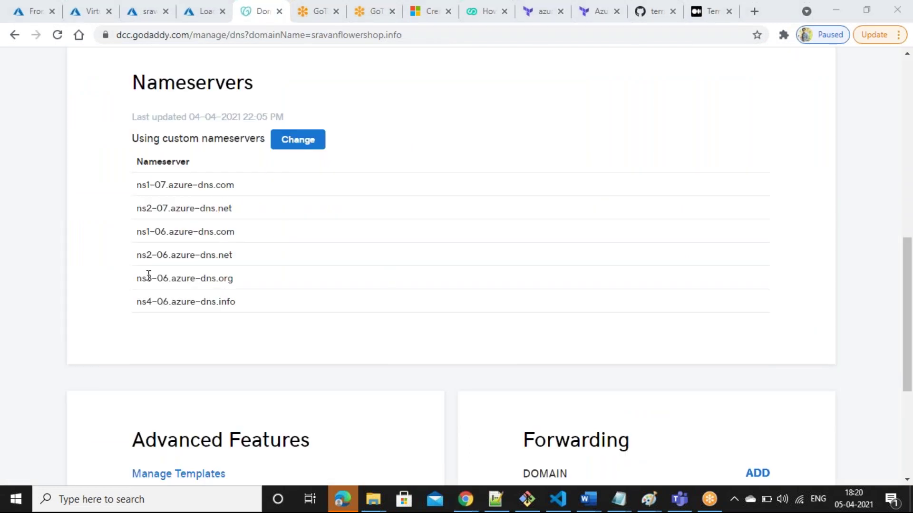
- Edit the domain's nameservers in GoDaddy, add an empty seventh entry, and copy Name server 1 from the Azure DNS zone
click(294, 142)
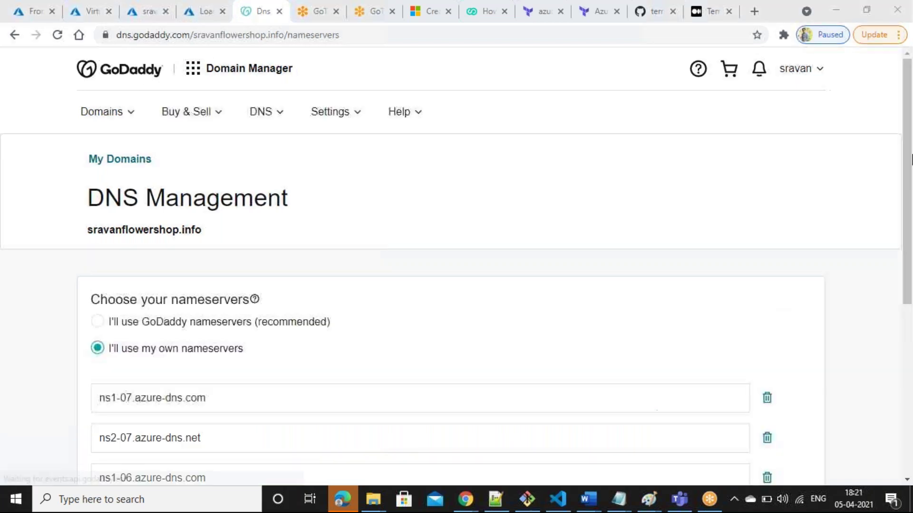
drag(900, 190, 902, 344)
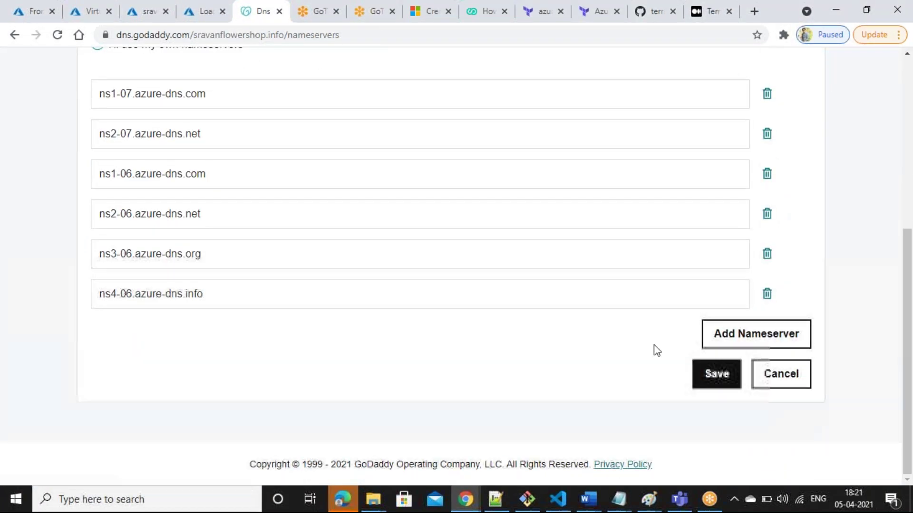
click(764, 340)
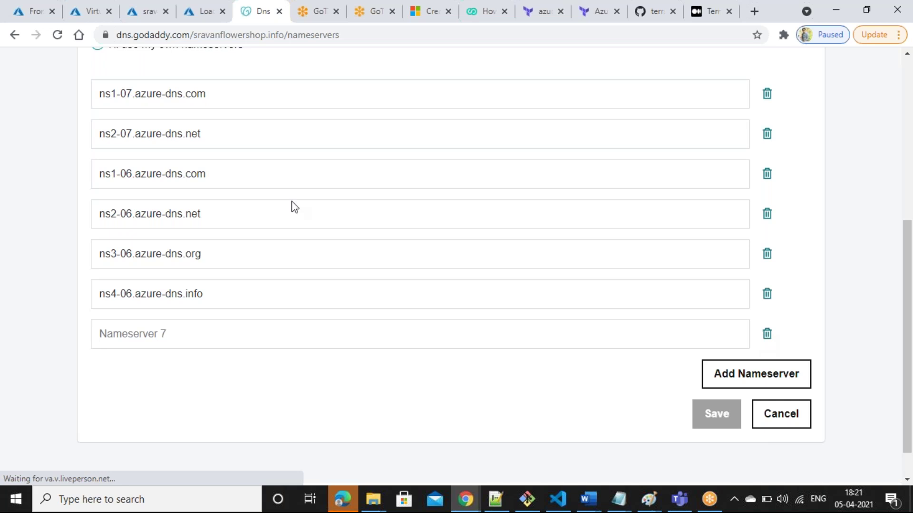
click(143, 8)
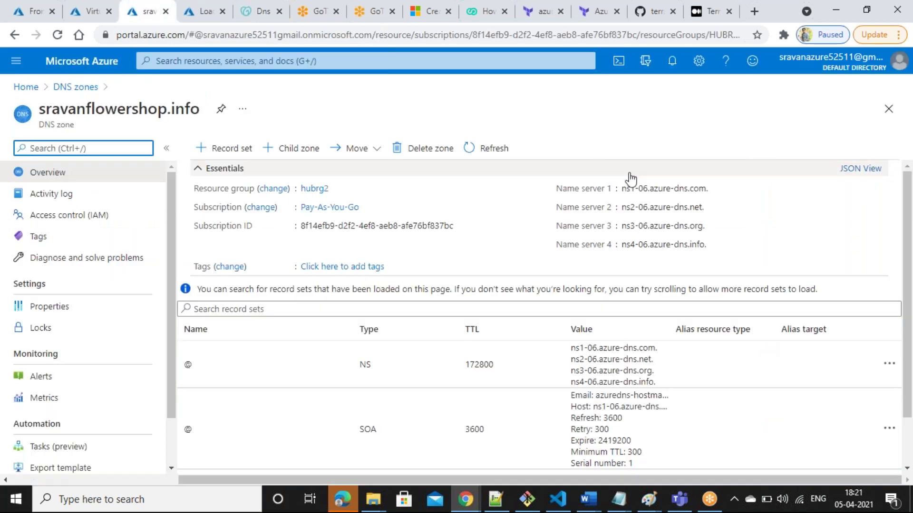
click(715, 188)
click(262, 6)
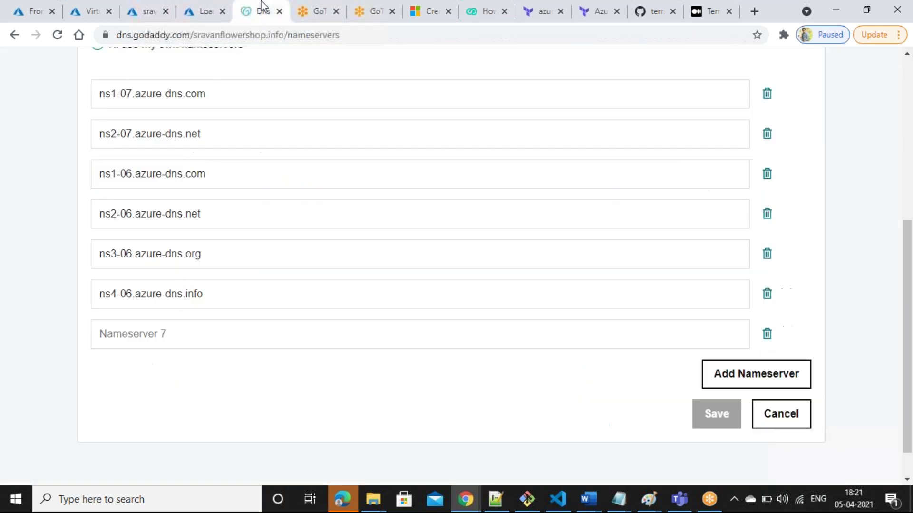
click(172, 335)
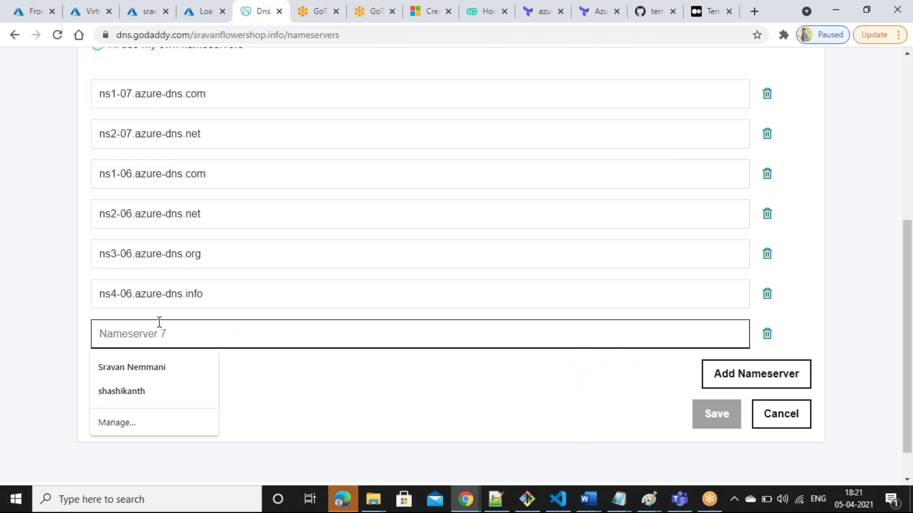
- Return to the Azure portal's Front Doors list and start creating a new Front Door
click(147, 9)
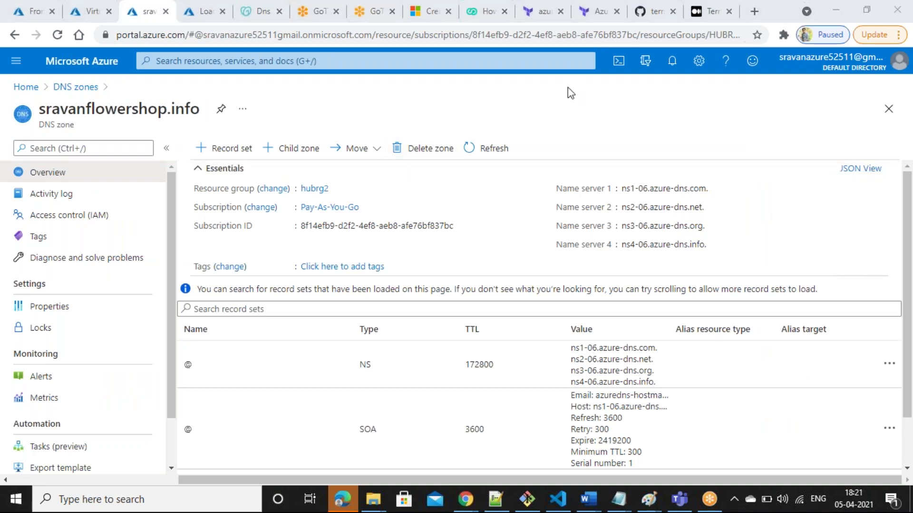
click(55, 5)
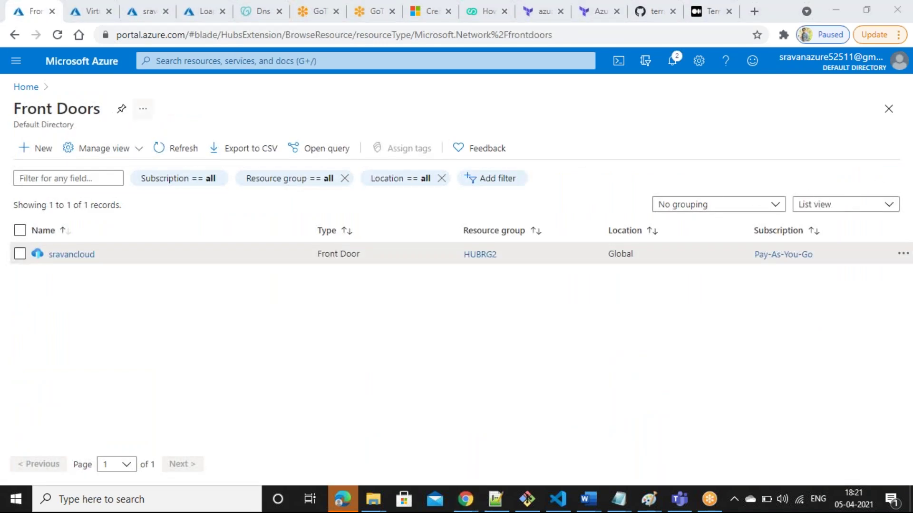
click(34, 150)
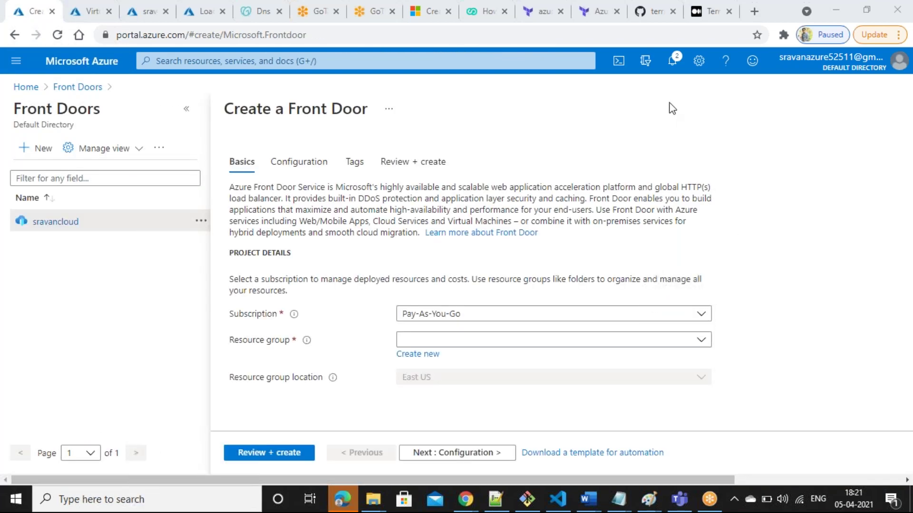
- Set the new Front Door's resource group to HUBRG1 and move on to its configuration
click(473, 343)
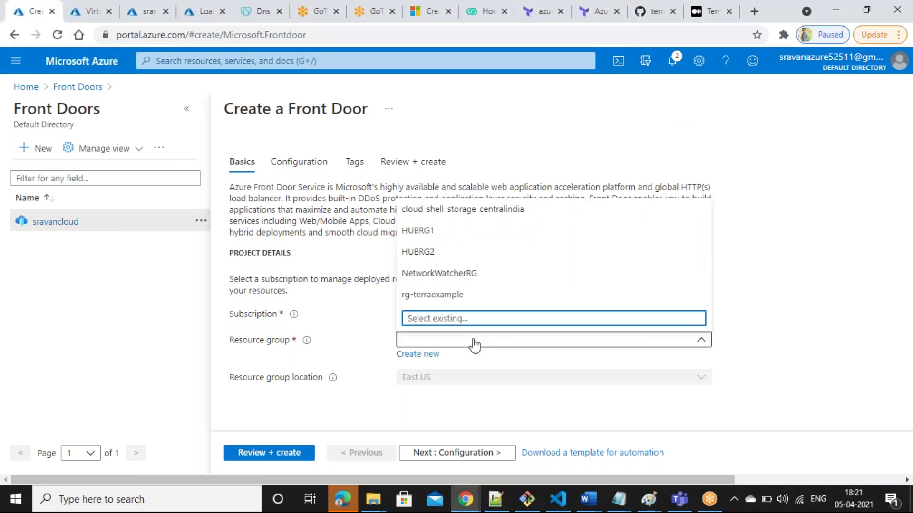
click(418, 231)
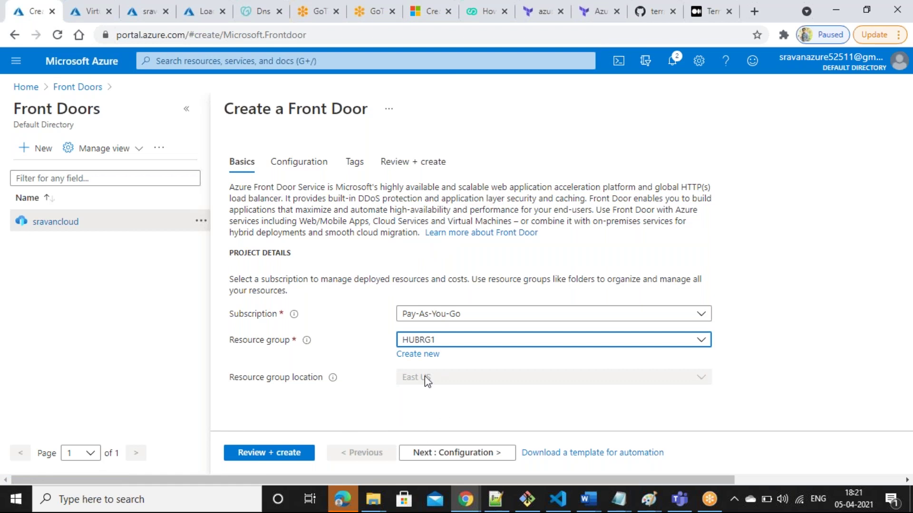
click(299, 168)
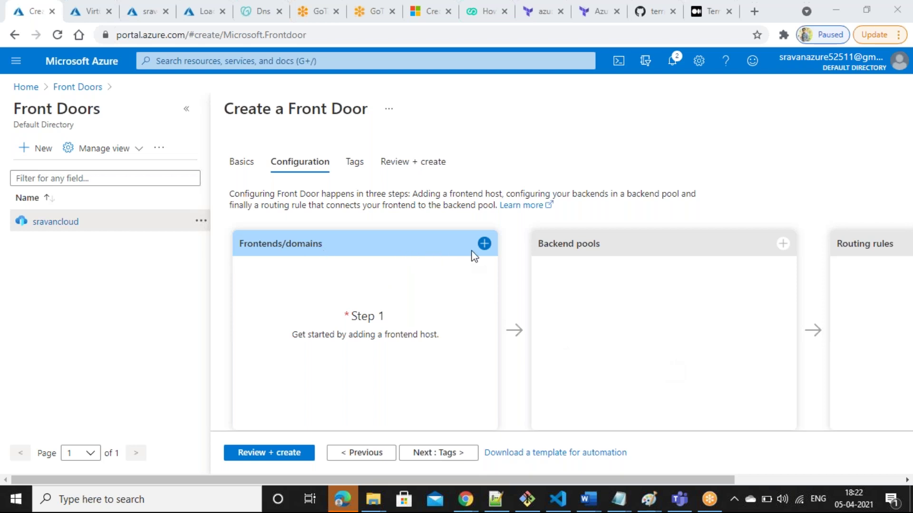
- Add a frontend host named mywebforsravan, leaving session affinity and the web application firewall disabled
click(485, 245)
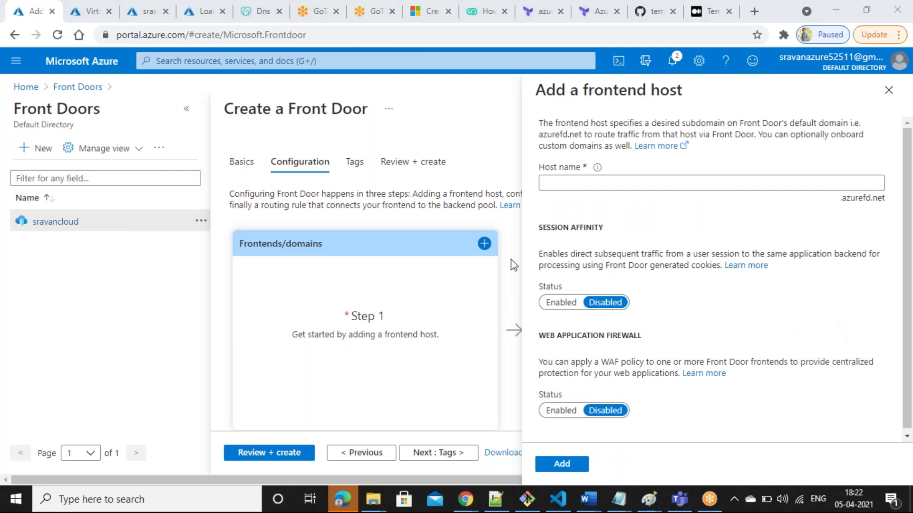
click(593, 185)
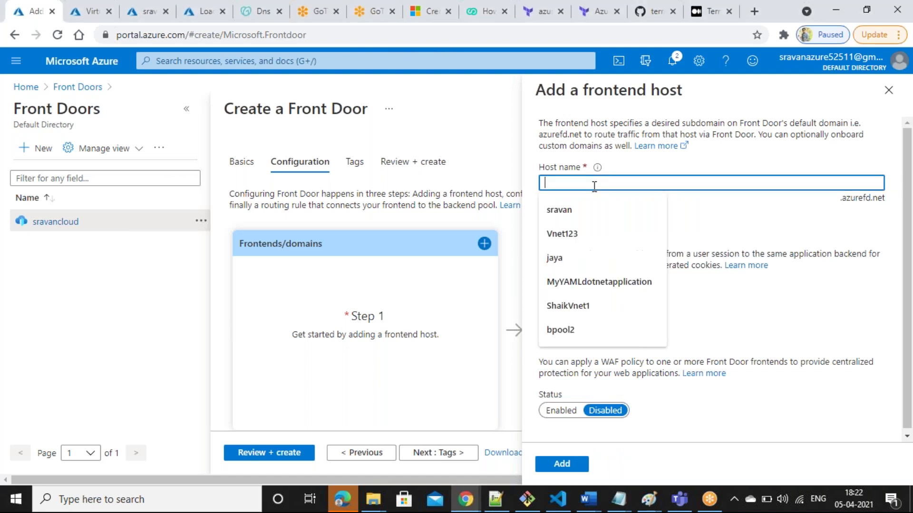
text(myh)
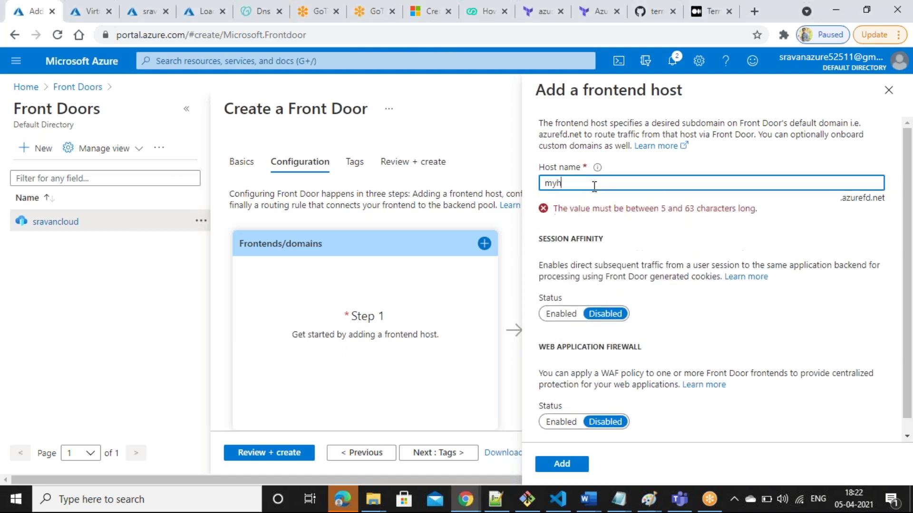
key(BackSpace)
text(webforsravan)
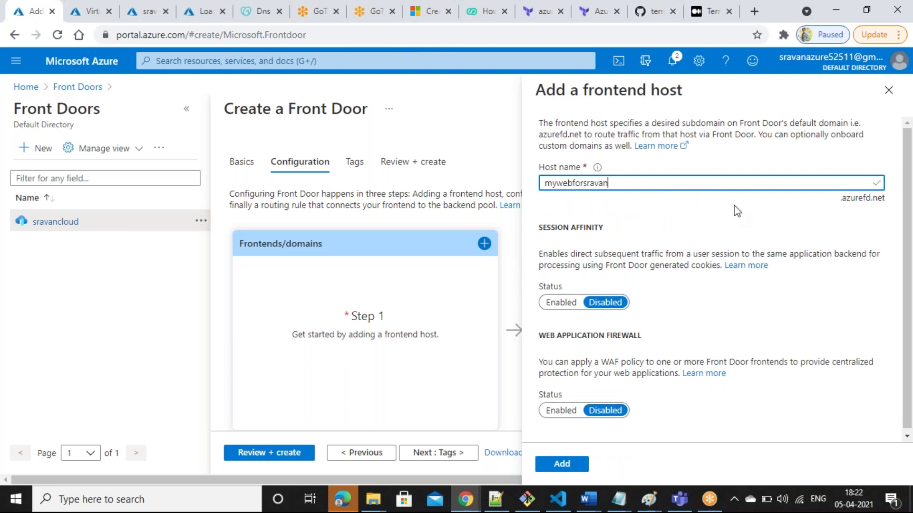
scroll(908, 294, down, 1)
click(560, 467)
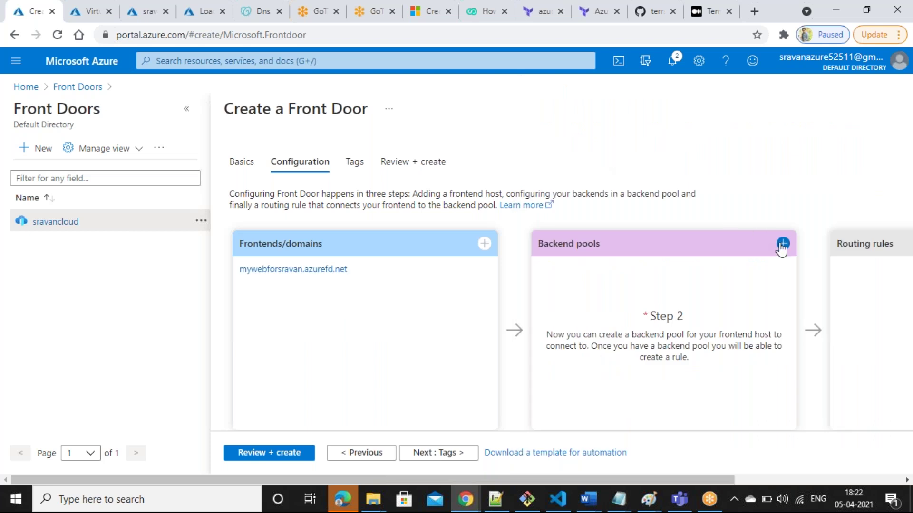
- Start a backend pool, consult the load balancer architecture diagram in Paint, and name the pool pool1 back in the Azure portal
click(782, 244)
mouse_move(650, 505)
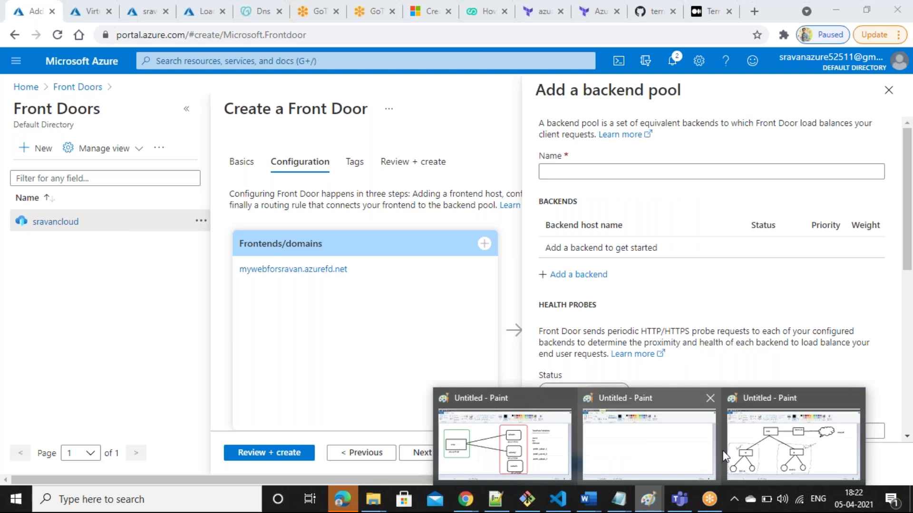
click(763, 456)
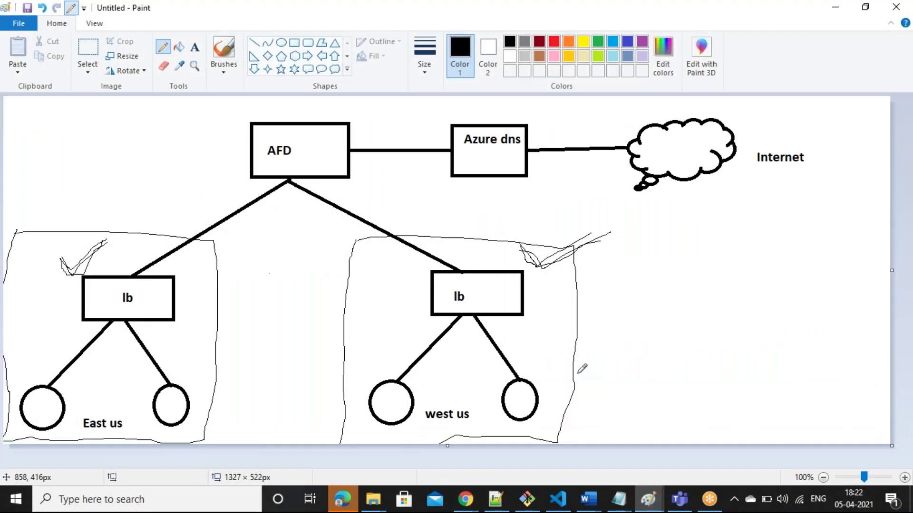
click(468, 507)
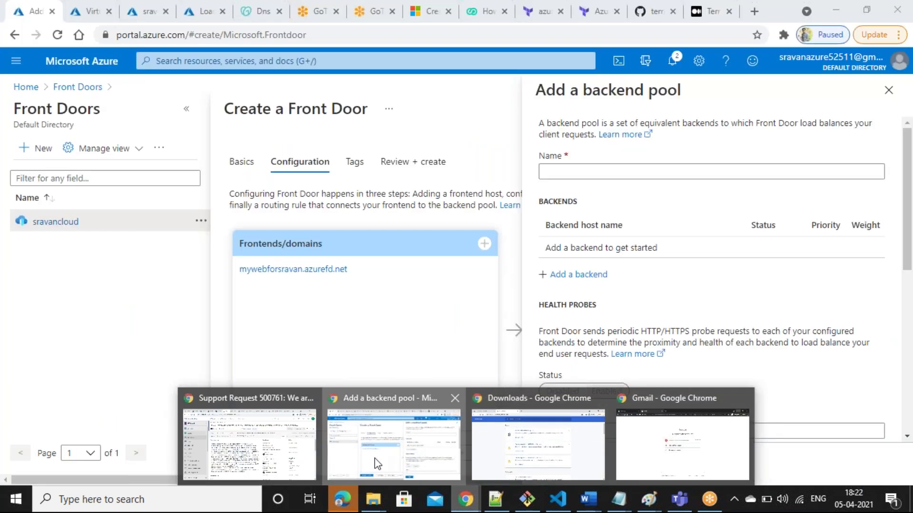
click(377, 464)
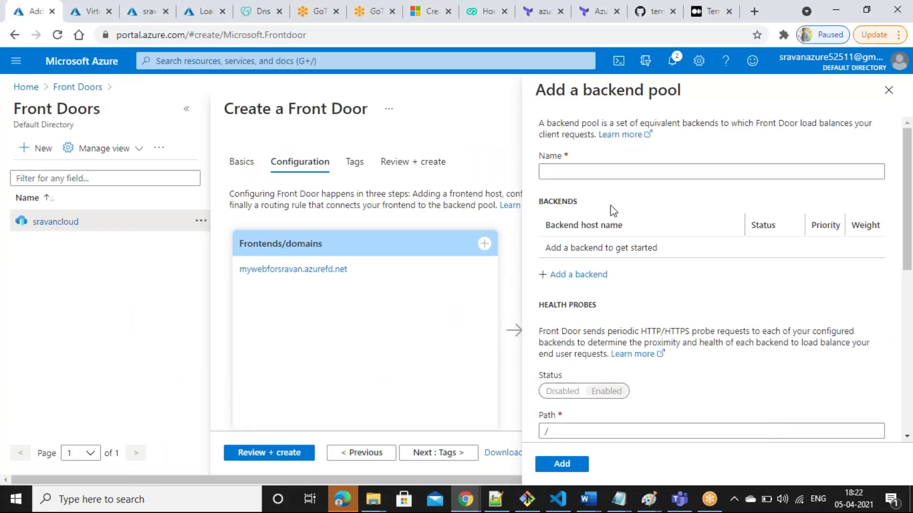
click(694, 172)
text(pool1)
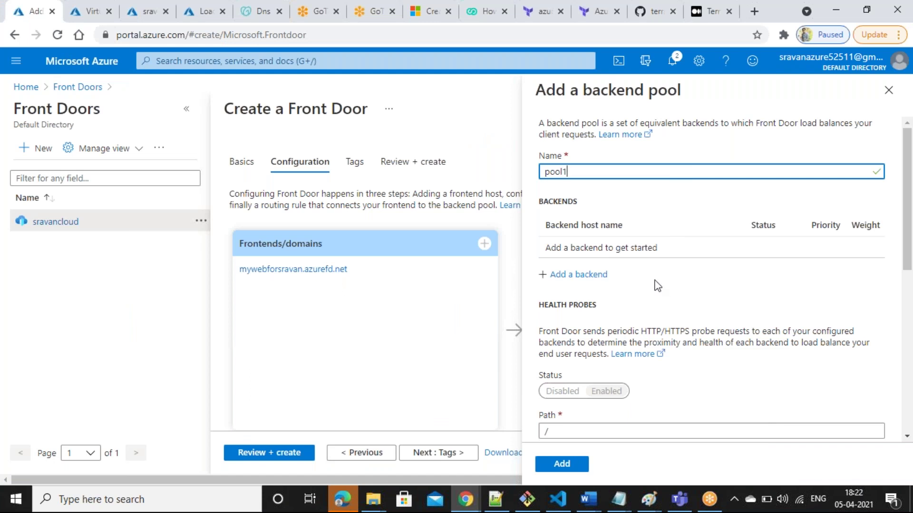
- Start a new backend in pool1 and set its host type to Custom host
click(588, 267)
click(569, 276)
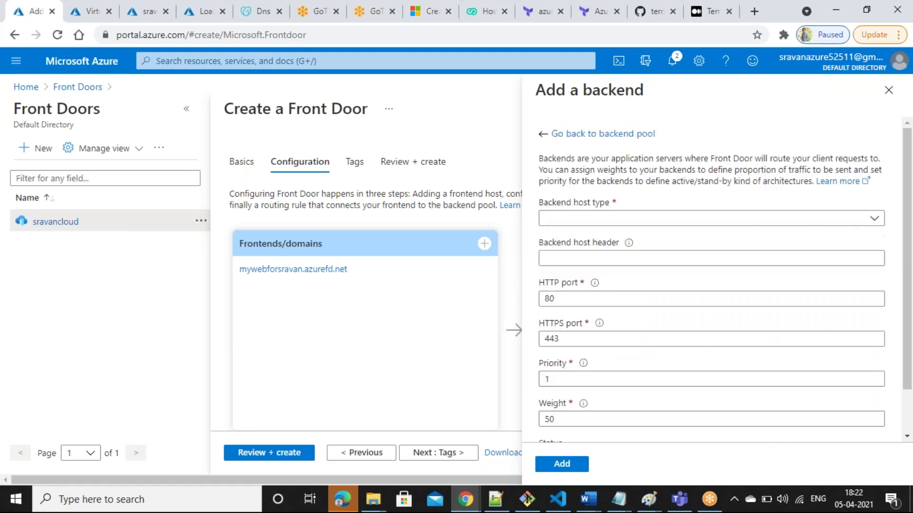
click(876, 220)
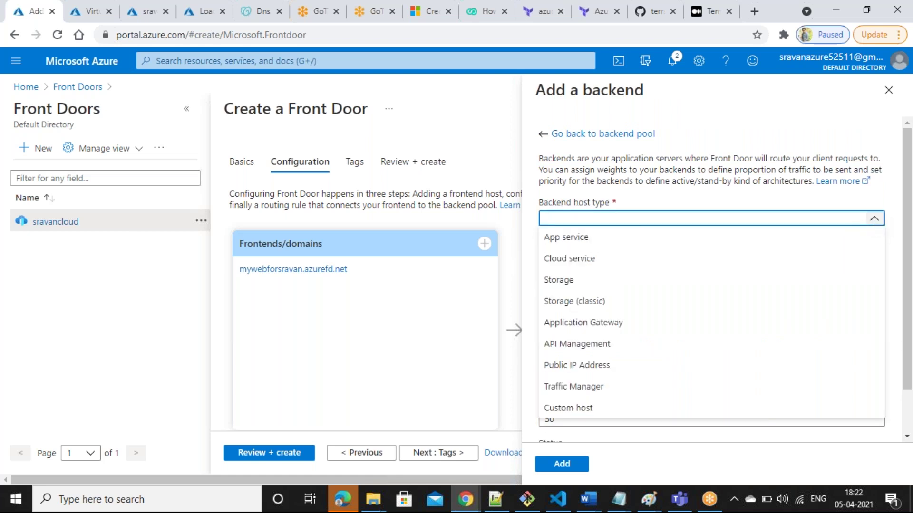
click(720, 193)
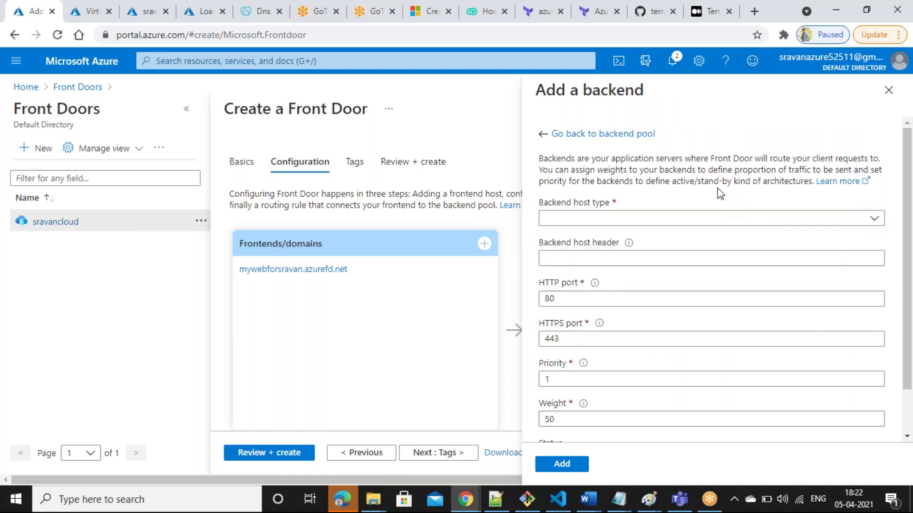
click(813, 222)
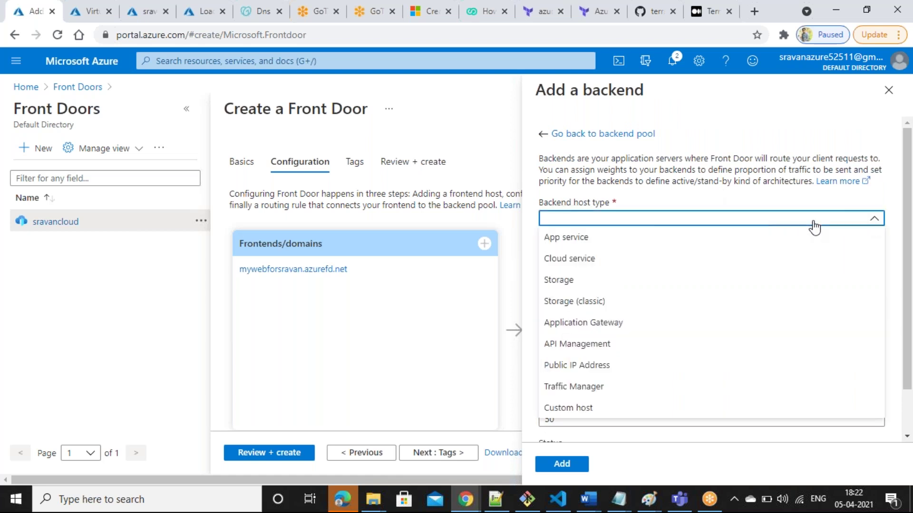
click(583, 409)
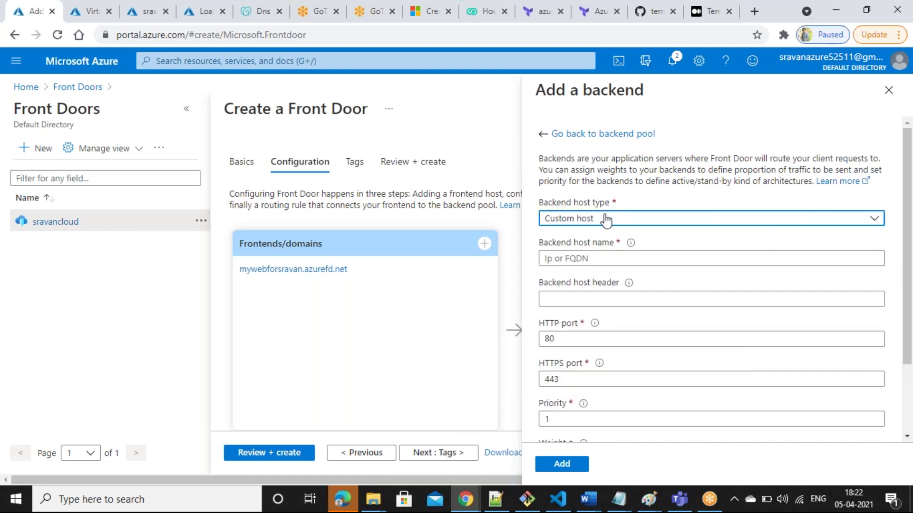
- Copy the public IP address of the lbforeastus load balancer from its overview page
click(207, 4)
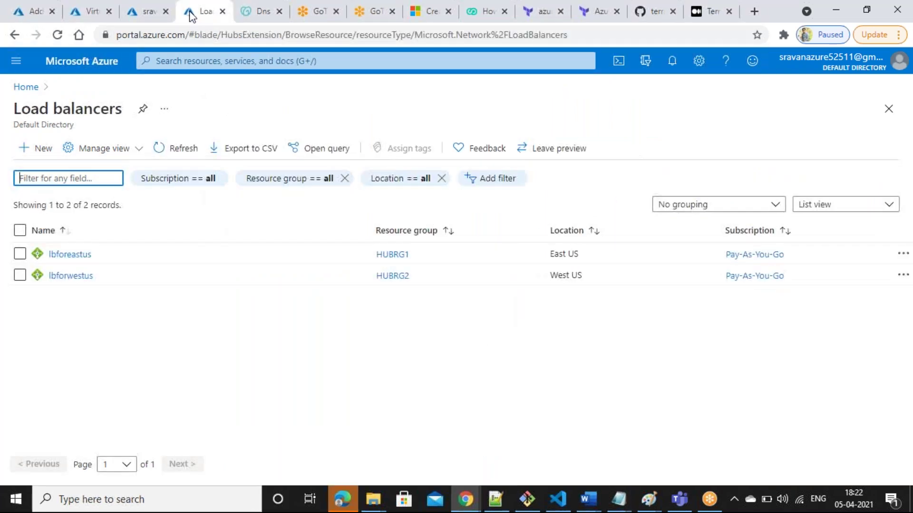
click(59, 256)
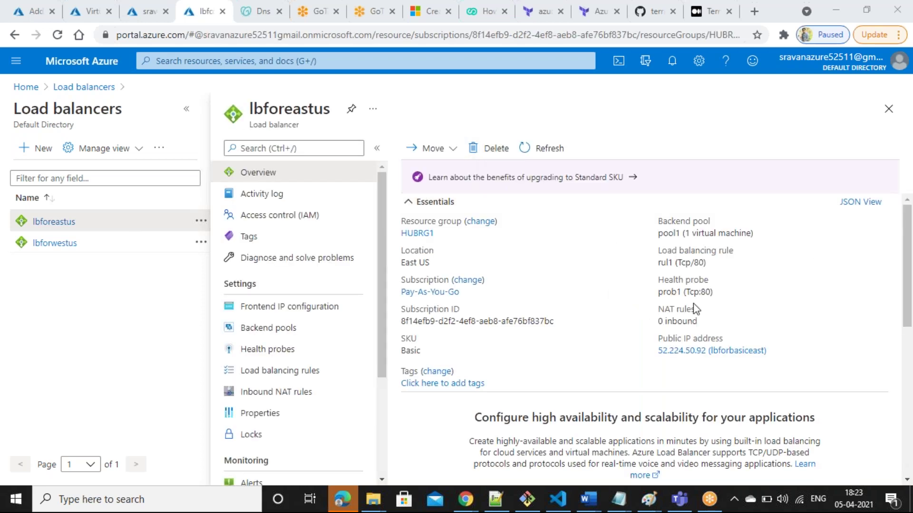
click(774, 351)
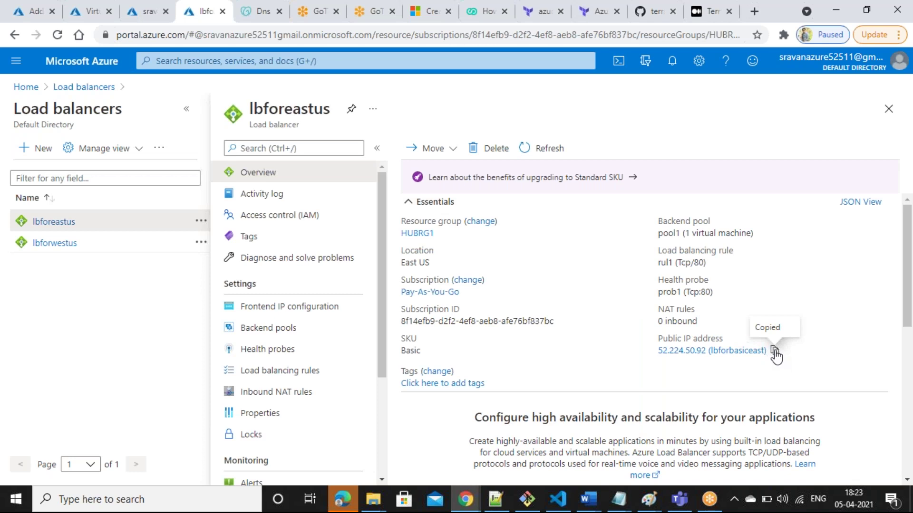
- Paste the copied address as the backend host name, trim it to 52.224.50.92, and add the backend to pool1
click(50, 2)
click(591, 257)
key(ctrl+v)
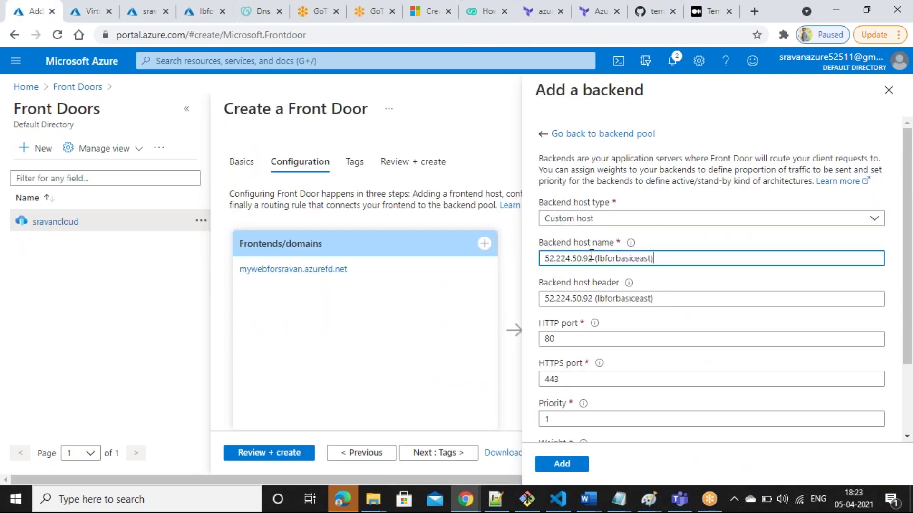
key(BackSpace)
key(BackSpace)
key(BackSpace)
key(BackSpace)
key(BackSpace)
key(BackSpace)
key(BackSpace)
key(BackSpace)
key(BackSpace)
key(BackSpace)
key(BackSpace)
key(BackSpace)
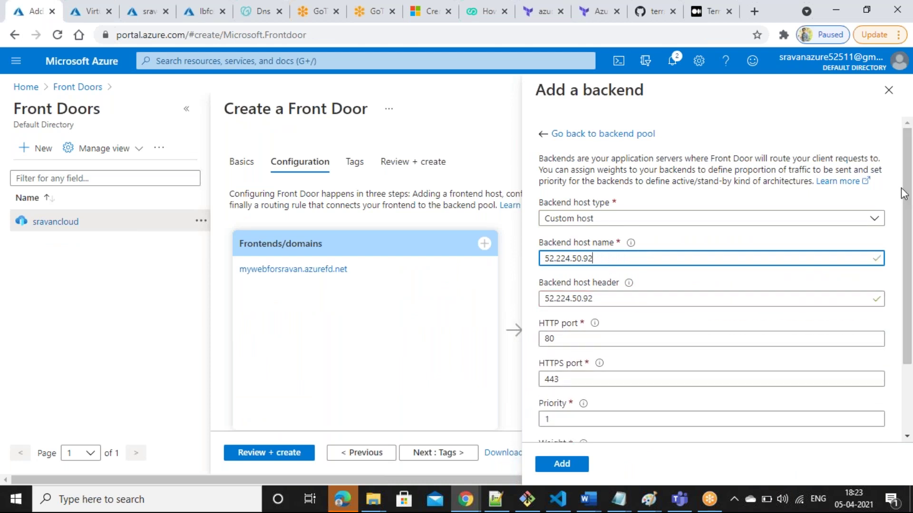
scroll(909, 285, down, 3)
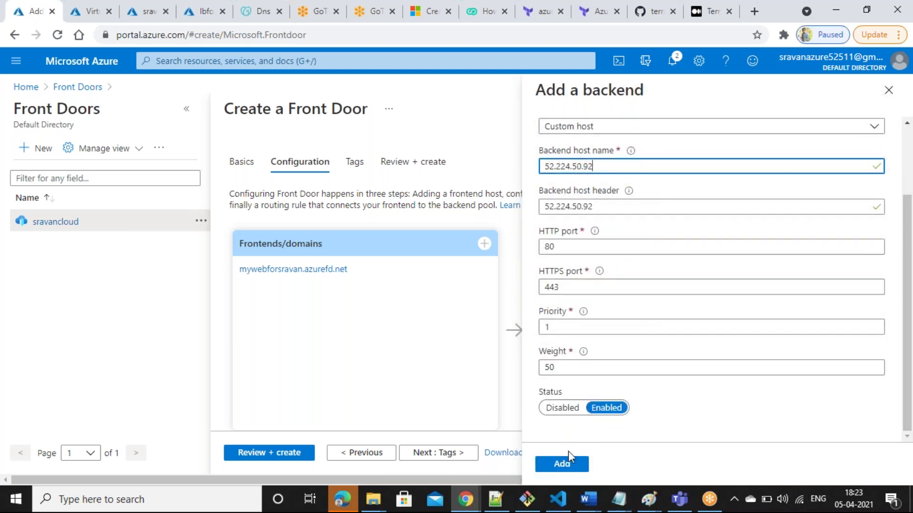
click(574, 464)
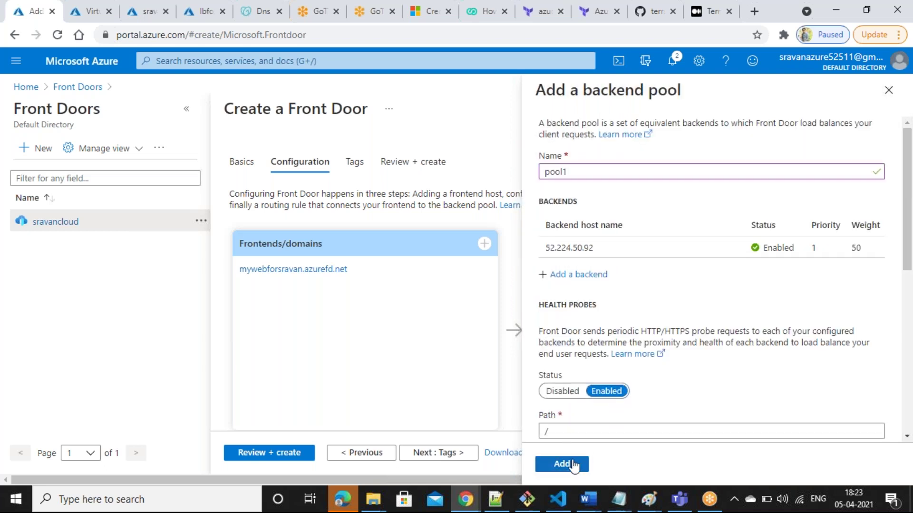
- Add pool1 to the Front Door with the default health probe and load balancing settings
scroll(906, 358, down, 5)
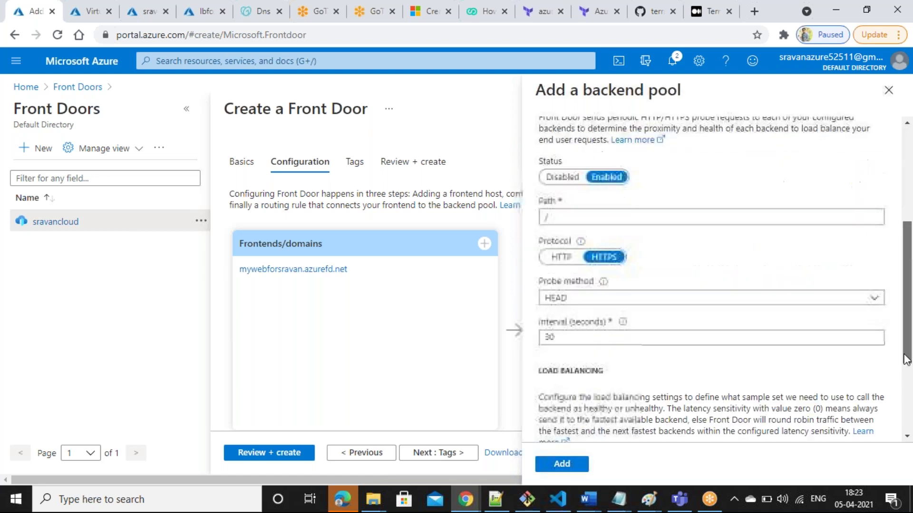
scroll(905, 359, down, 3)
click(568, 465)
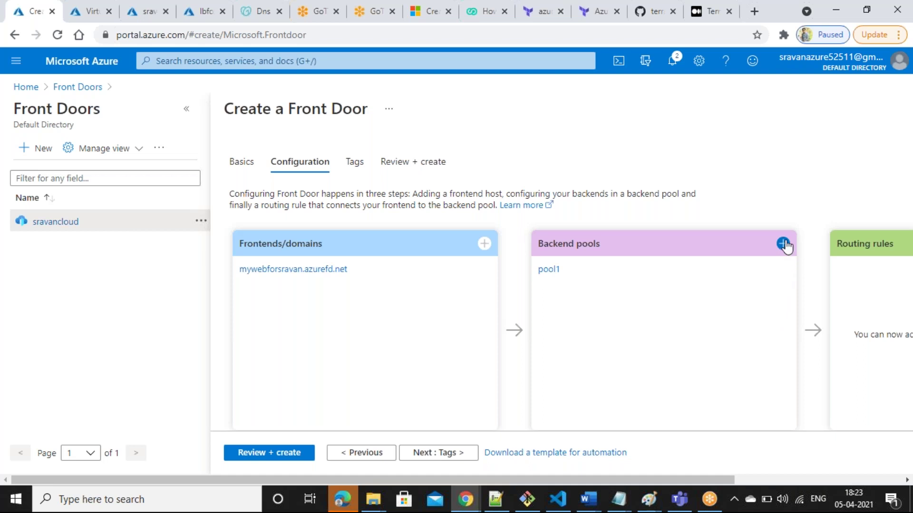
- Start a second backend pool and copy the public IP address of the lbforwestus load balancer
click(783, 244)
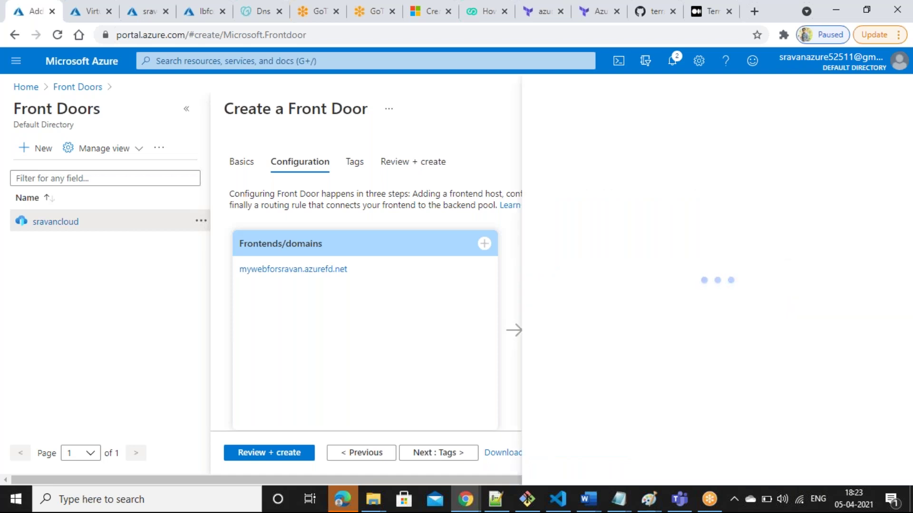
click(196, 2)
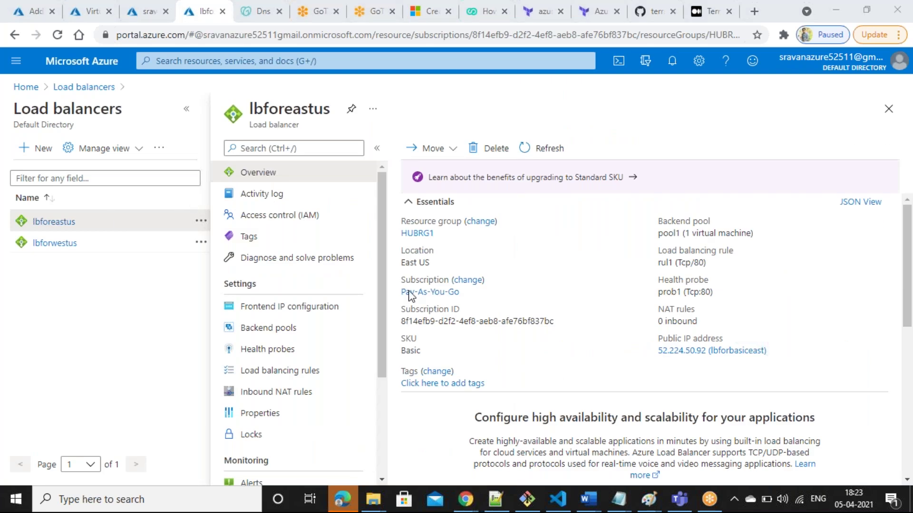
click(47, 244)
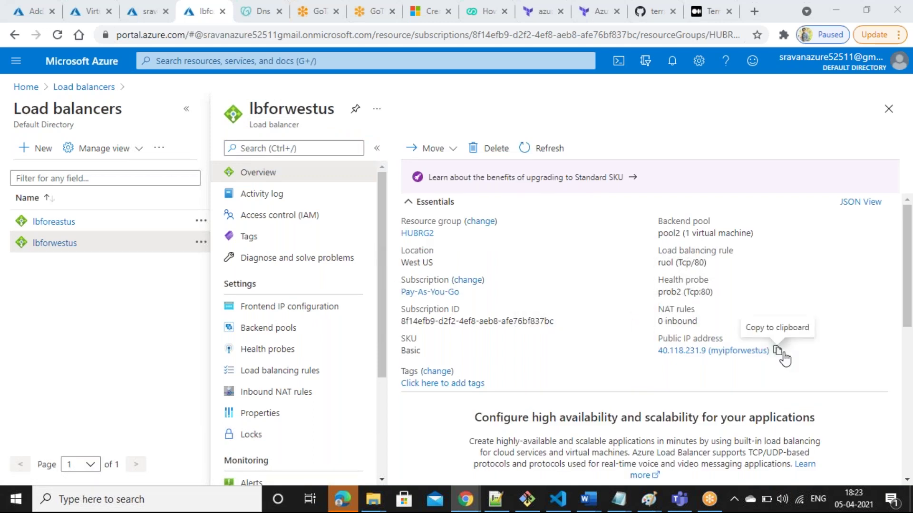
click(778, 352)
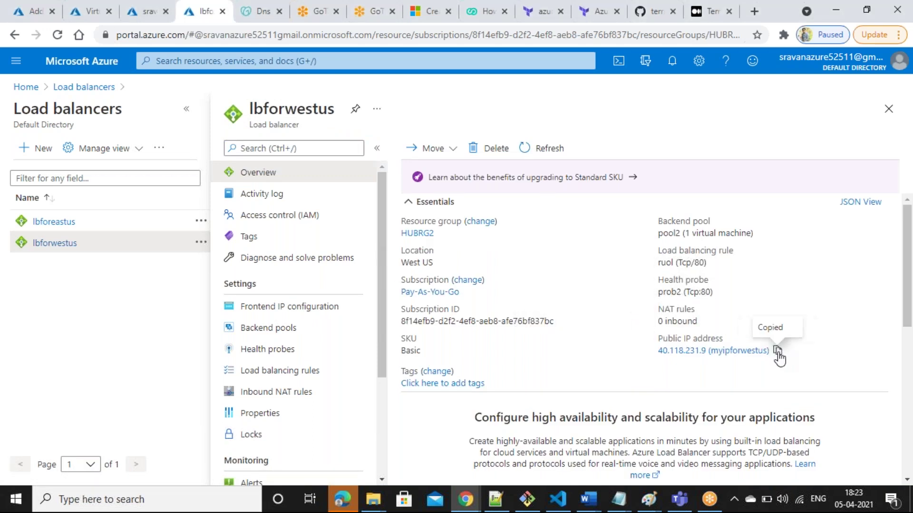
- Return to the Front Door setup and name the second backend pool pool2
click(29, 3)
click(605, 172)
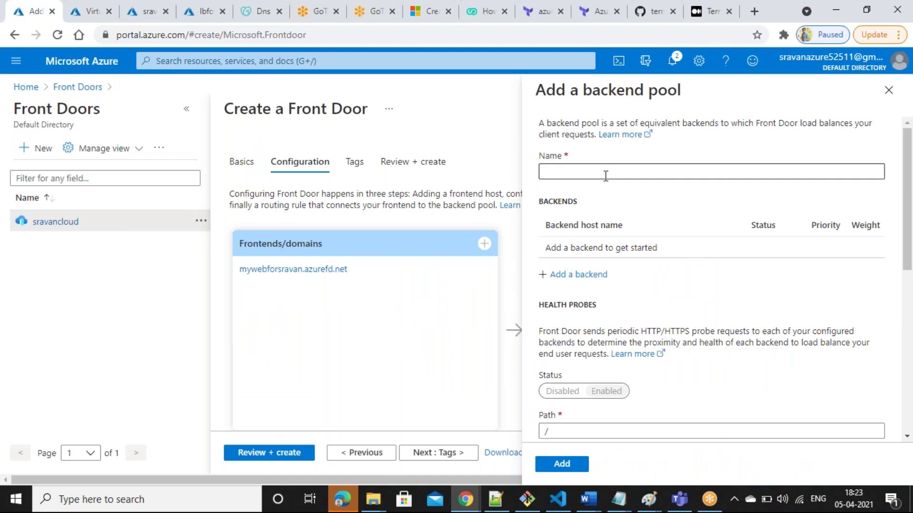
text(pool2)
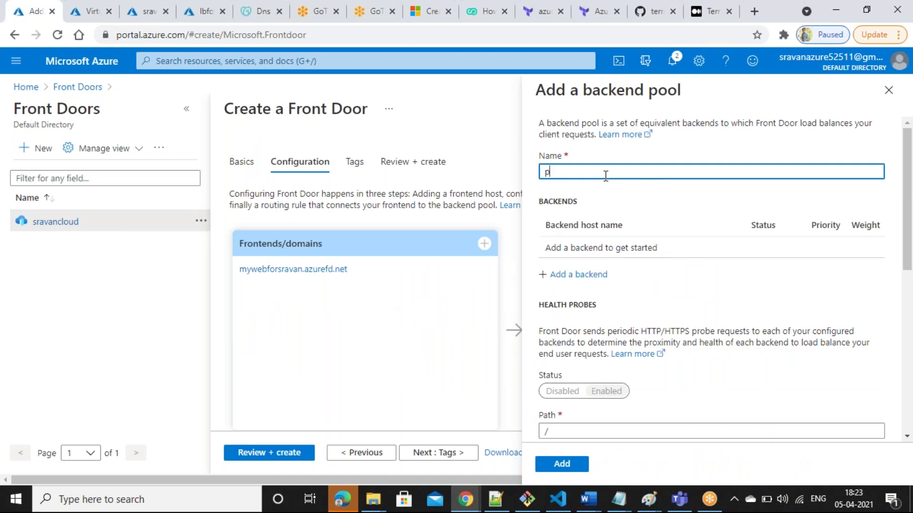
- Start a custom-host backend for pool2 and paste the copied lbforwestus public IP address as its host name
click(578, 274)
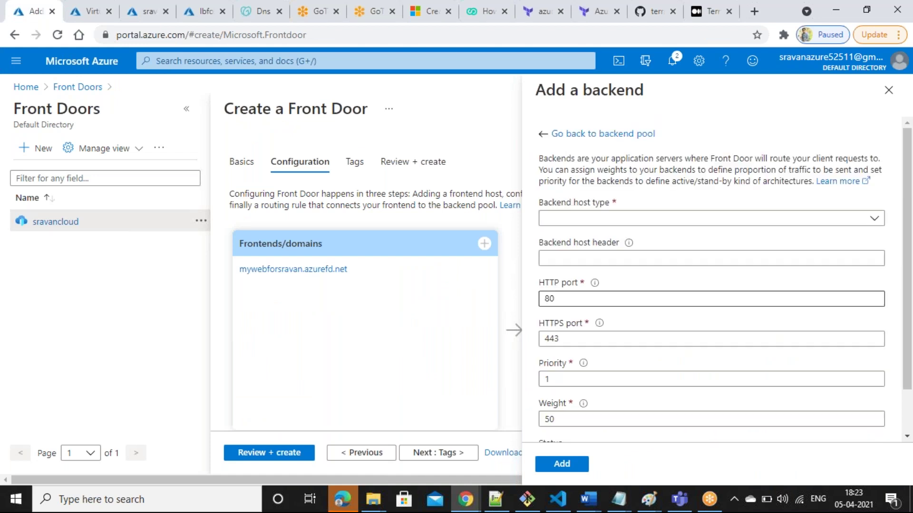
click(773, 221)
click(601, 409)
click(647, 258)
key(ctrl+v)
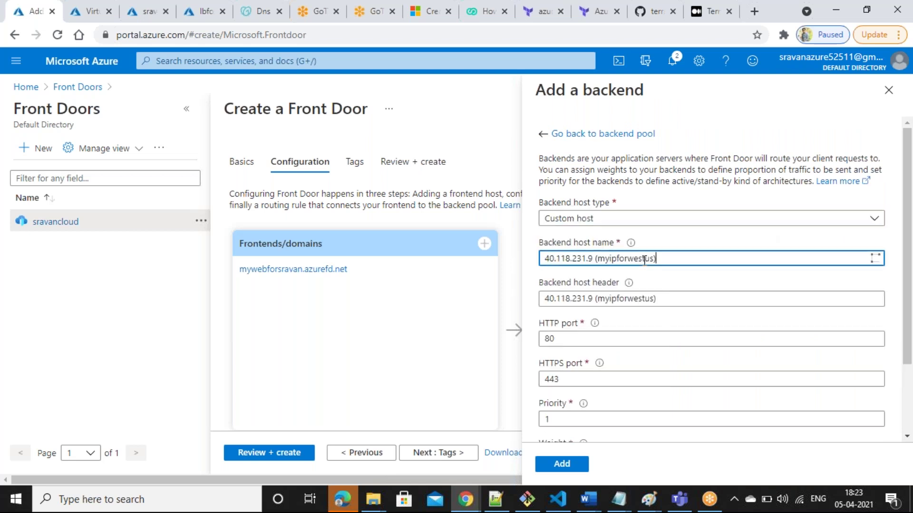
- Trim the backend host name to 40.118.231.9 and add the backend to pool2
key(BackSpace)
key(BackSpace)
key(BackSpace)
key(BackSpace)
key(BackSpace)
key(BackSpace)
key(BackSpace)
key(BackSpace)
key(BackSpace)
key(BackSpace)
key(BackSpace)
key(BackSpace)
key(BackSpace)
key(BackSpace)
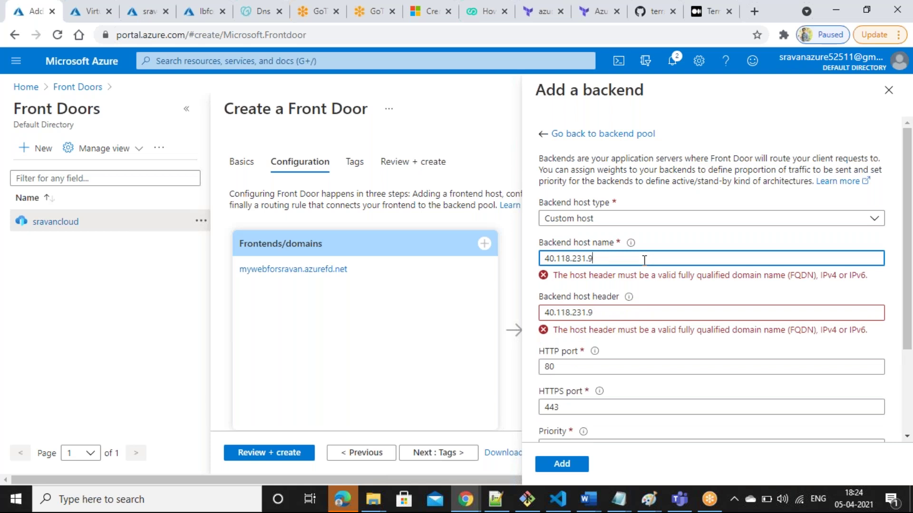
scroll(906, 252, down, 1)
scroll(905, 252, down, 2)
click(576, 466)
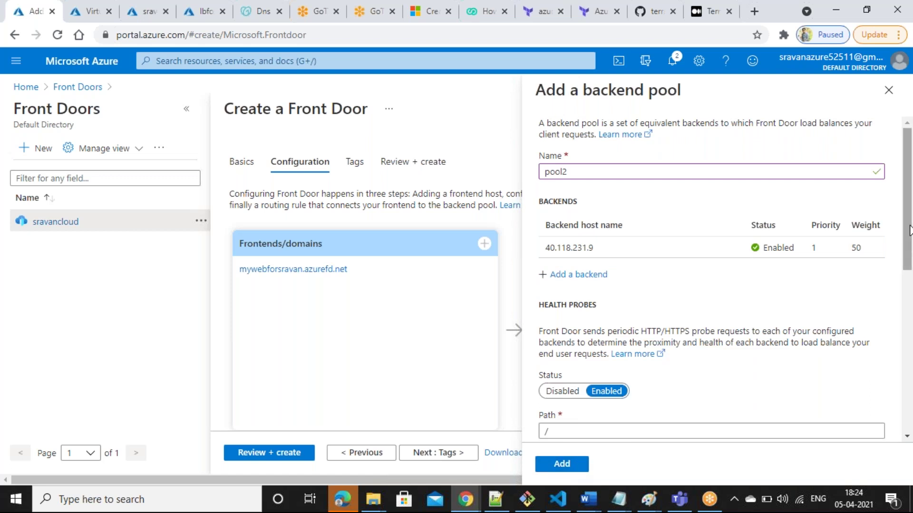
- Set pool2's health probe path to /movies/* and its protocol to HTTP, and add the pool to the Front Door
drag(909, 228, 905, 312)
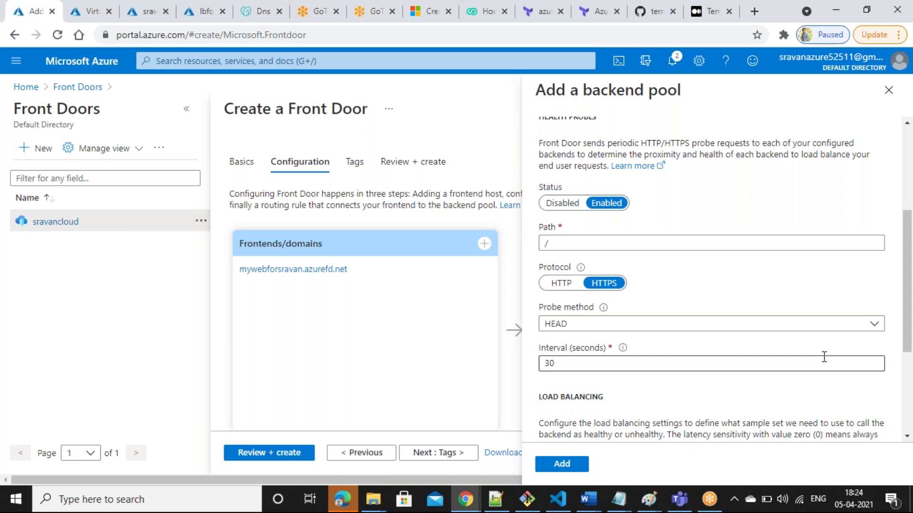
click(638, 242)
text(movies/*)
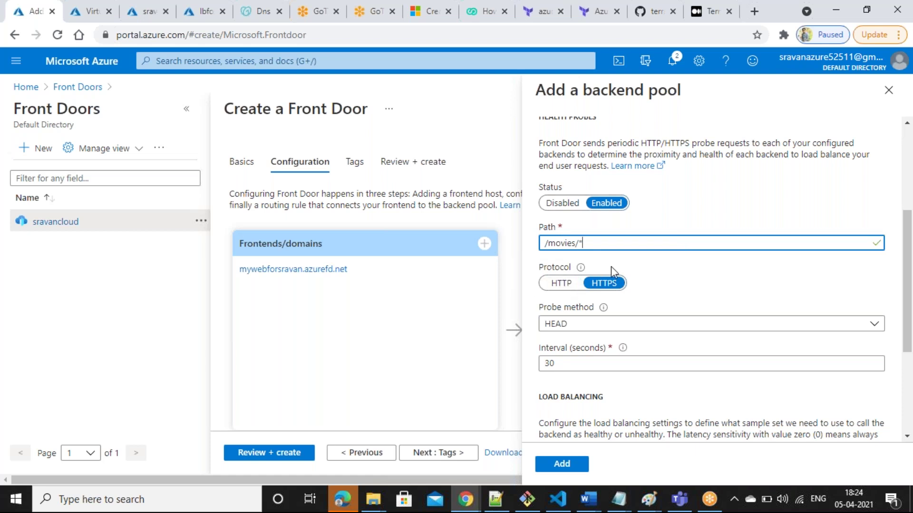
click(570, 288)
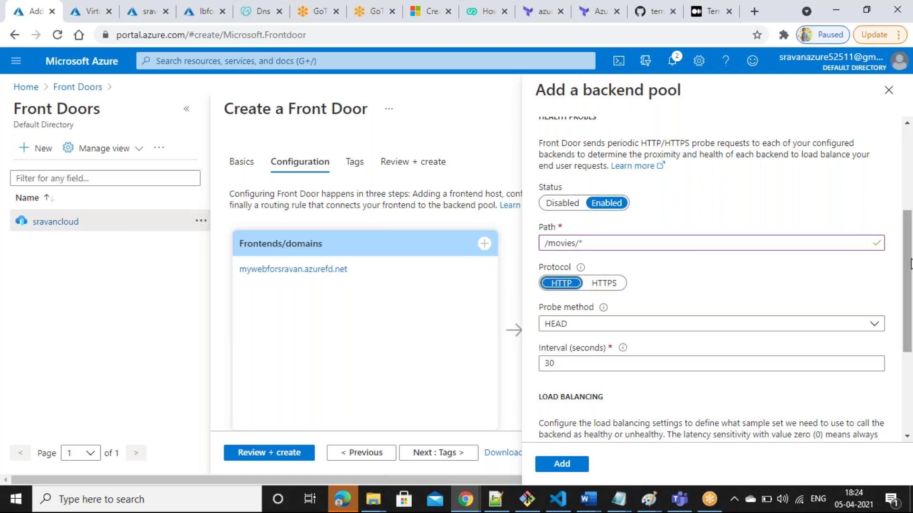
scroll(907, 266, down, 4)
click(561, 466)
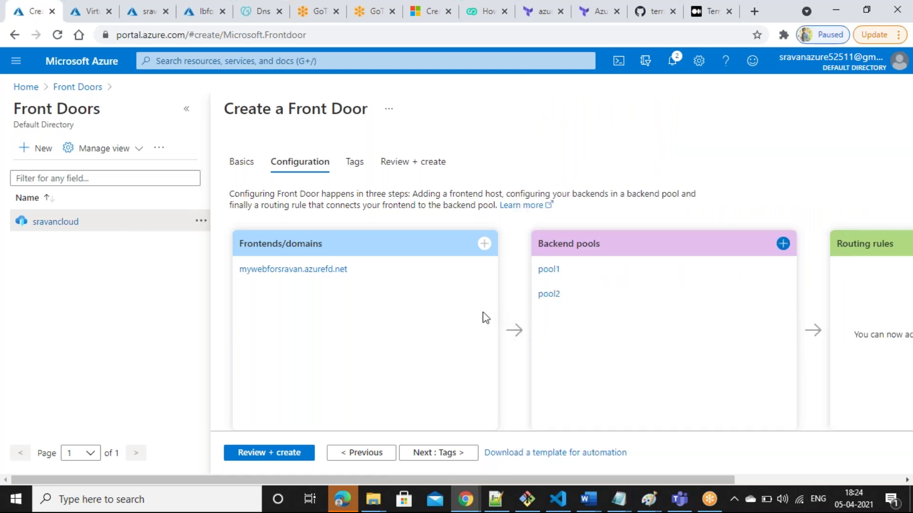
- Start a routing rule named myrule1 that accepts HTTP only, keeping the existing frontend domain selected
drag(578, 483, 744, 476)
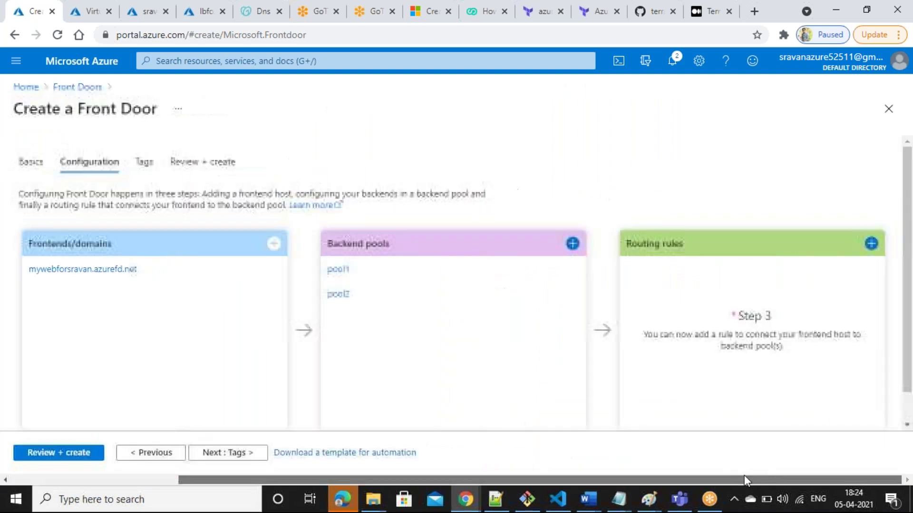
click(873, 244)
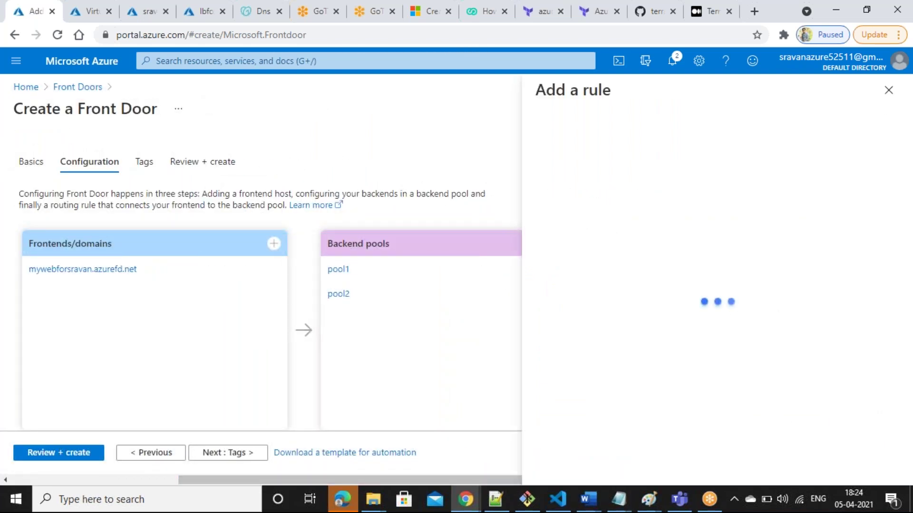
click(591, 174)
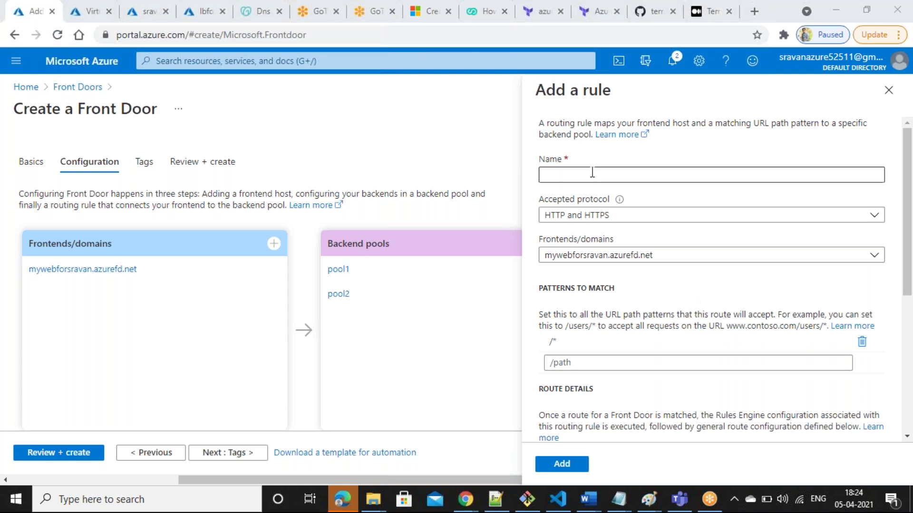
text(myrule1)
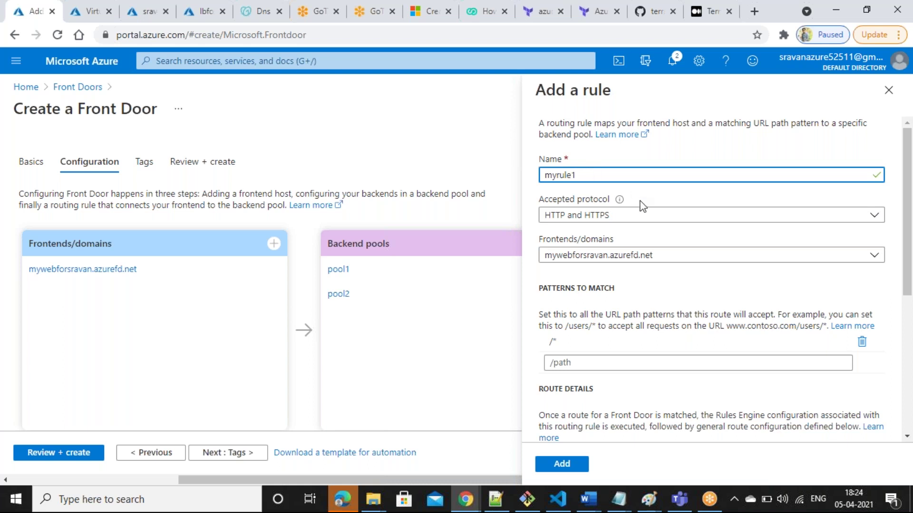
click(644, 216)
click(592, 235)
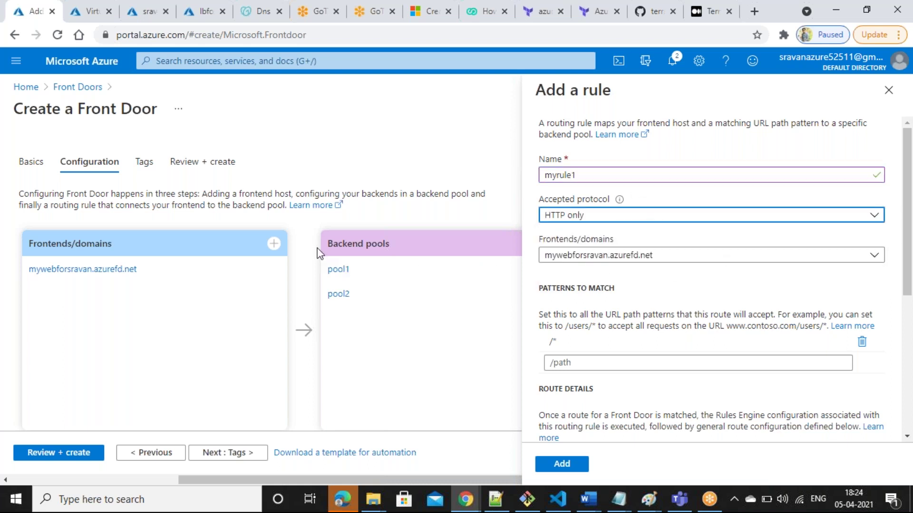
click(667, 257)
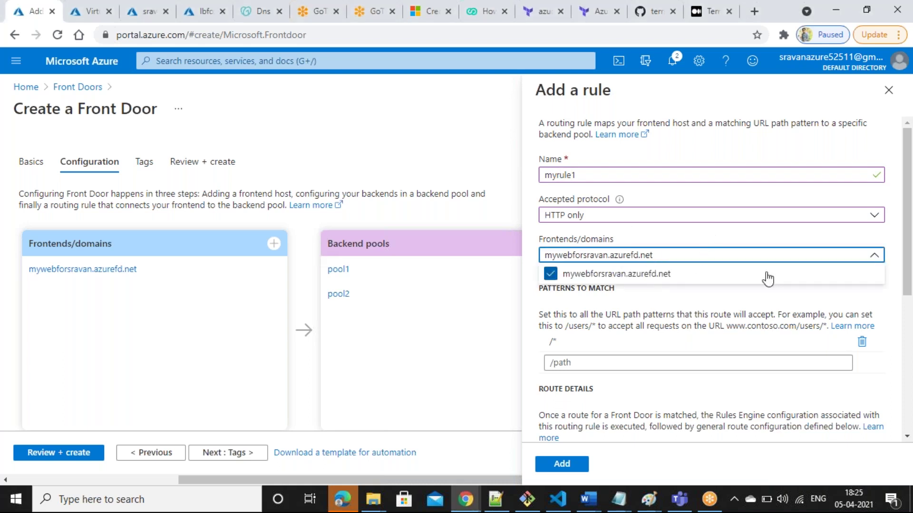
click(909, 182)
scroll(713, 285, down, 3)
click(675, 215)
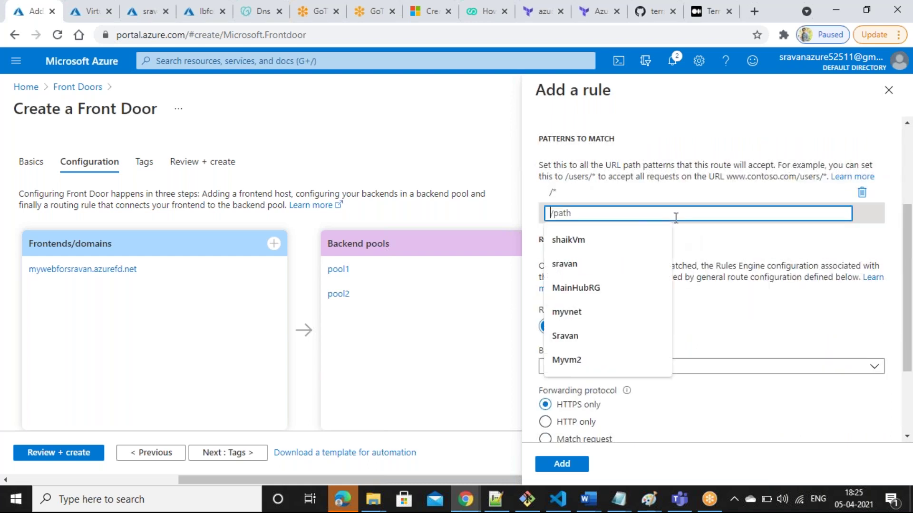
text(/movies/*)
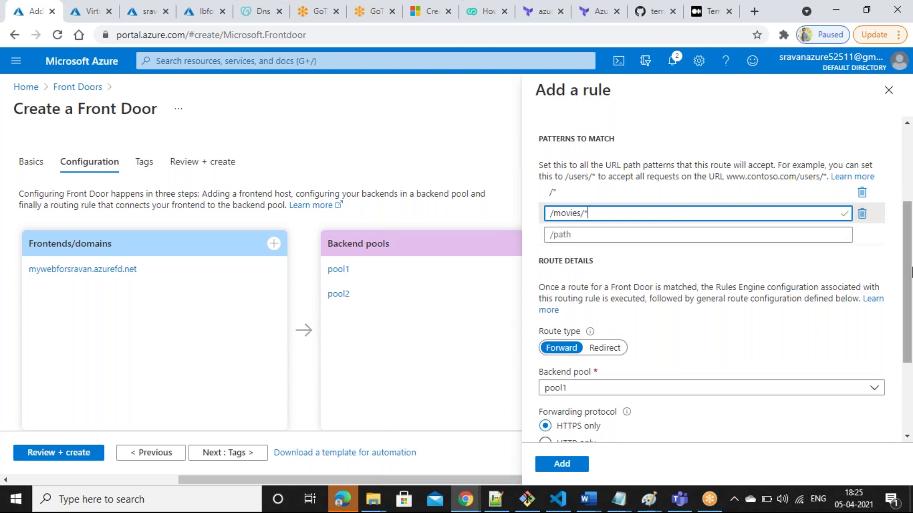
scroll(905, 345, down, 3)
scroll(898, 308, up, 5)
scroll(882, 252, down, 1)
click(862, 249)
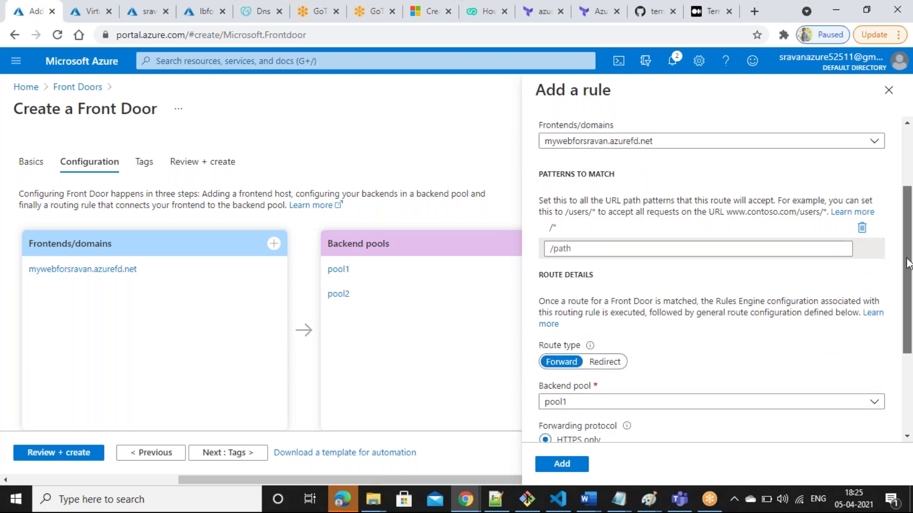
- Add myrule1 to the Front Door, forwarding to pool1 with the default route details
scroll(909, 353, down, 3)
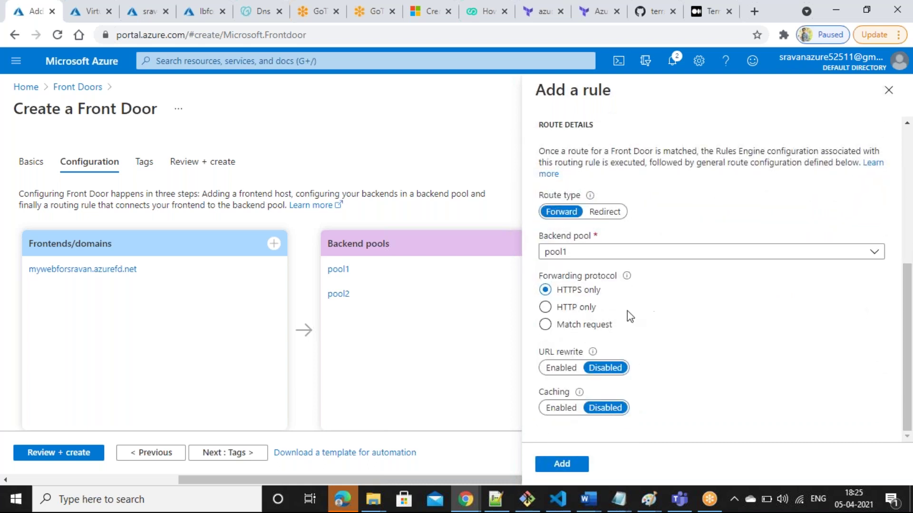
click(560, 466)
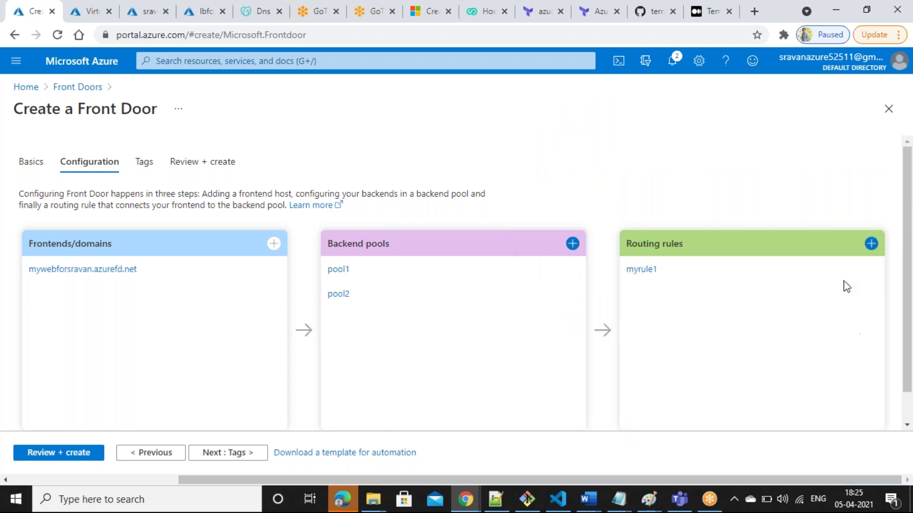
- Start a second routing rule named rule2 that accepts HTTP only and add /movies/* to its path patterns
click(870, 244)
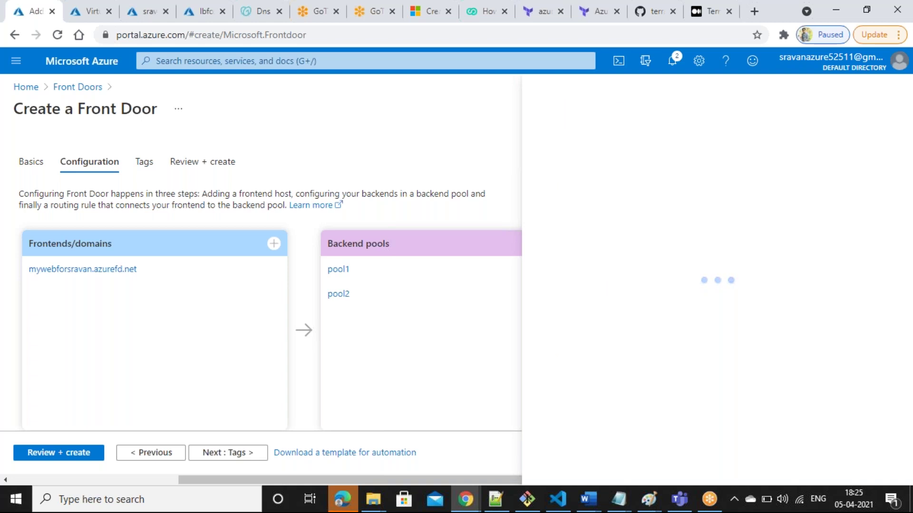
click(875, 174)
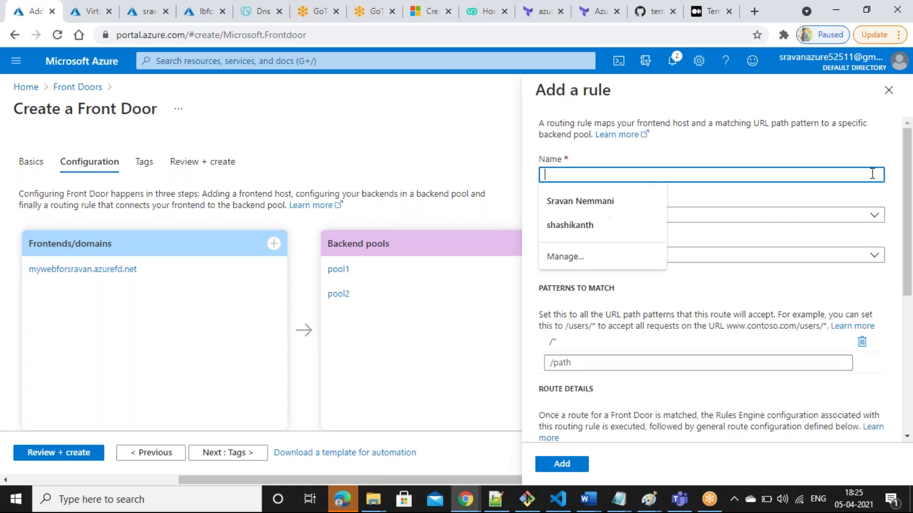
text(rule2)
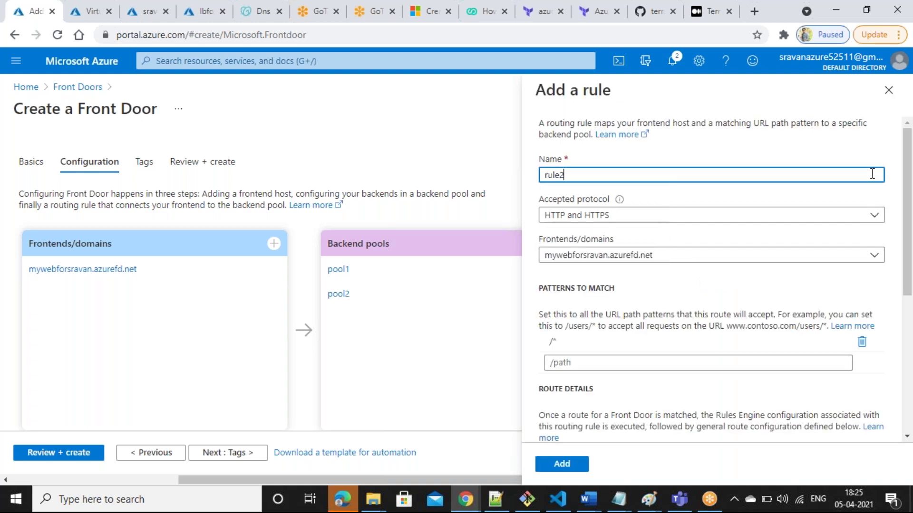
click(863, 219)
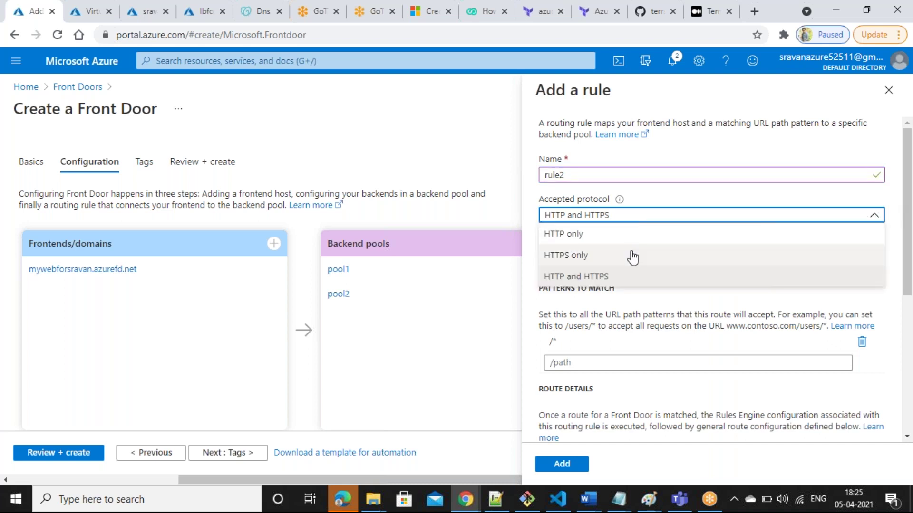
click(618, 235)
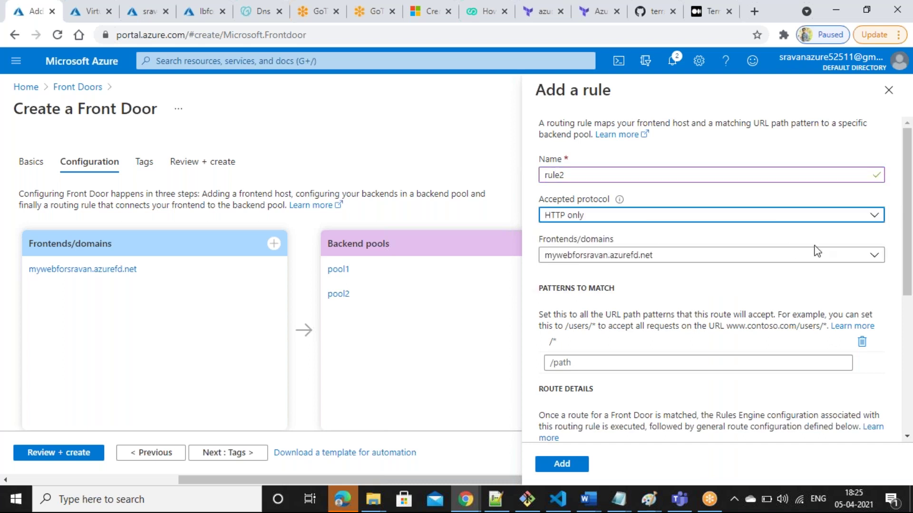
scroll(911, 233, down, 3)
click(799, 222)
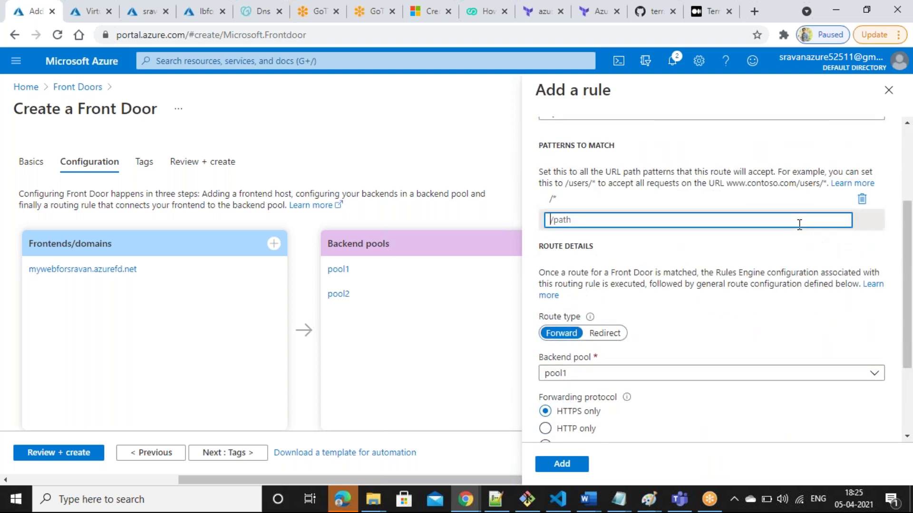
text(/mo)
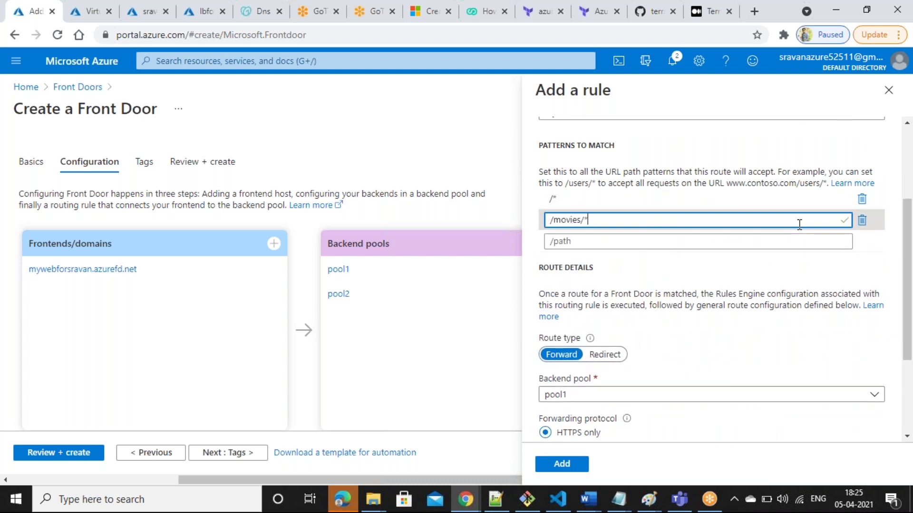
text(vies/*)
- Forward rule2 to pool2 with the HTTP only forwarding protocol and add the rule to the Front Door
scroll(909, 311, down, 3)
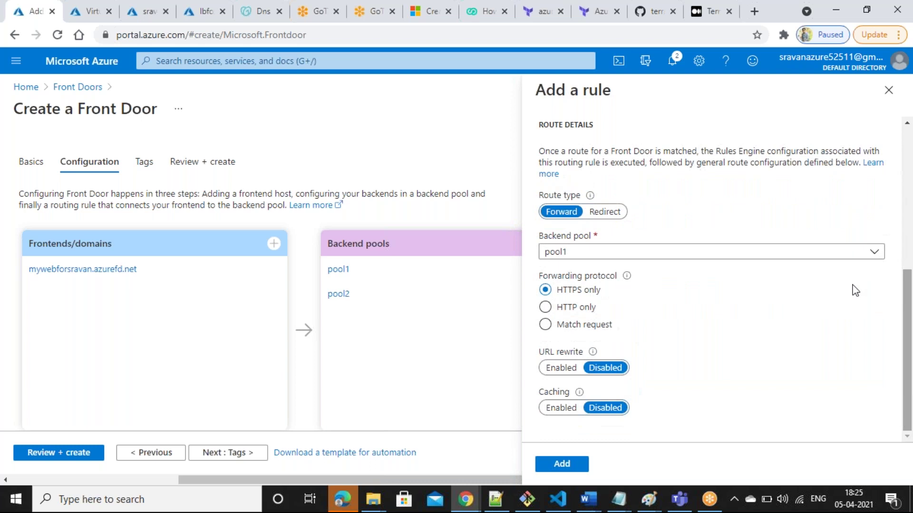
click(839, 254)
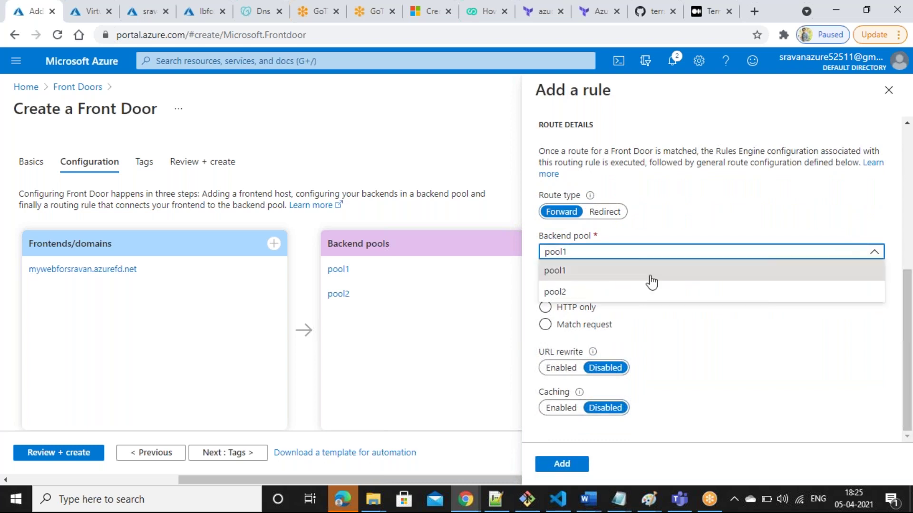
click(605, 296)
click(561, 308)
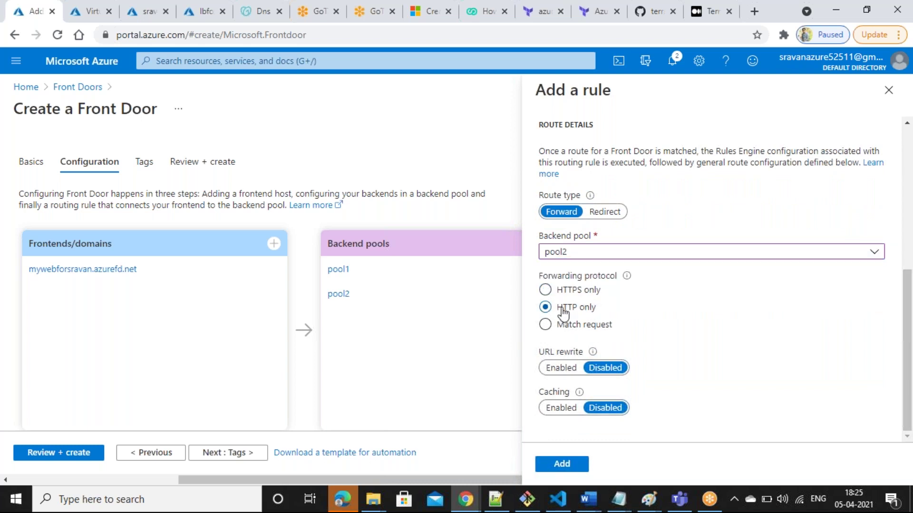
click(566, 471)
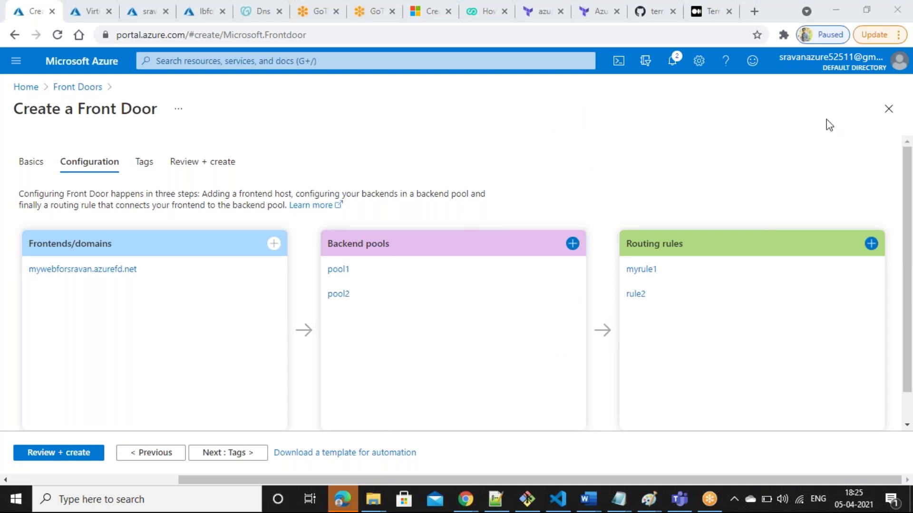
- Check the domain name in GoDaddy's DNS management and the lbforwestus load balancer's overview in Azure
click(264, 6)
click(906, 71)
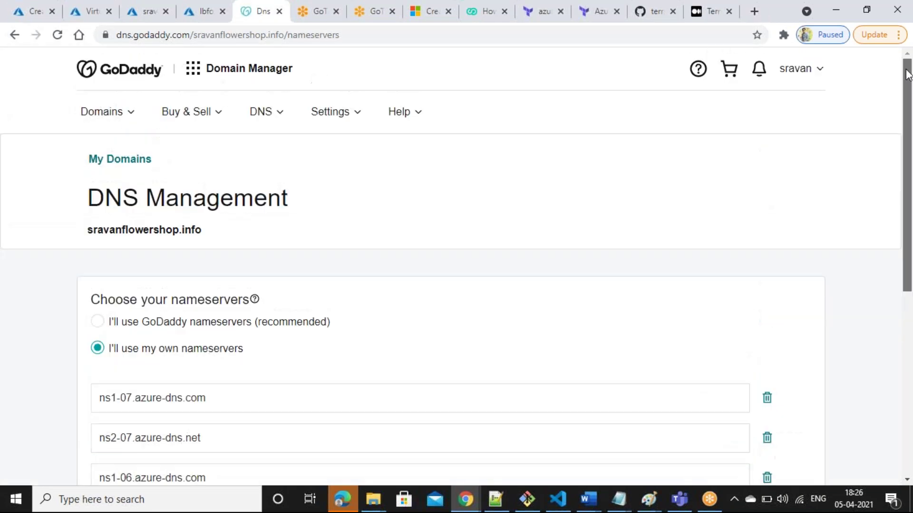
drag(206, 233, 81, 231)
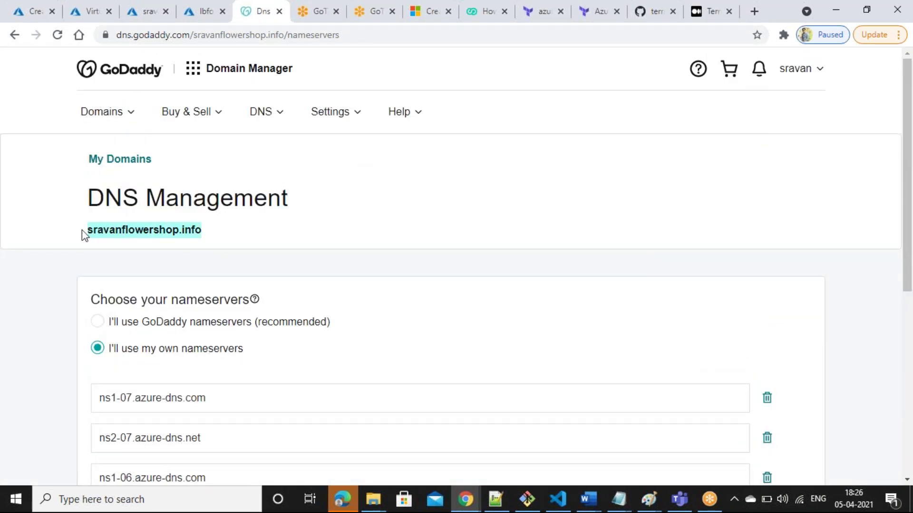
click(161, 5)
click(203, 6)
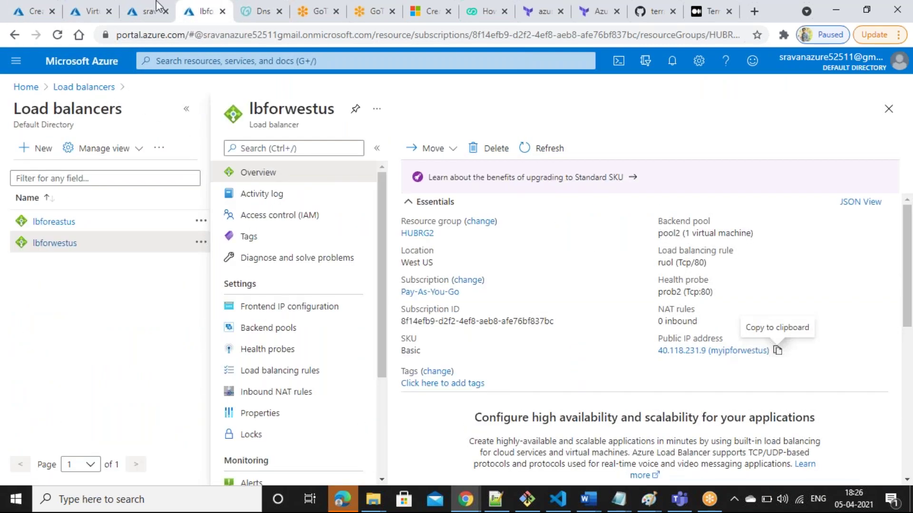
- Return to the Front Door setup and submit its configuration for review and validation
click(31, 10)
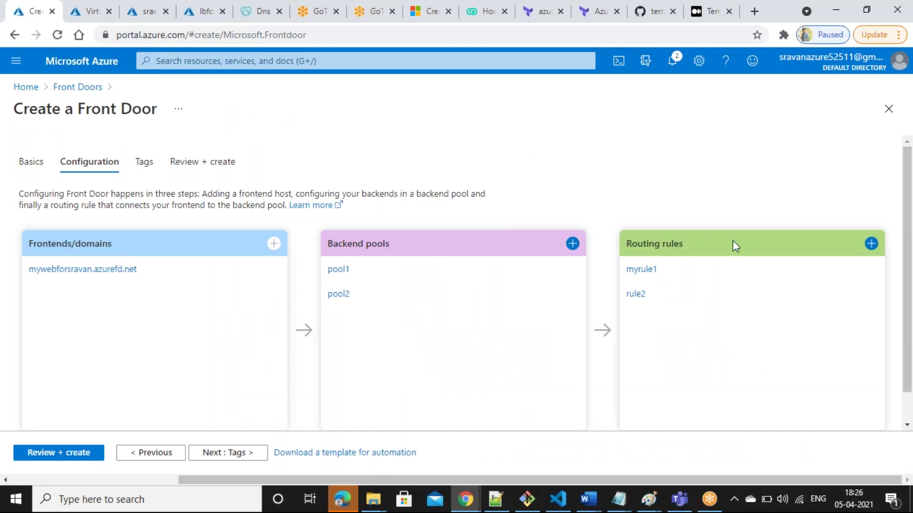
click(185, 315)
click(76, 454)
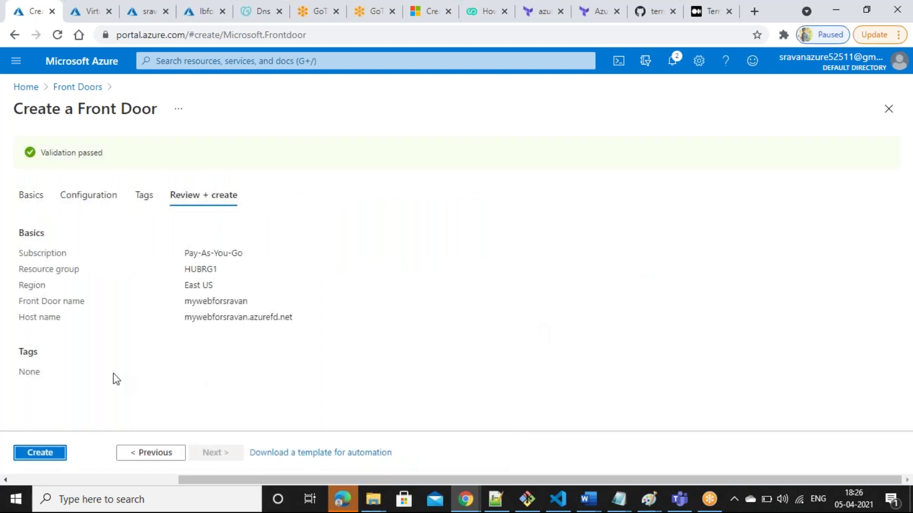
- Try to deploy the mywebforsravan Front Door and examine the deployment's error details
click(44, 453)
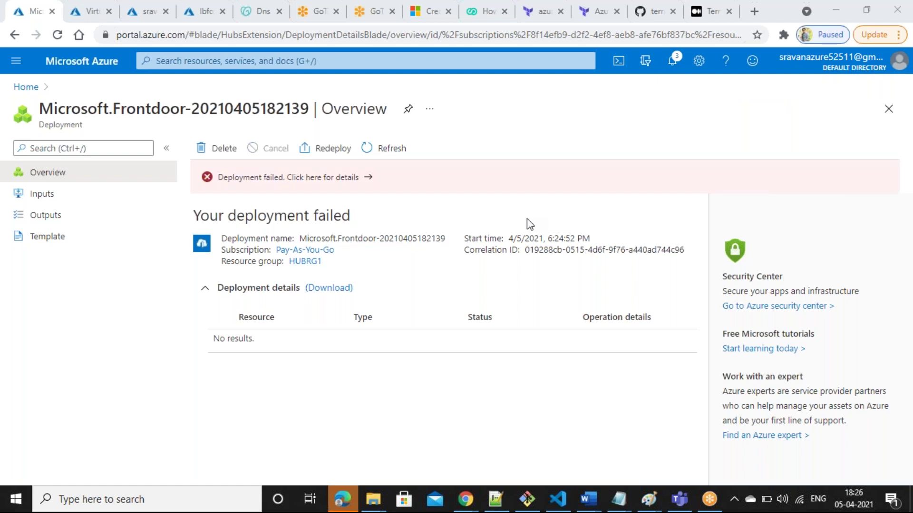
click(369, 176)
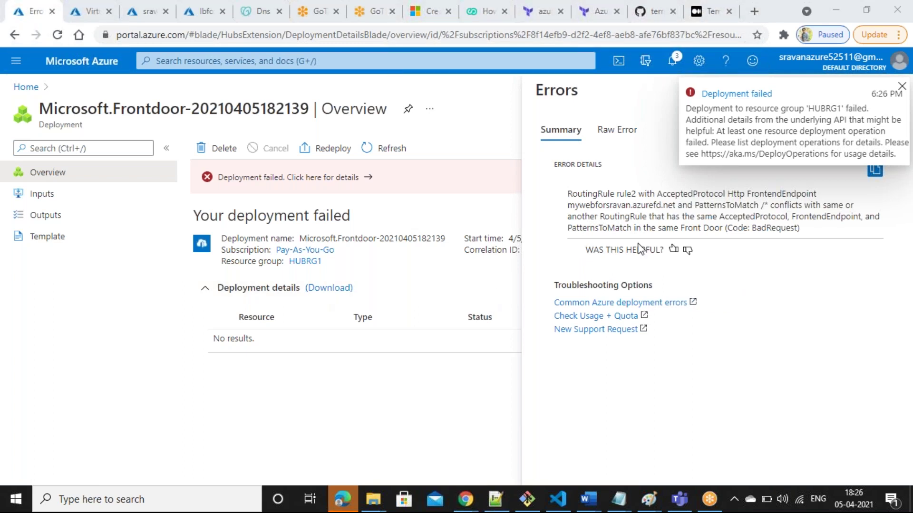
click(887, 91)
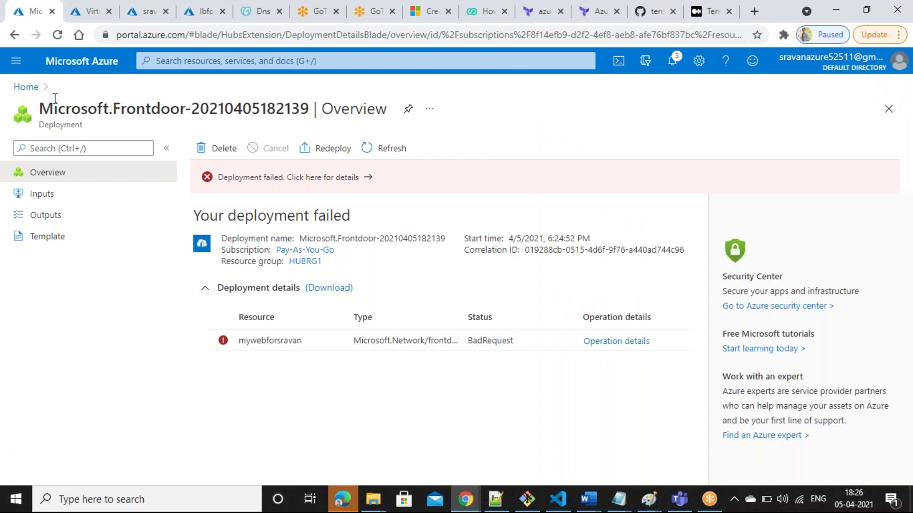
- Open the Front Door designer of the existing sravancloud Front Door
click(27, 87)
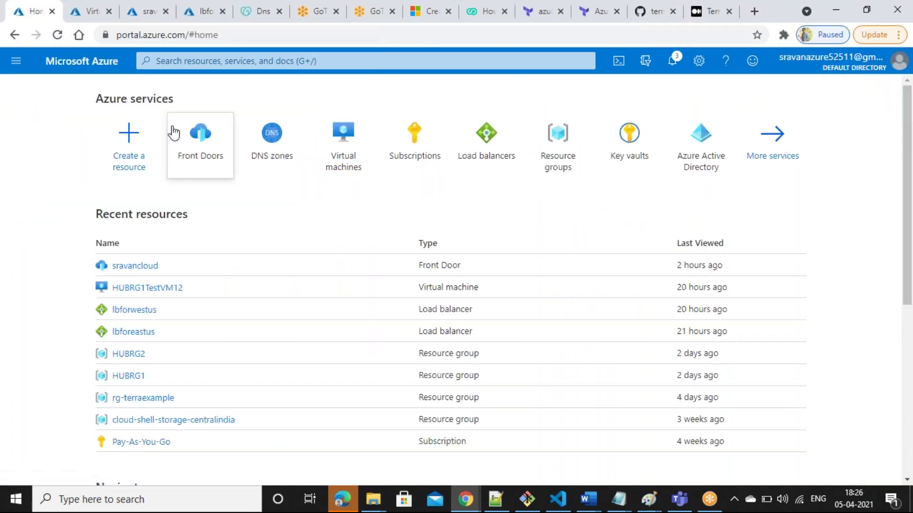
click(198, 137)
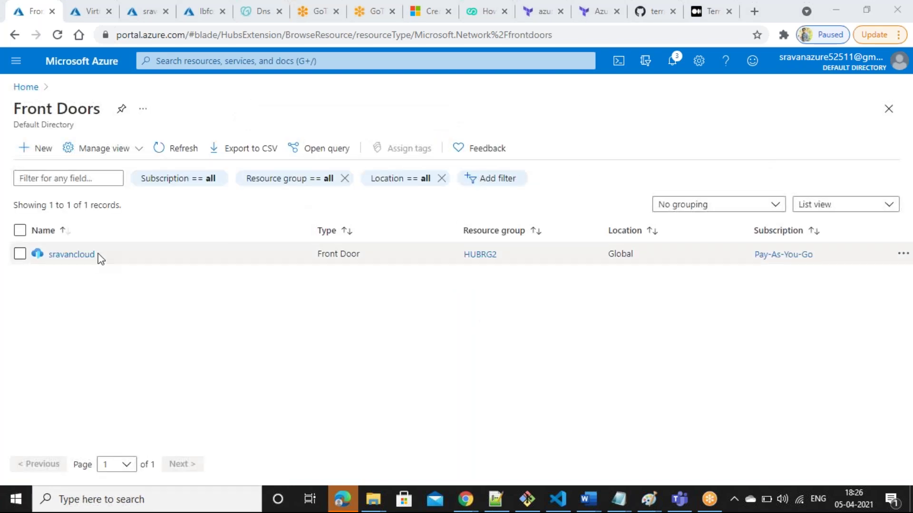
click(84, 257)
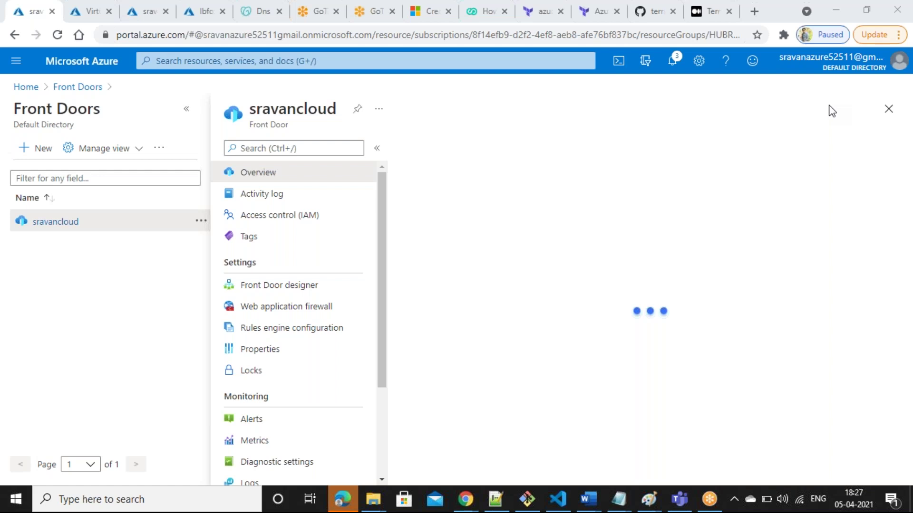
click(303, 286)
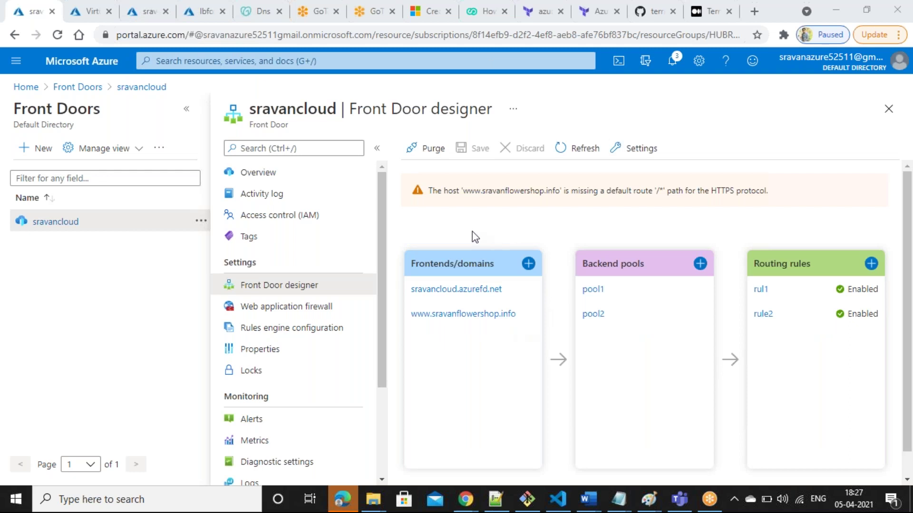
- Check the domain's nameservers in GoDaddy and examine the record sets of the sravanflowershop.info DNS zone in Azure
click(253, 6)
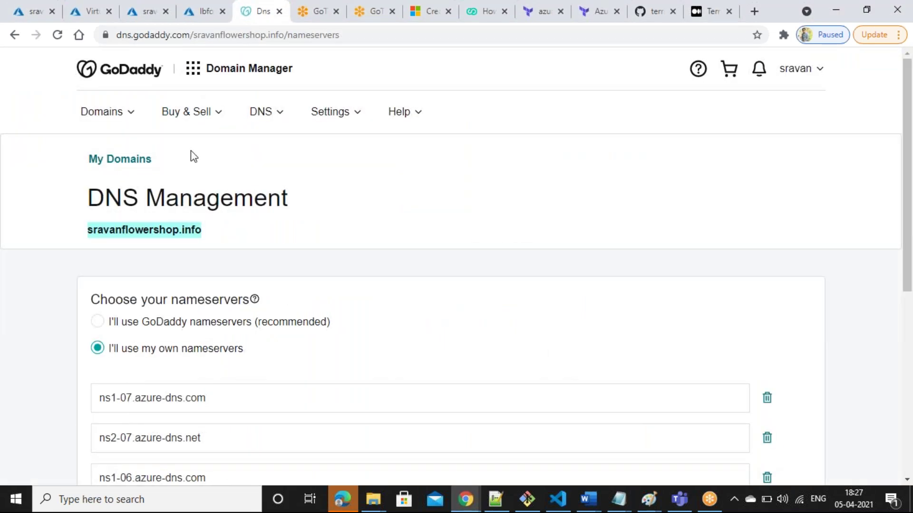
click(153, 8)
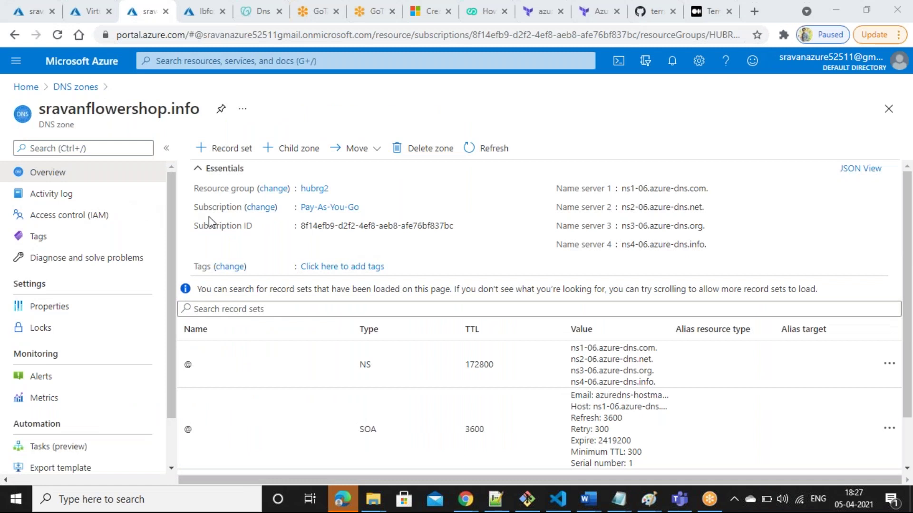
drag(903, 337, 901, 383)
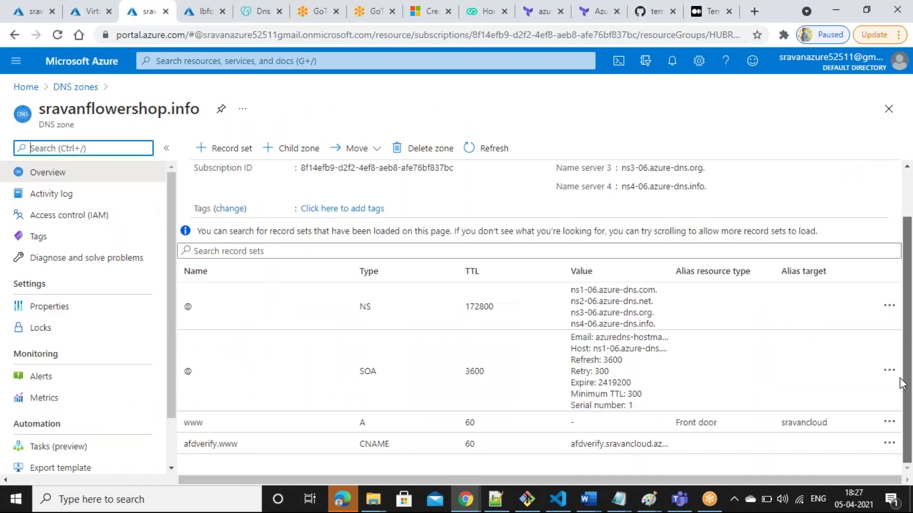
scroll(900, 315, up, 1)
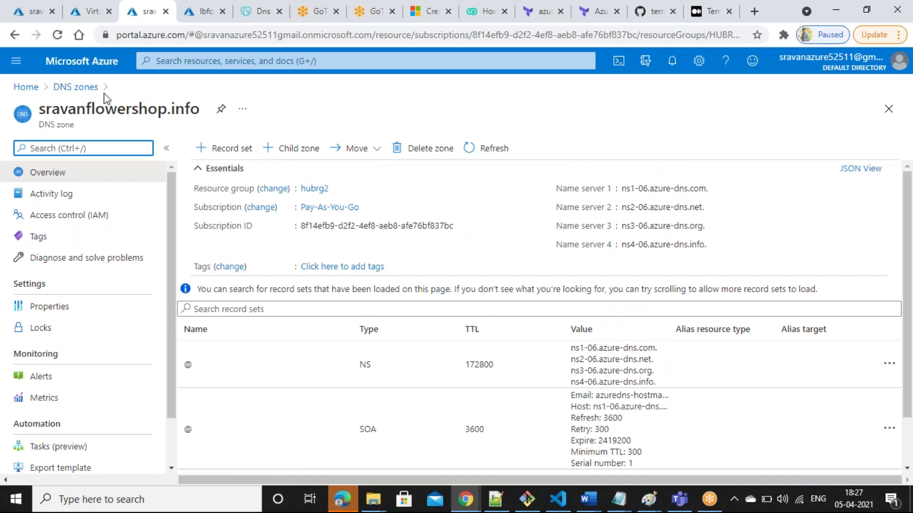
click(40, 114)
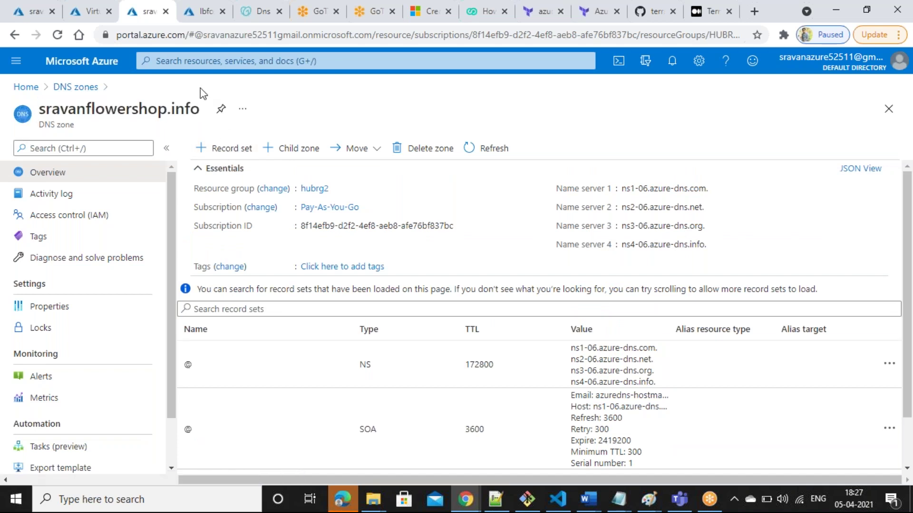
- Start a new record set in the sravanflowershop.info DNS zone and check the frontends in sravancloud's Front Door designer
click(223, 148)
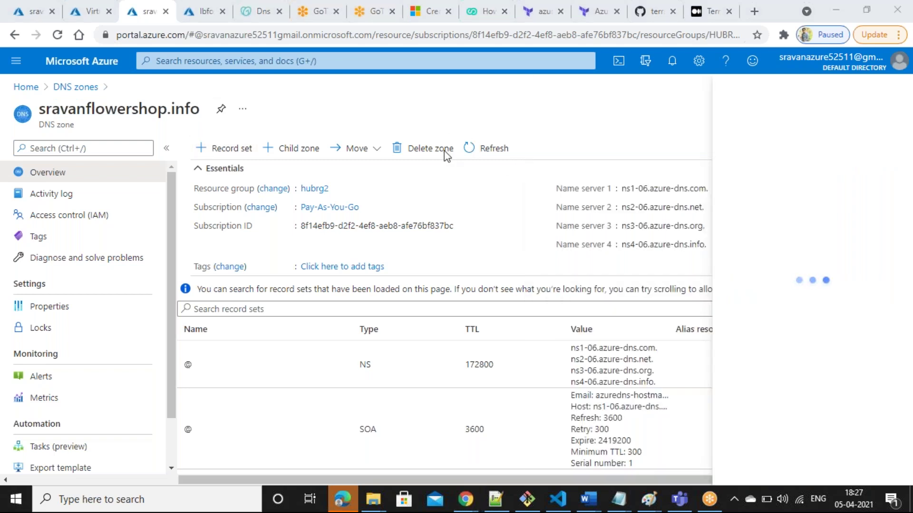
click(33, 10)
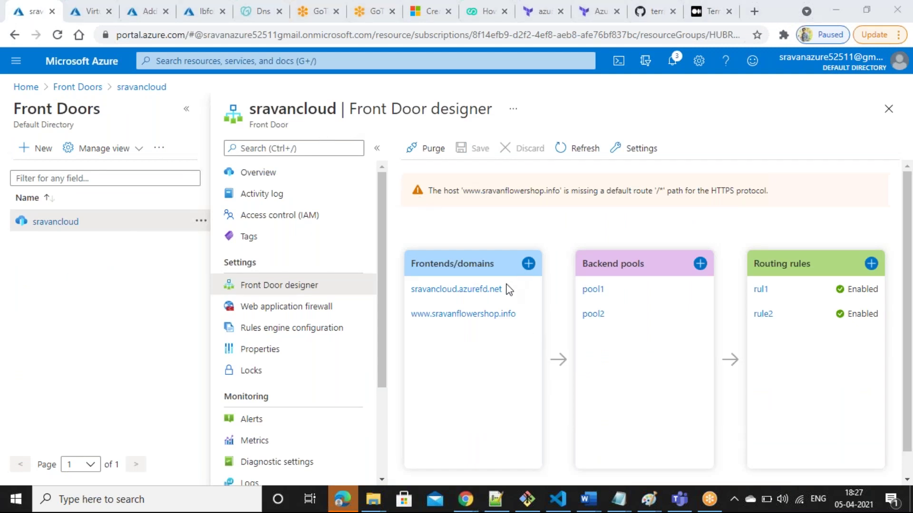
click(135, 9)
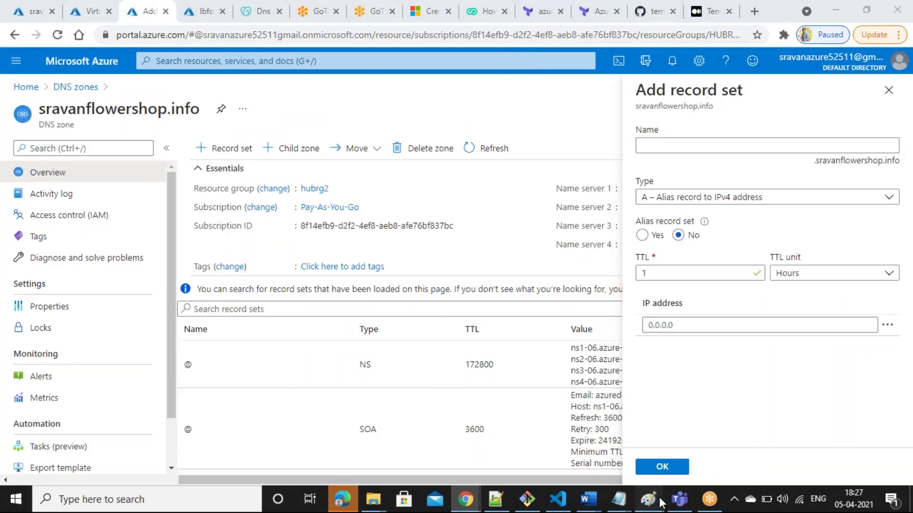
- Switch to the Paint diagram and trace the traffic path freehand from the Internet cloud through Azure dns to AFD
mouse_move(648, 499)
click(766, 445)
mouse_move(680, 154)
mouse_down()
mouse_move(561, 114)
mouse_move(512, 149)
mouse_up()
drag(438, 116, 310, 146)
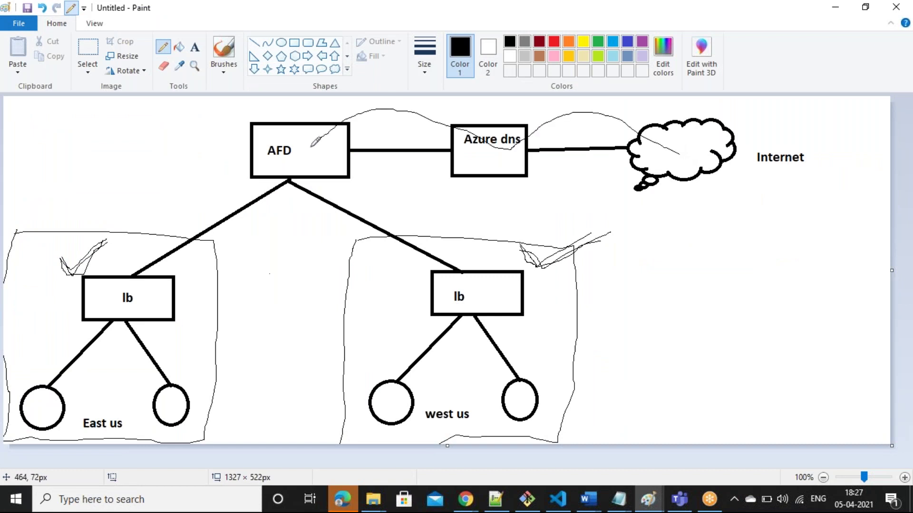
drag(680, 165, 516, 155)
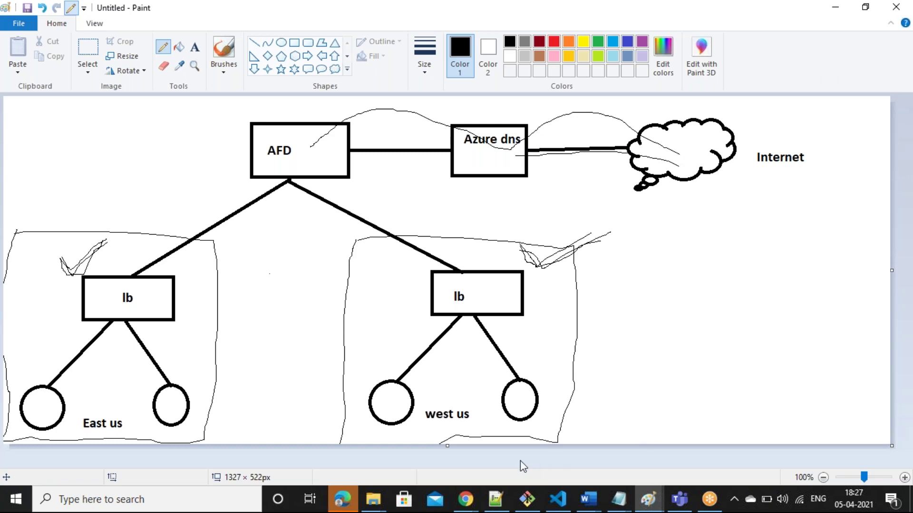
- Return to the record set form in Azure, name the record www and choose type A – Alias record to IPv4 address
click(473, 499)
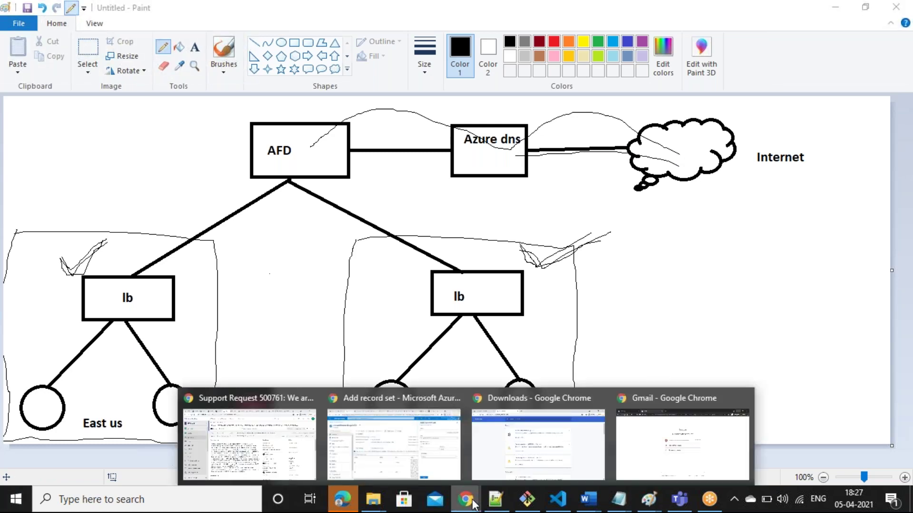
click(418, 447)
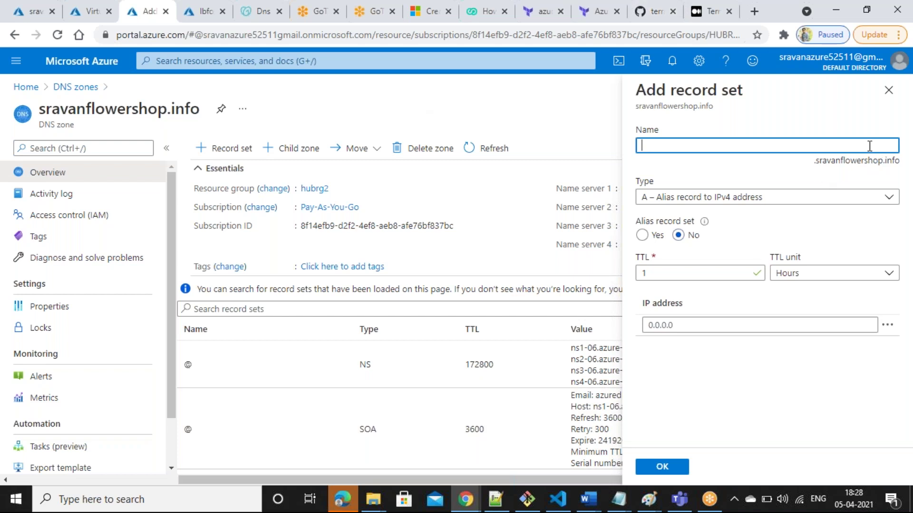
text(www)
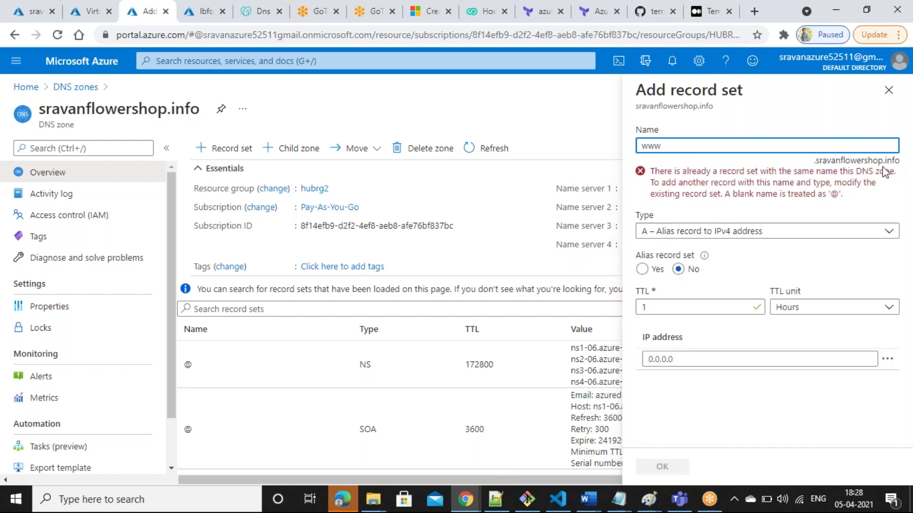
click(780, 111)
click(857, 233)
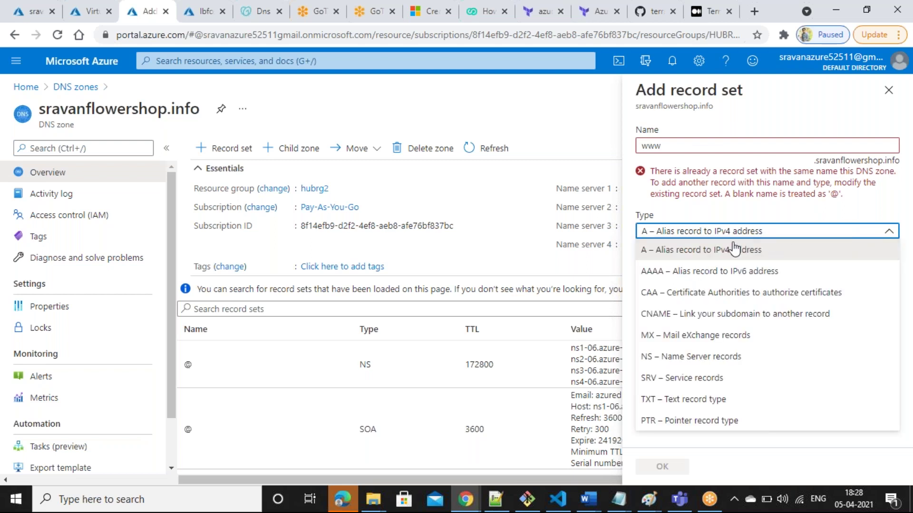
click(718, 253)
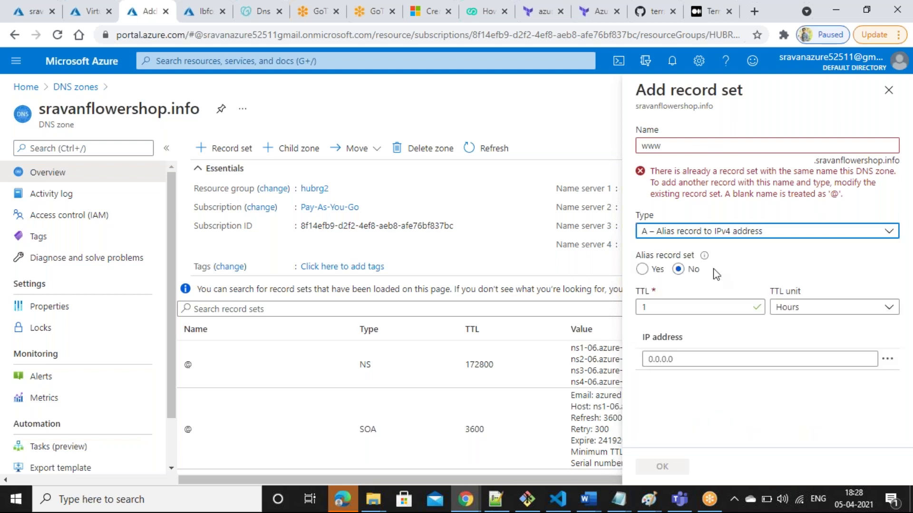
- Make the www record set an alias to an Azure resource, with the sravancloud Front Door as the target
click(642, 269)
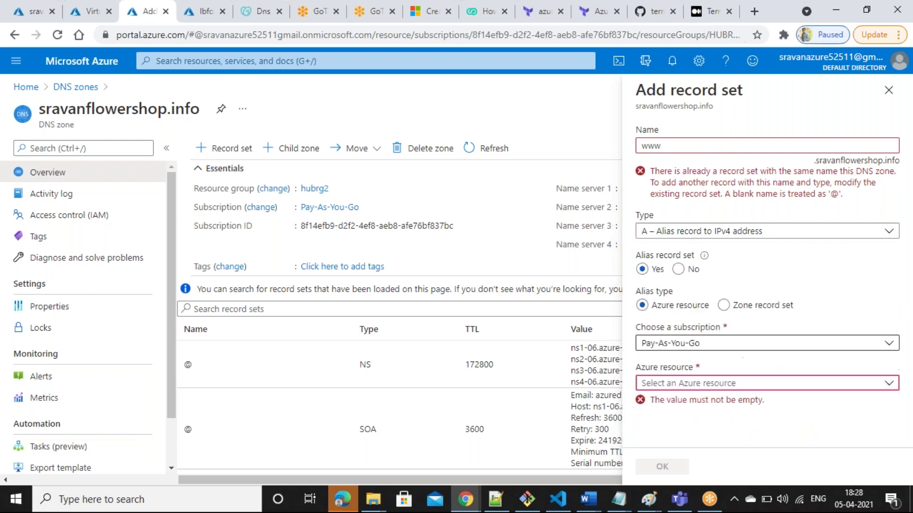
click(860, 390)
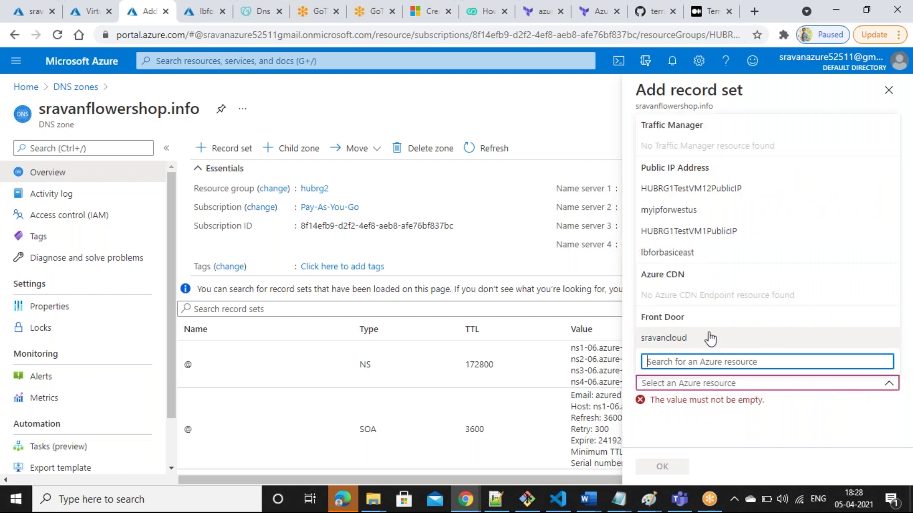
click(680, 338)
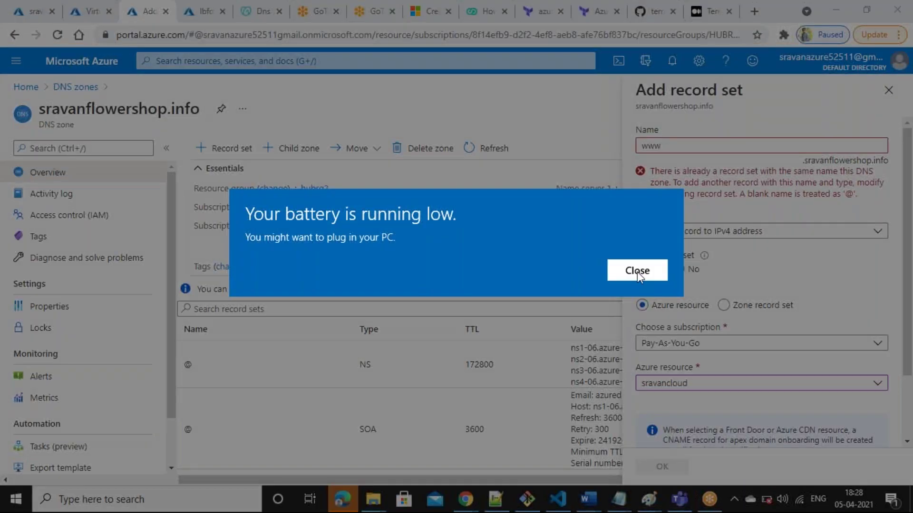
click(636, 272)
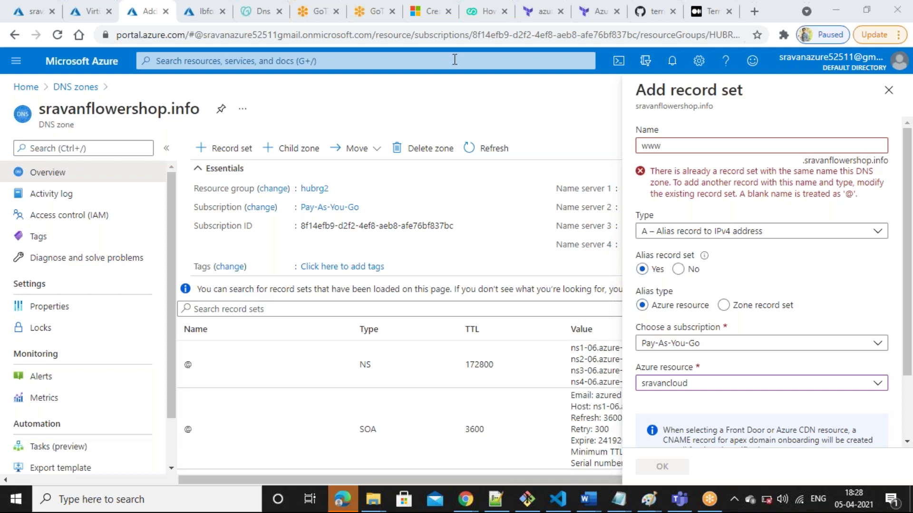
- Compare the domain name in GoDaddy's DNS management with the custom frontend domain in sravancloud's Front Door designer
click(252, 7)
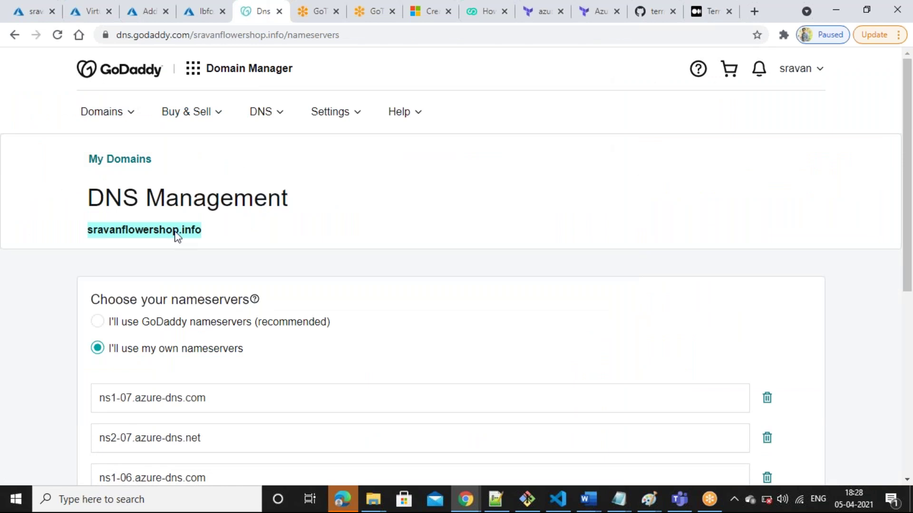
click(50, 7)
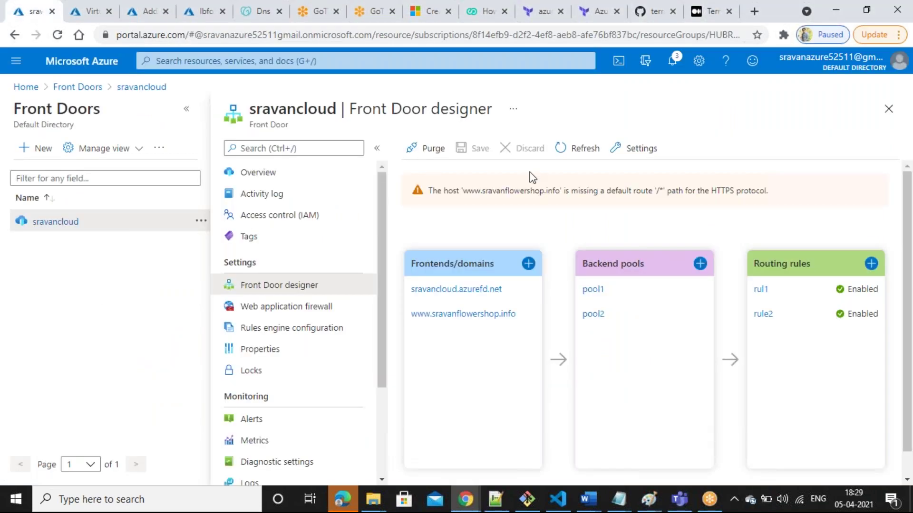
click(143, 7)
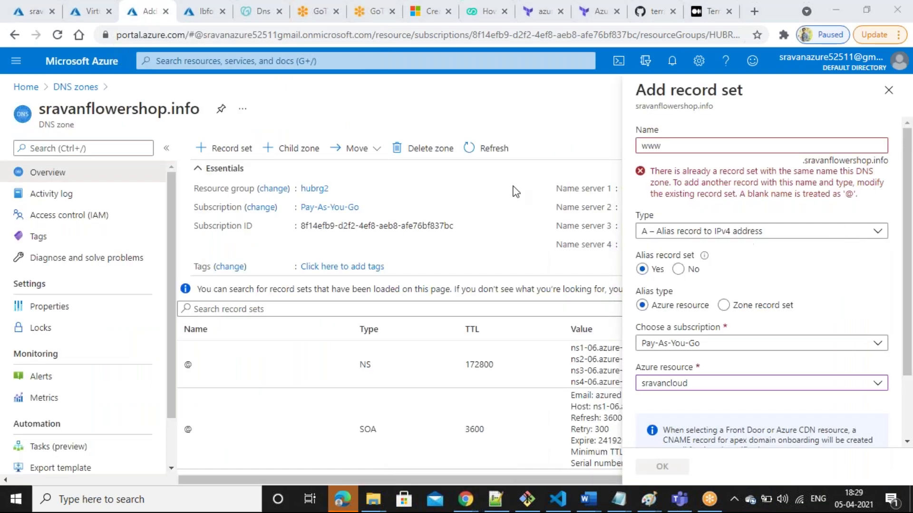
- Reselect sravancloud as the www record set's Azure resource, and close the form without adding the record
click(688, 146)
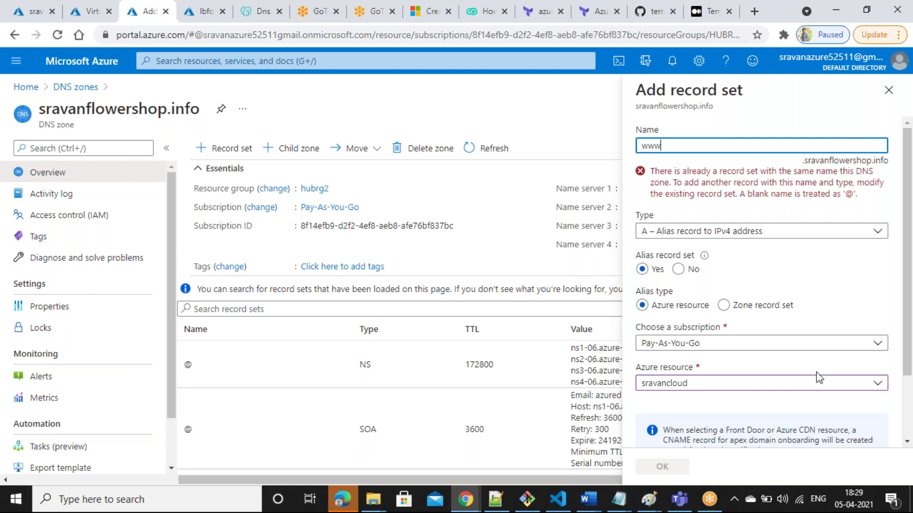
click(846, 388)
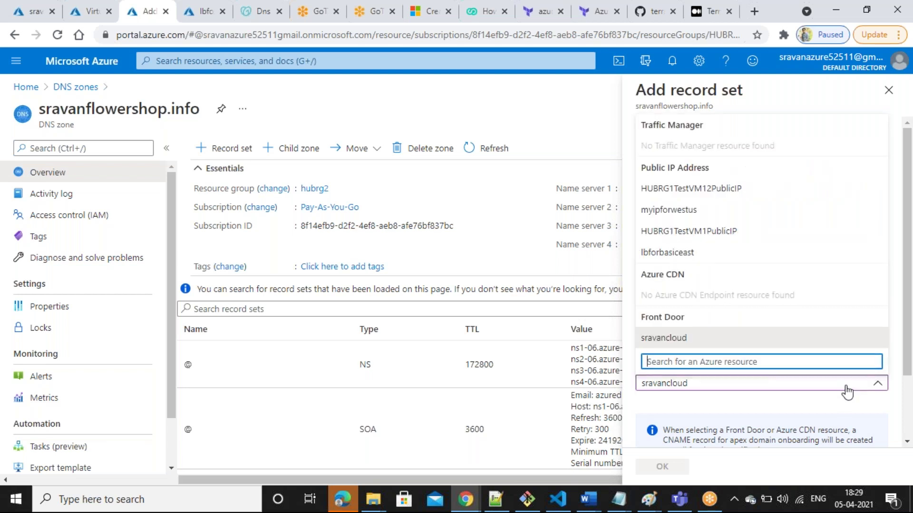
click(695, 339)
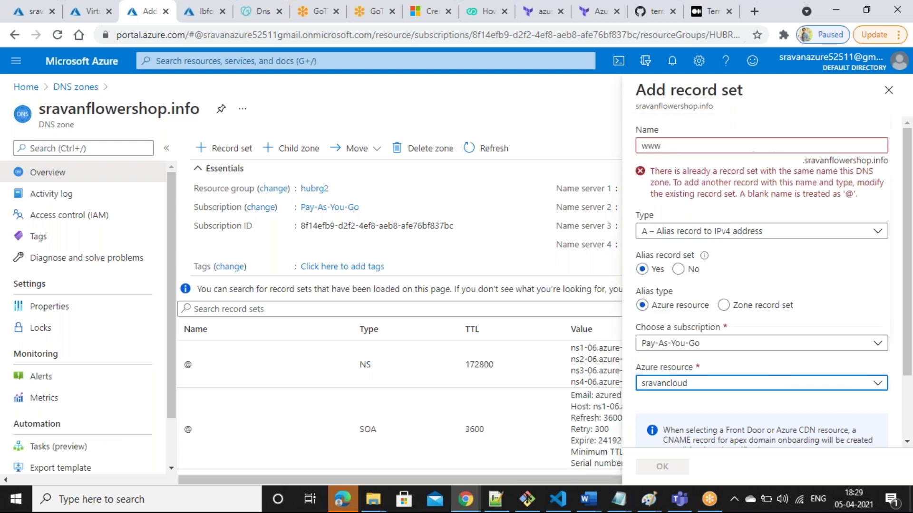
click(888, 90)
click(516, 111)
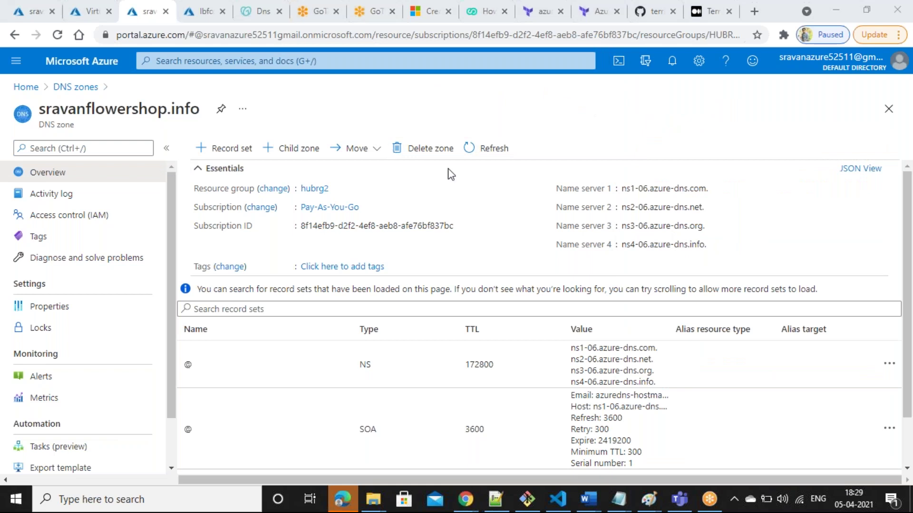
- Return to the Front Door designer and select the text of the sravancloud.azurefd.net frontend host
click(21, 6)
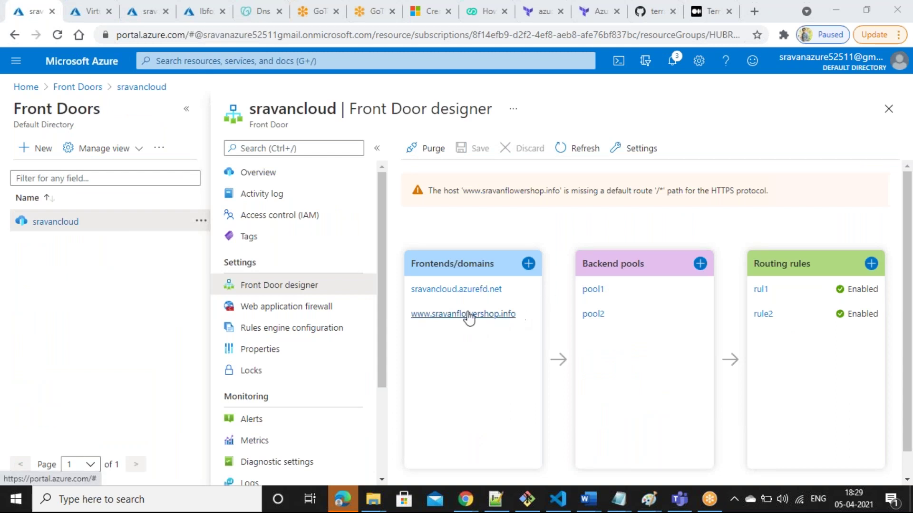
drag(503, 289, 415, 284)
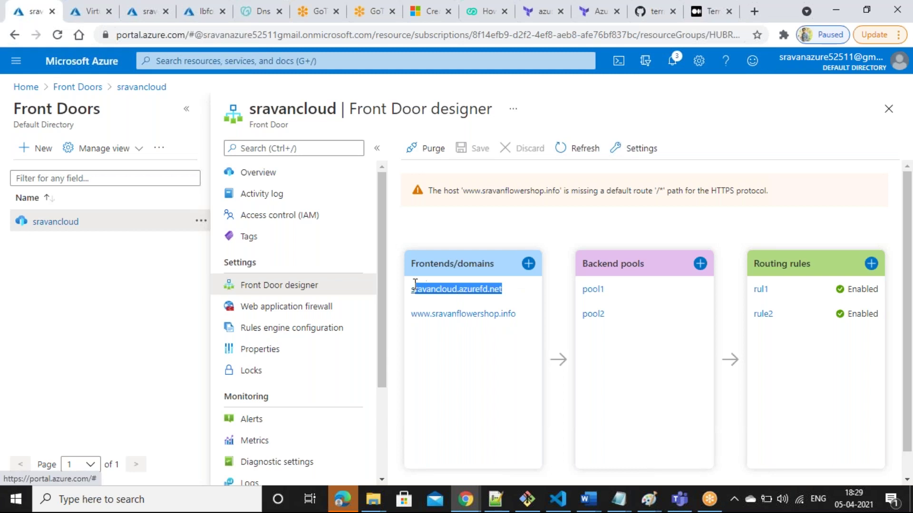
- Open the form for adding a custom domain to the Front Door, review its settings, and close it without adding a domain
click(452, 360)
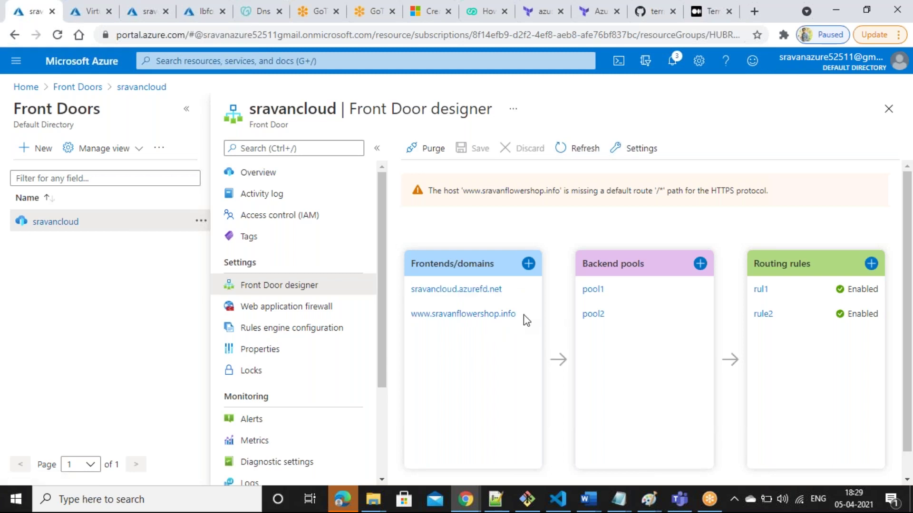
click(528, 264)
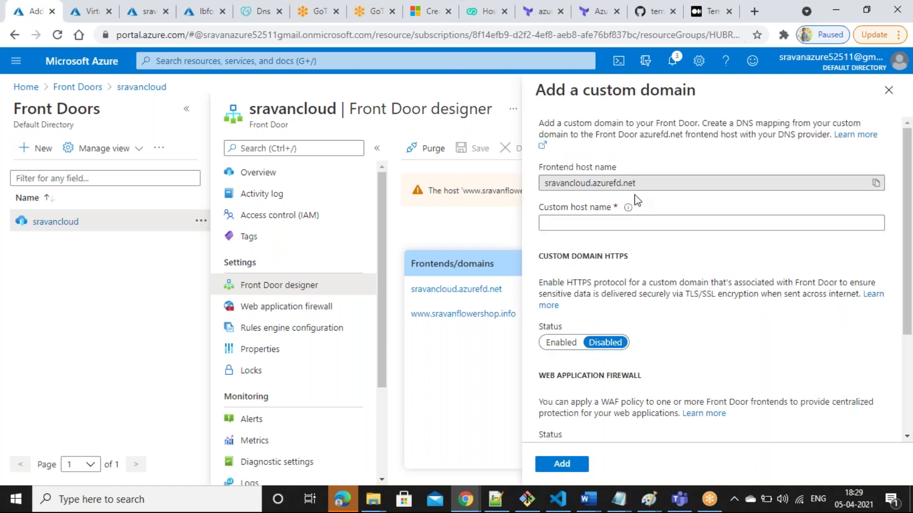
click(601, 229)
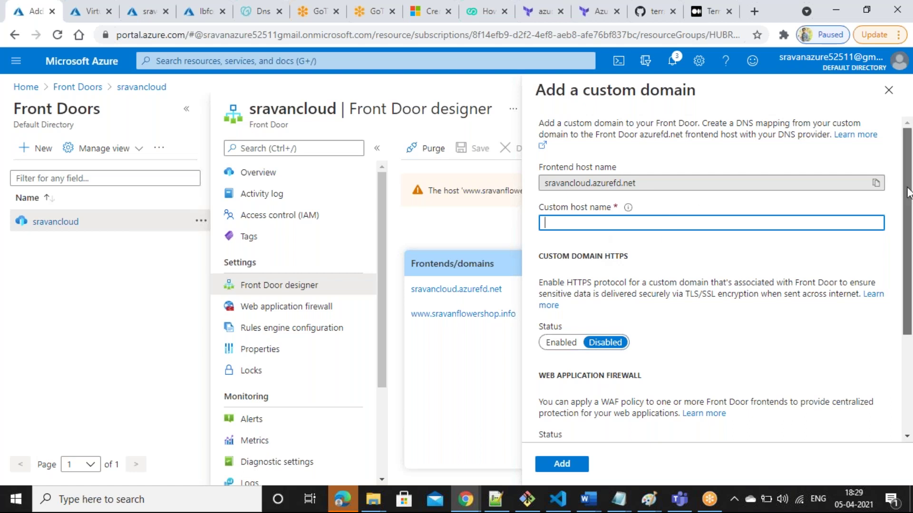
scroll(908, 199, down, 3)
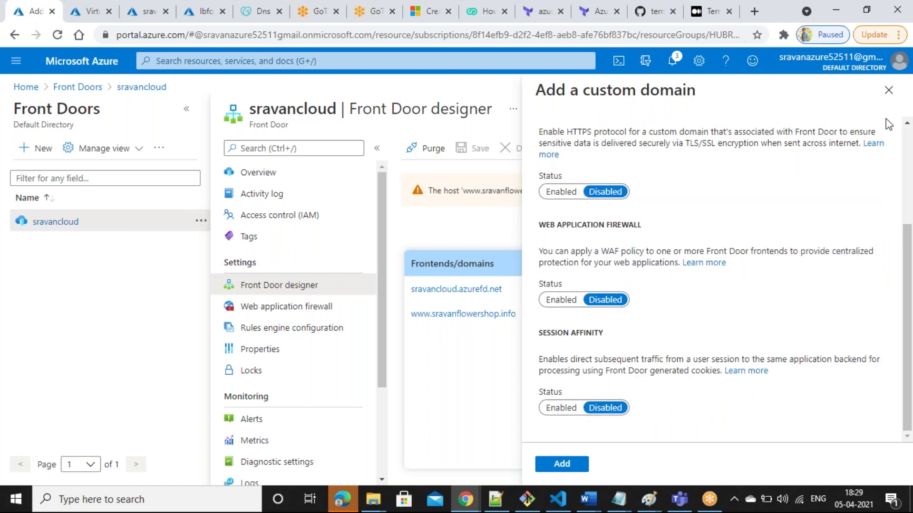
click(887, 90)
click(502, 316)
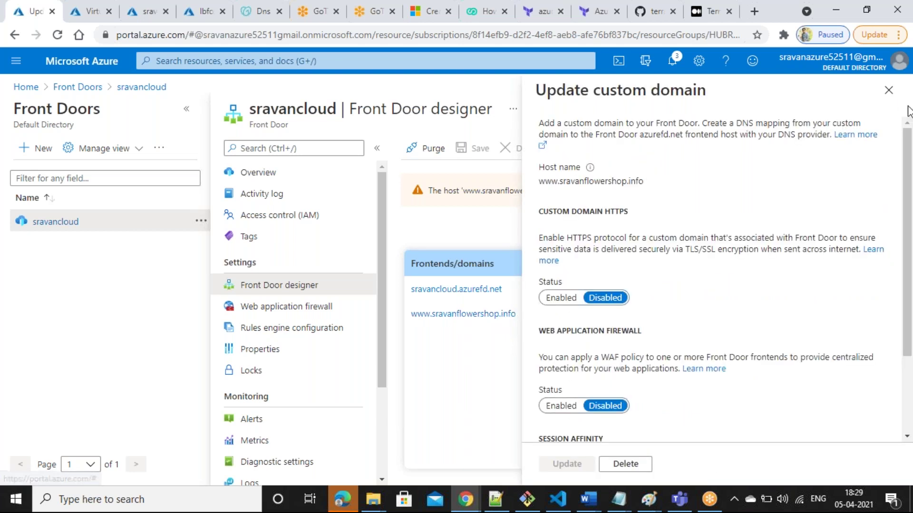
click(884, 90)
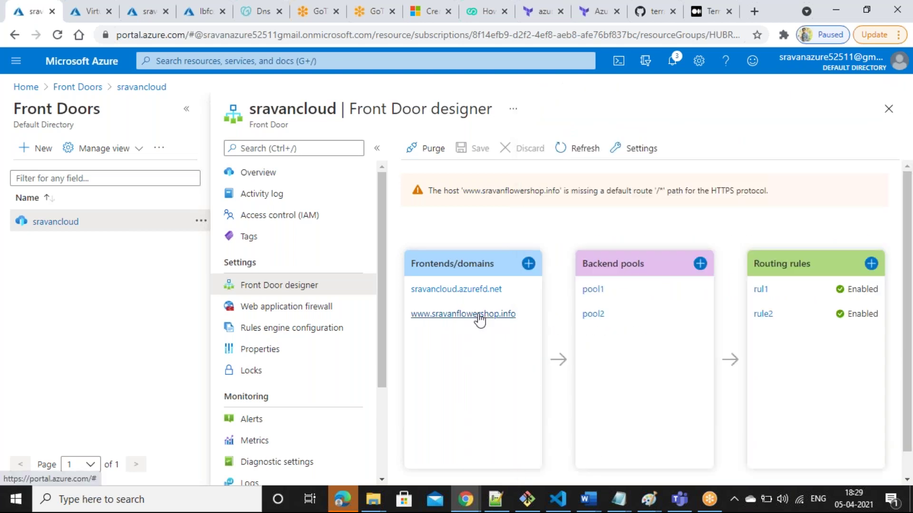
click(479, 315)
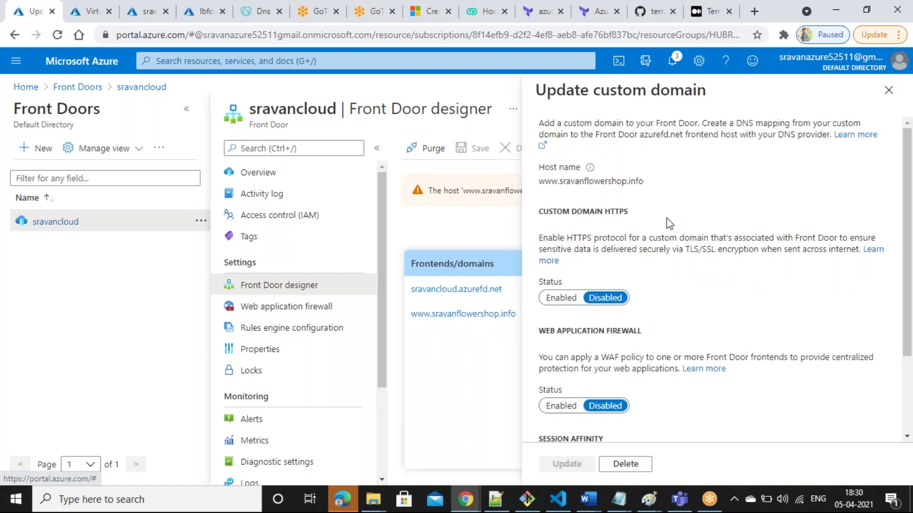
drag(644, 181, 542, 186)
key(ctrl+c)
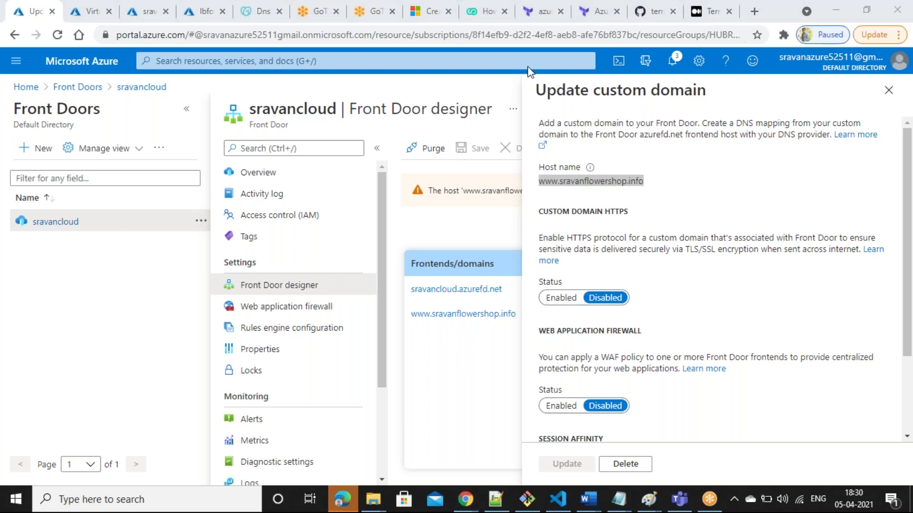
click(754, 12)
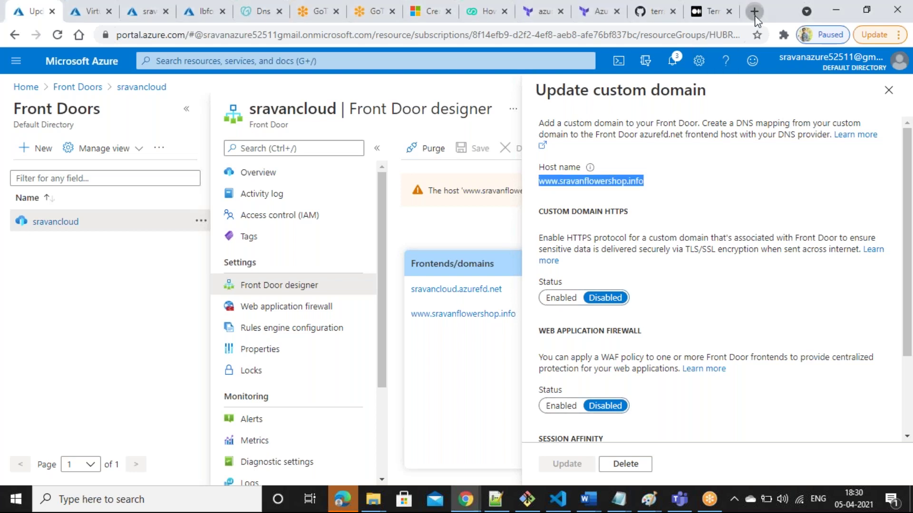
key(ctrl+v)
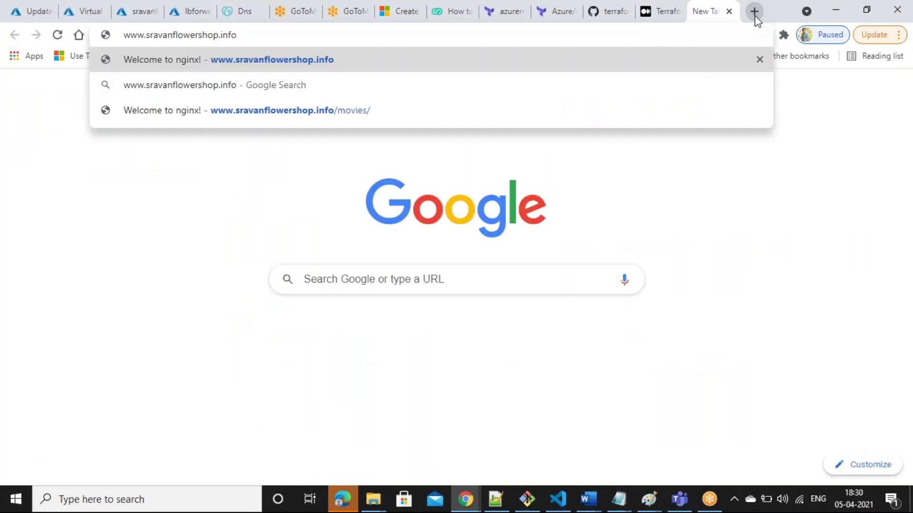
key(Return)
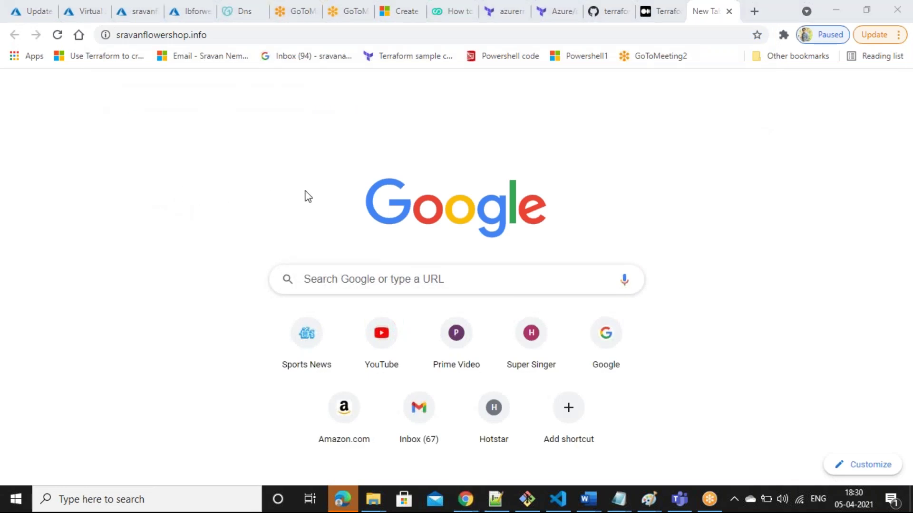
click(57, 35)
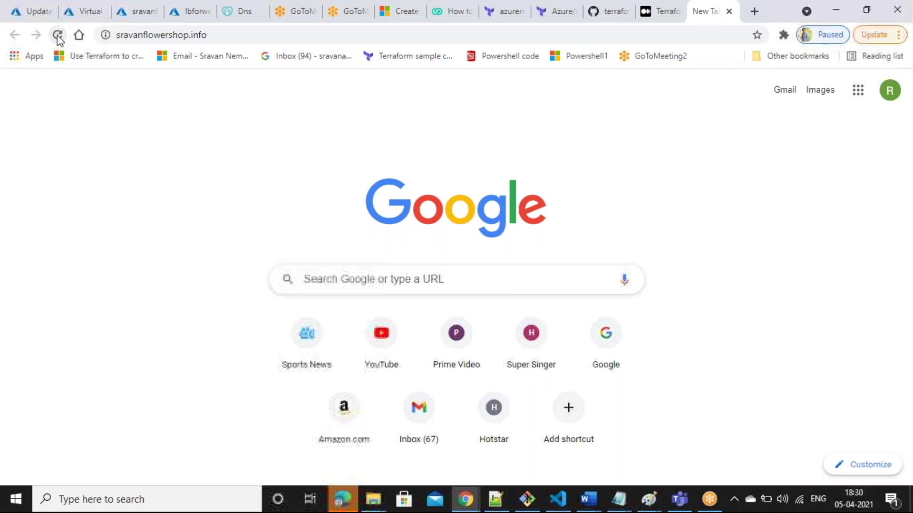
click(161, 36)
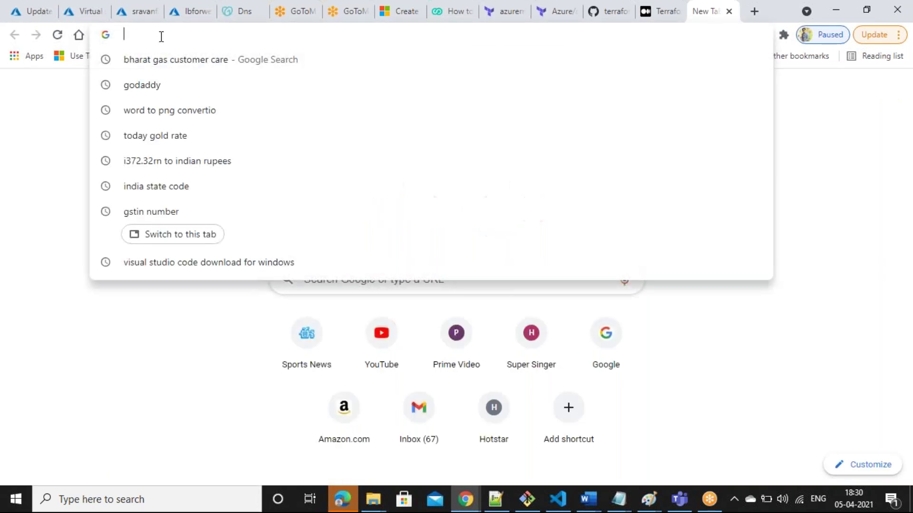
key(ctrl+v)
key(Return)
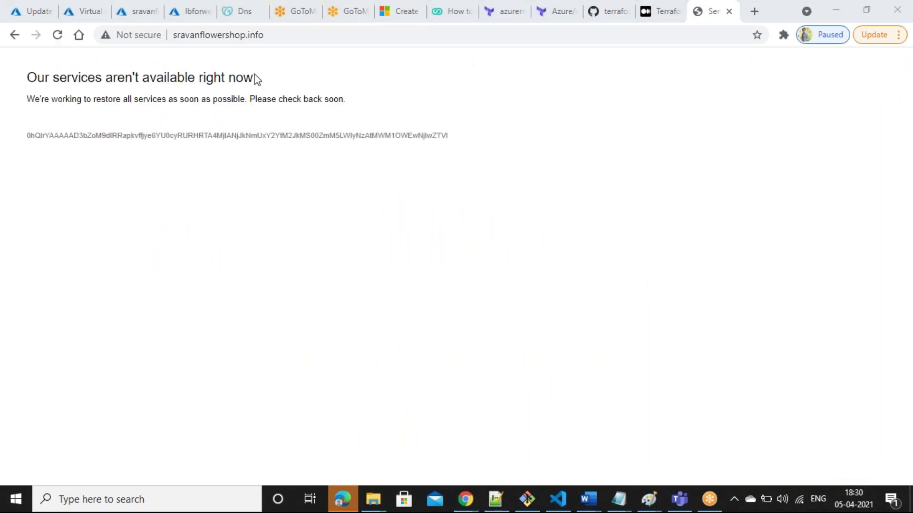
- Close the custom domain's settings in the Front Door designer and check the list of virtual machines
click(26, 9)
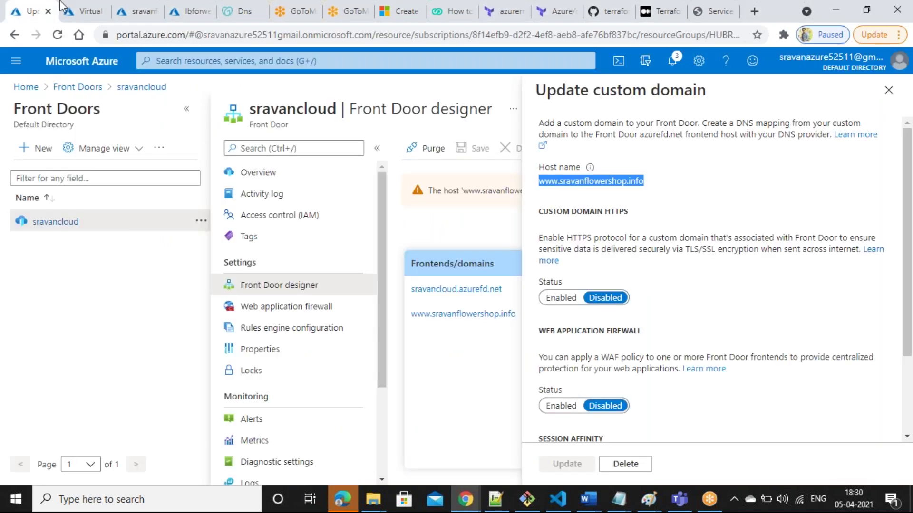
click(887, 90)
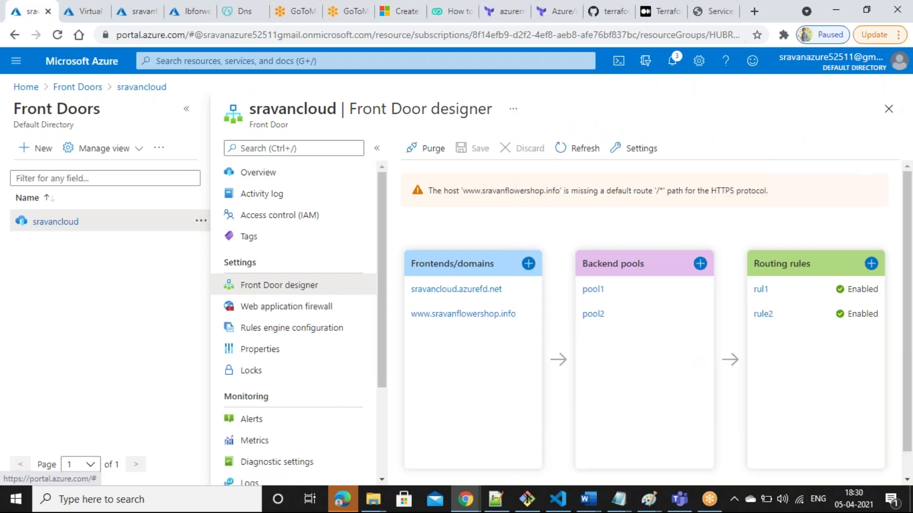
click(85, 7)
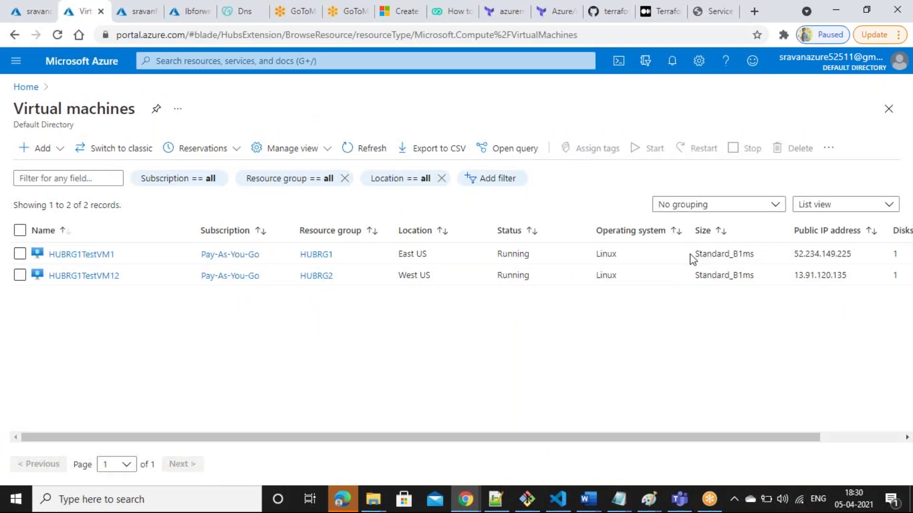
- Copy the public IP address of the lbforwestus load balancer and load 40.118.231.9 in a new browser tab
click(173, 7)
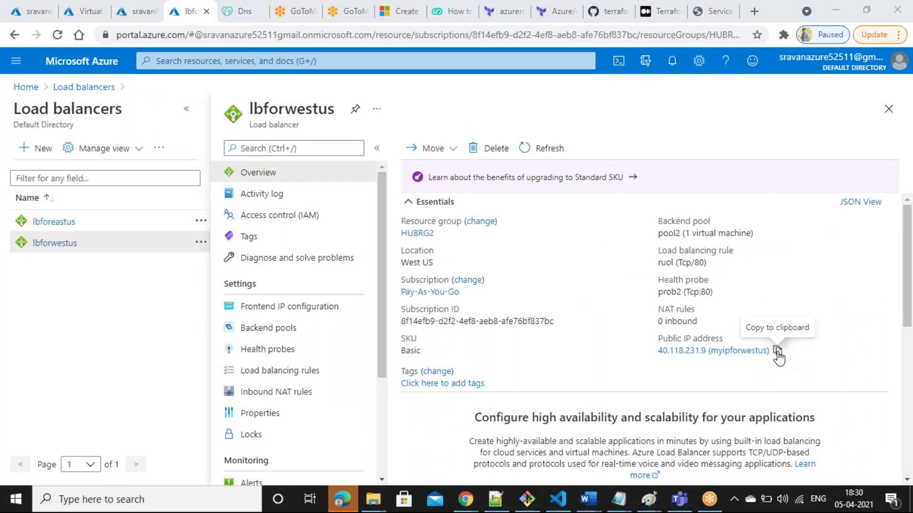
click(777, 350)
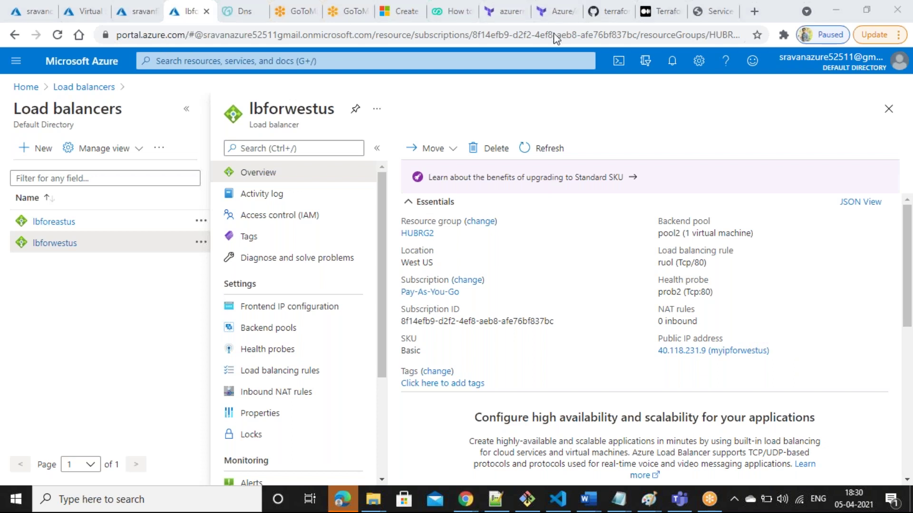
click(753, 11)
key(ctrl+v)
key(BackSpace)
key(BackSpace)
key(BackSpace)
key(BackSpace)
key(BackSpace)
key(BackSpace)
key(BackSpace)
key(BackSpace)
key(BackSpace)
key(BackSpace)
key(BackSpace)
key(BackSpace)
key(BackSpace)
key(BackSpace)
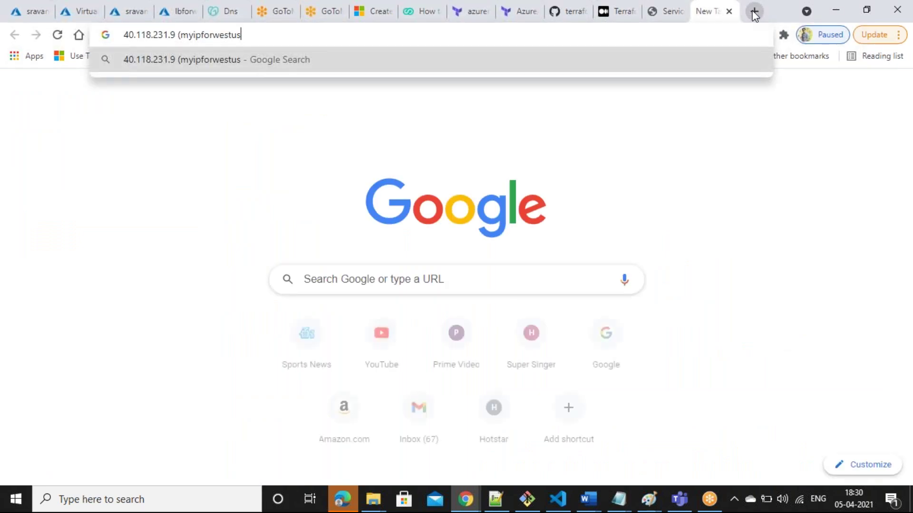
key(BackSpace)
key(BackSpace)
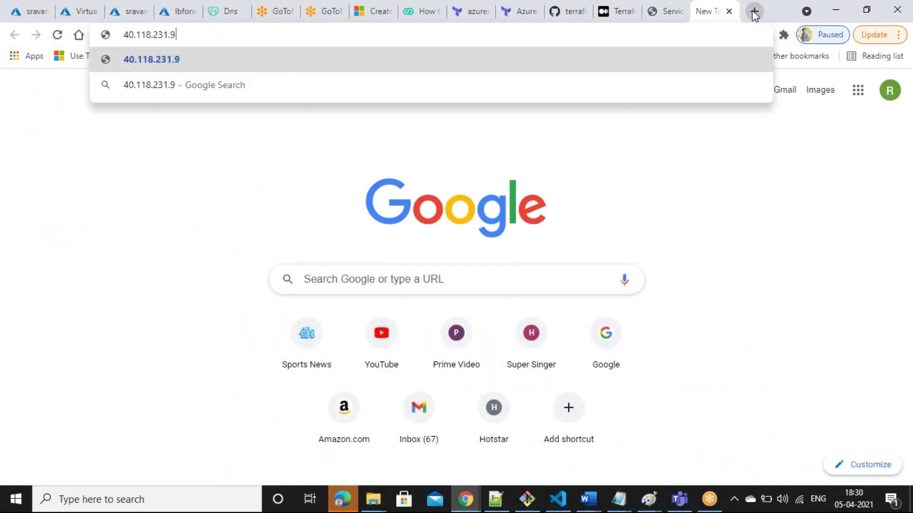
key(Return)
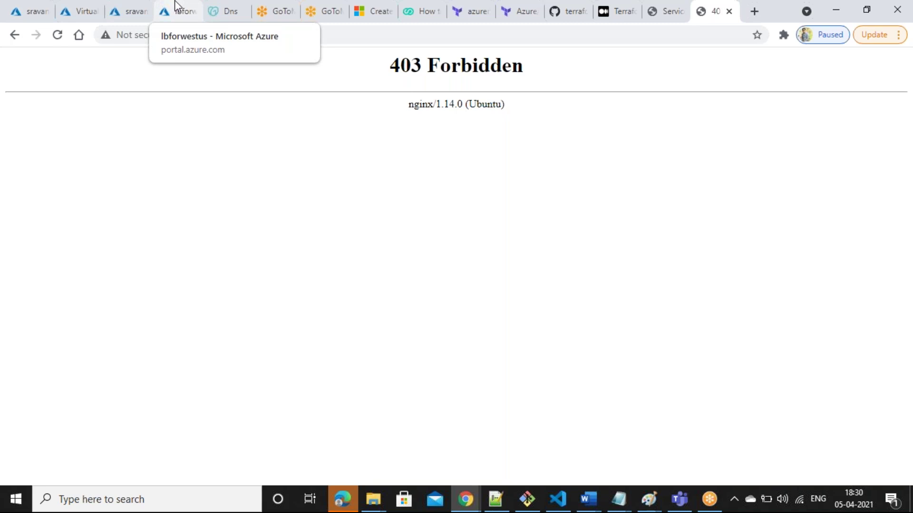
- Copy the public IP address of the lbforeastus load balancer and load 52.224.50.92 in a new browser tab
click(161, 8)
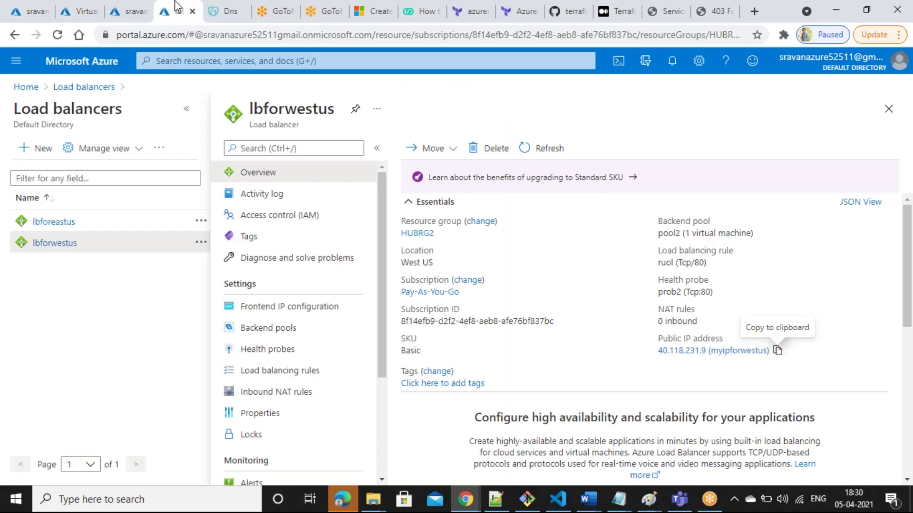
click(54, 222)
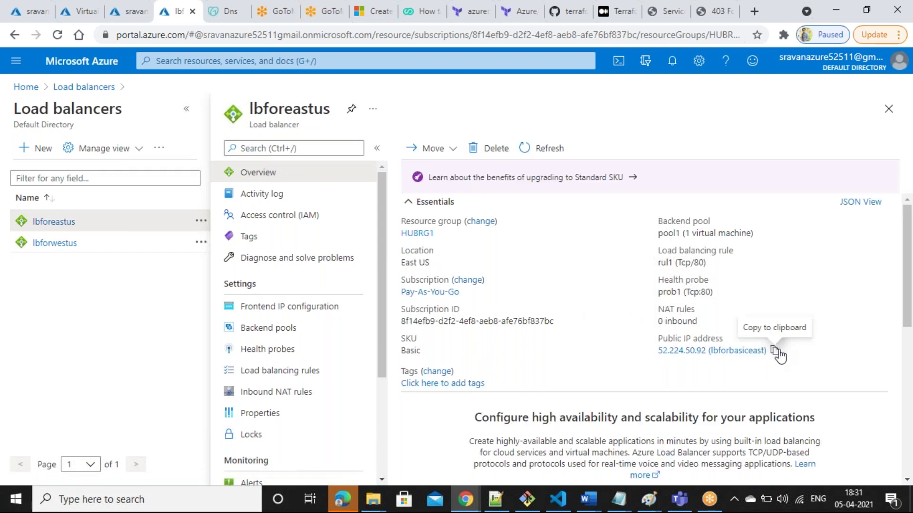
click(776, 352)
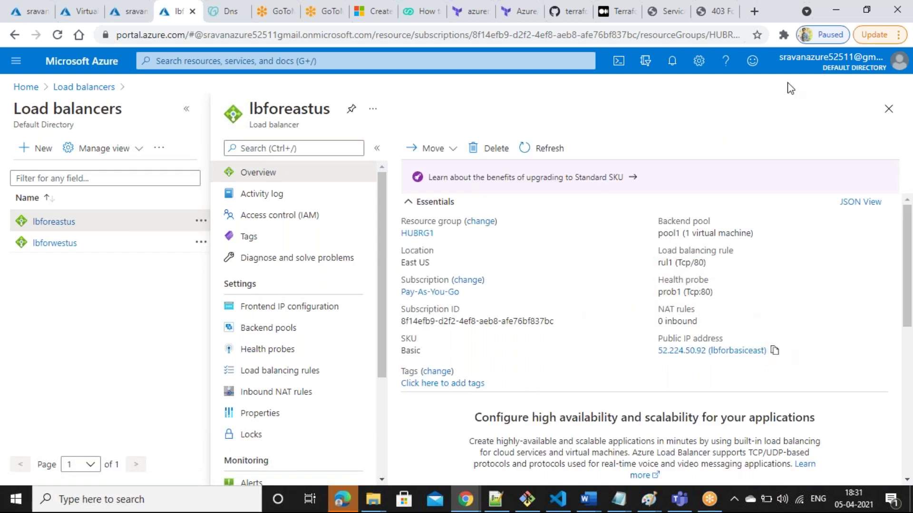
click(753, 12)
key(ctrl+v)
key(BackSpace)
key(BackSpace)
key(BackSpace)
key(BackSpace)
key(BackSpace)
key(BackSpace)
key(BackSpace)
key(BackSpace)
key(BackSpace)
key(BackSpace)
key(BackSpace)
key(BackSpace)
key(BackSpace)
key(BackSpace)
key(BackSpace)
key(BackSpace)
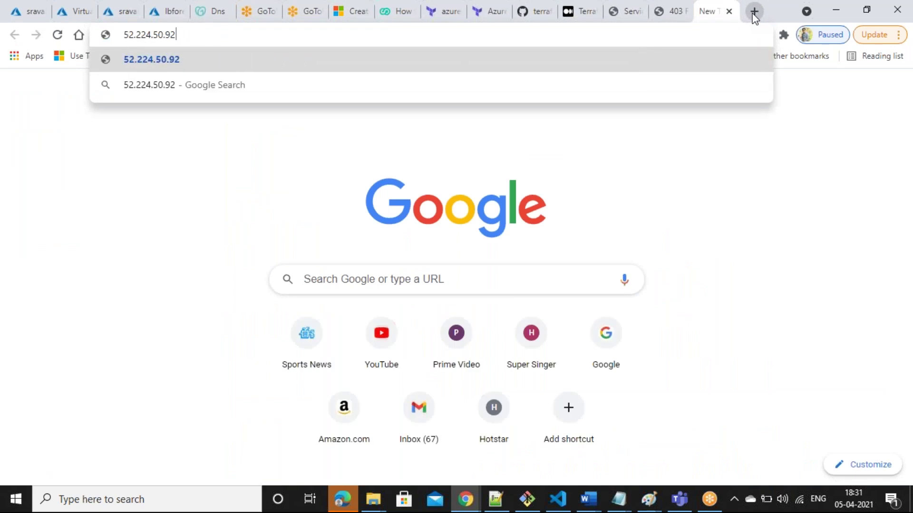
key(Return)
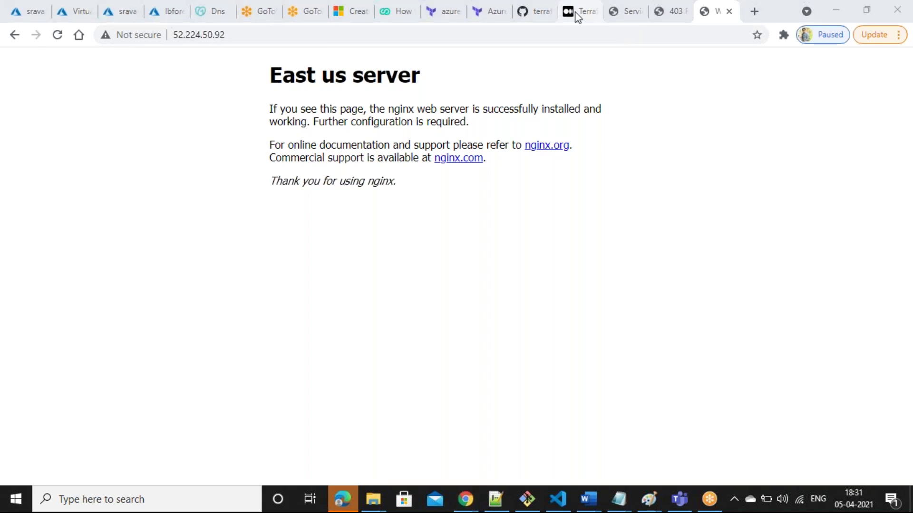
click(626, 6)
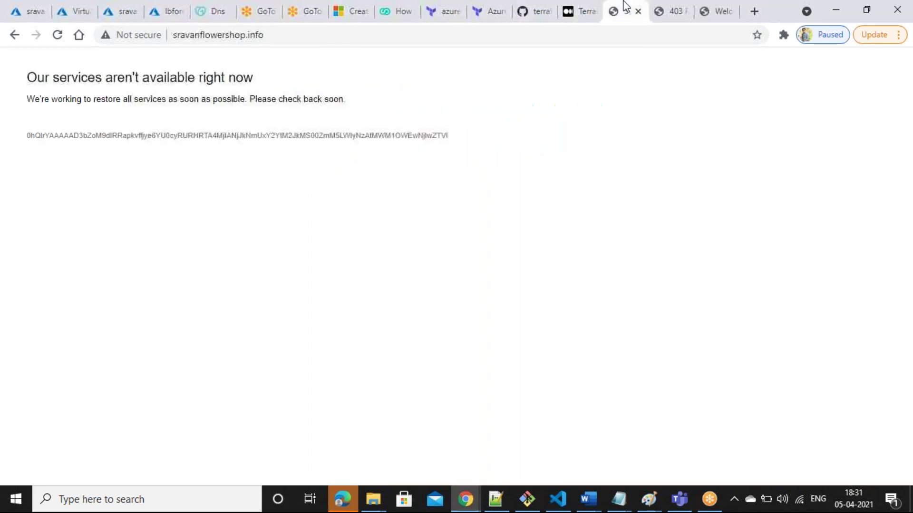
click(328, 35)
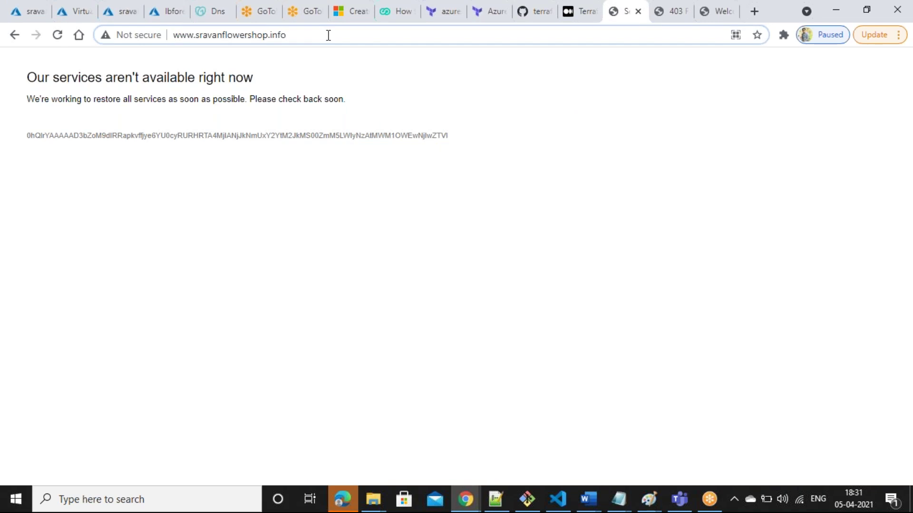
text(/movies/)
key(Return)
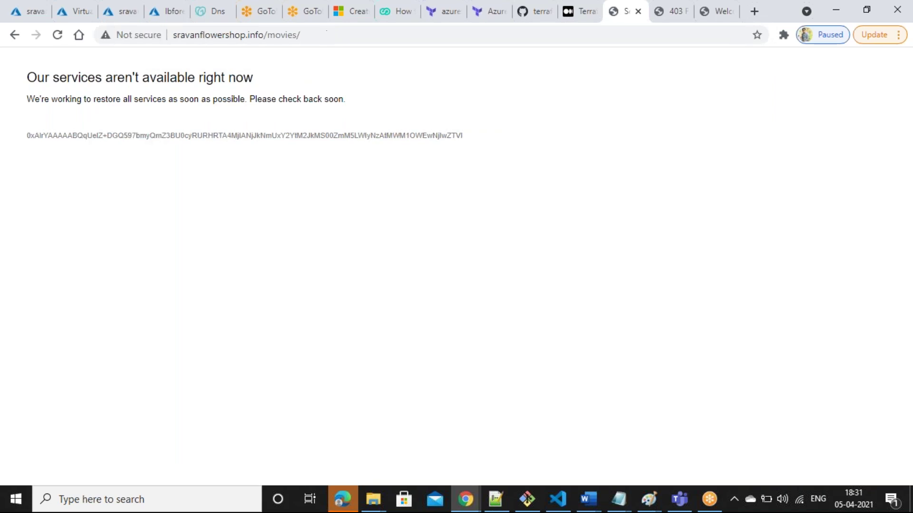
click(710, 9)
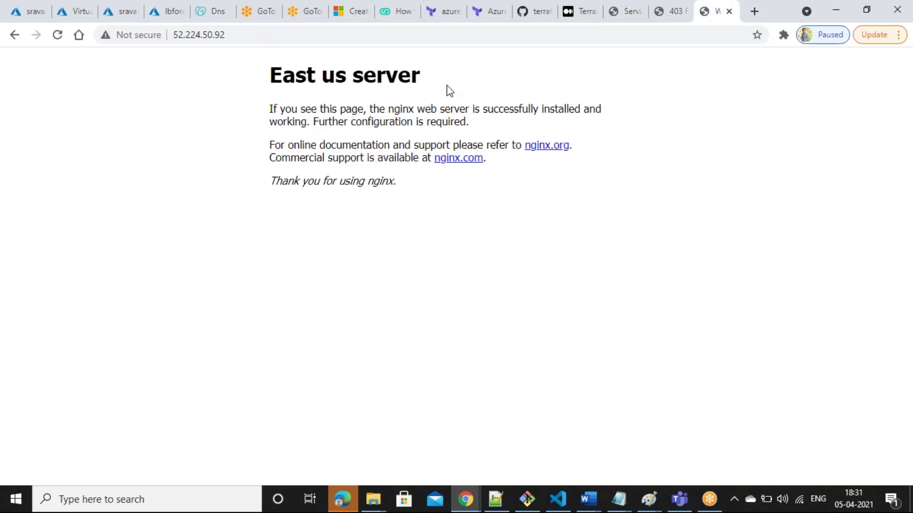
click(637, 7)
click(328, 35)
click(328, 35)
key(BackSpace)
key(BackSpace)
key(BackSpace)
key(BackSpace)
key(BackSpace)
key(BackSpace)
key(BackSpace)
key(BackSpace)
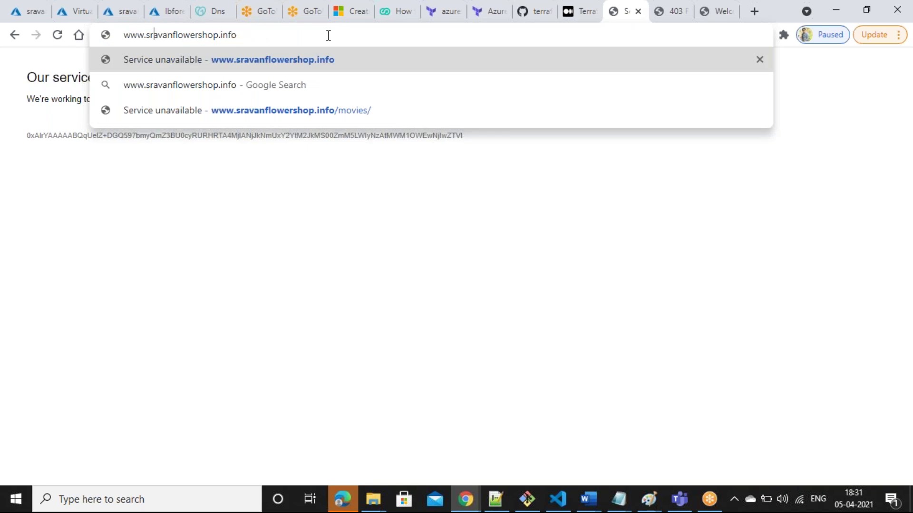
text(http://)
key(Return)
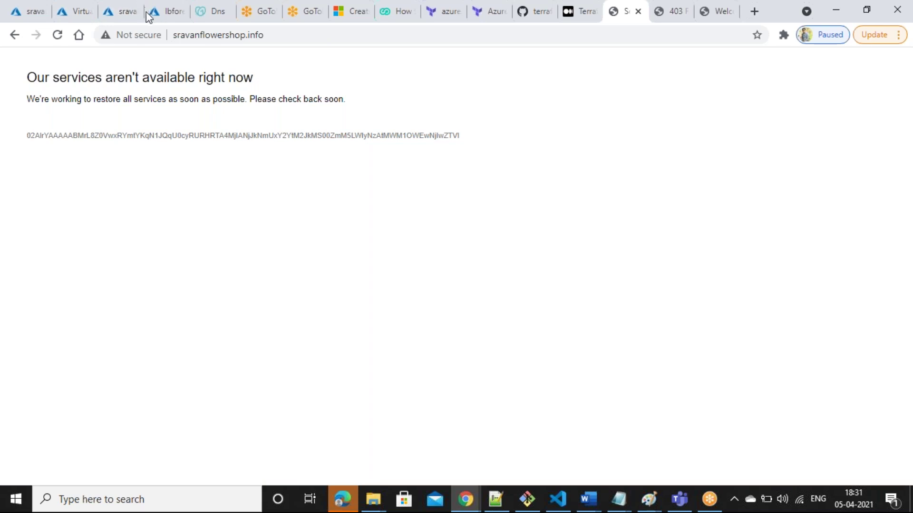
- Review routing rule rul1 in the sravancloud Front Door designer, examining its frontend domains, path patterns, backend pool and forwarding protocol
click(34, 9)
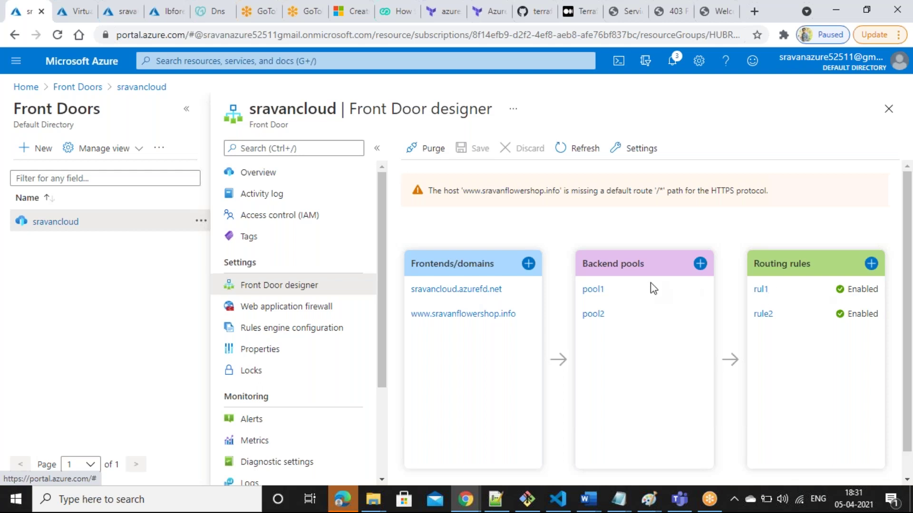
click(759, 290)
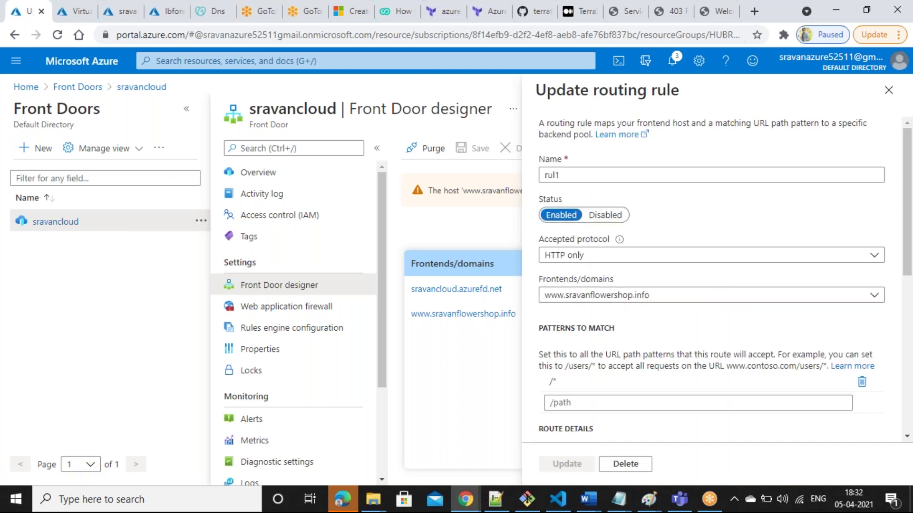
drag(909, 178, 911, 199)
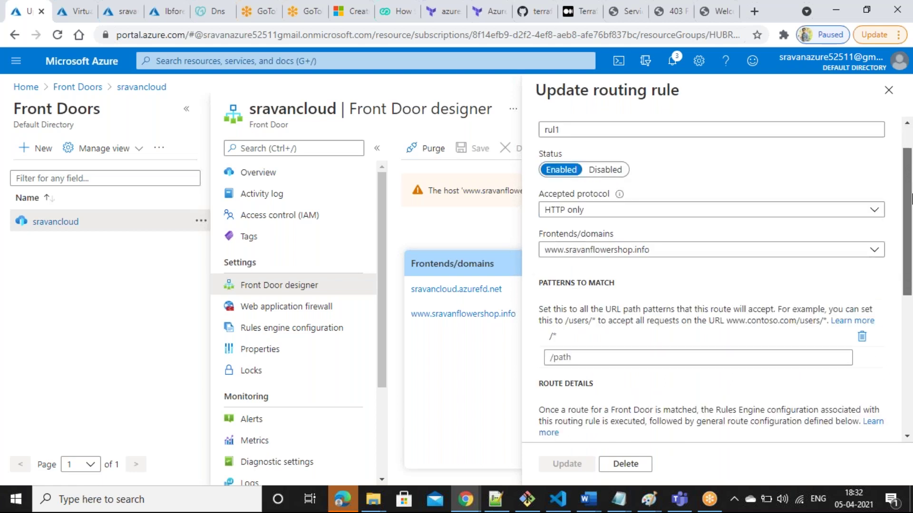
scroll(808, 204, down, 1)
click(808, 204)
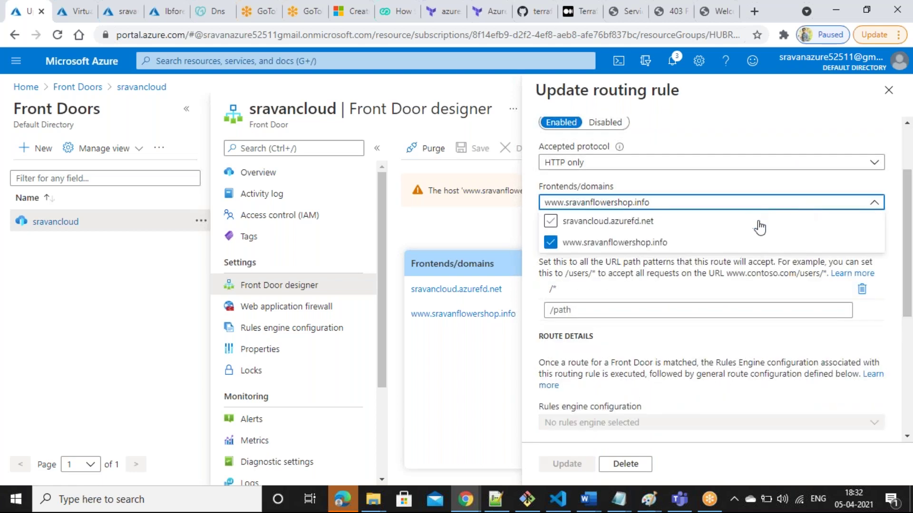
click(806, 288)
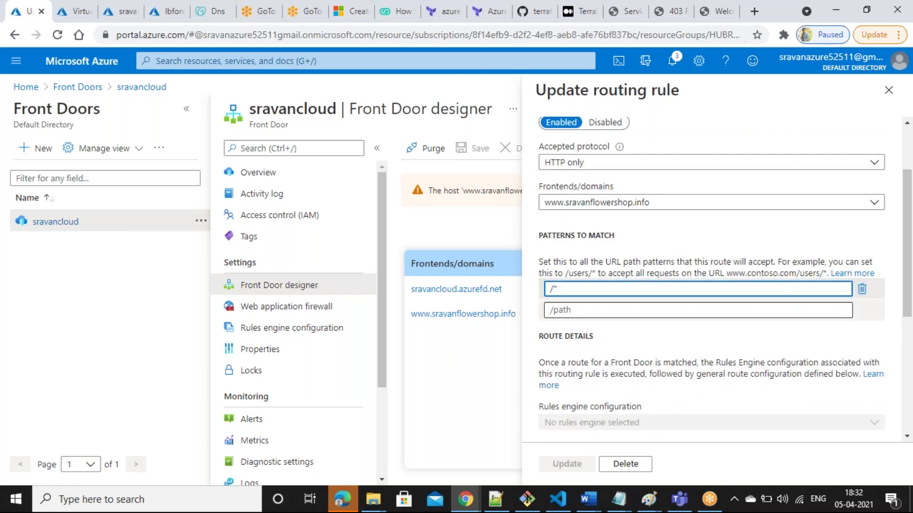
drag(909, 306, 909, 402)
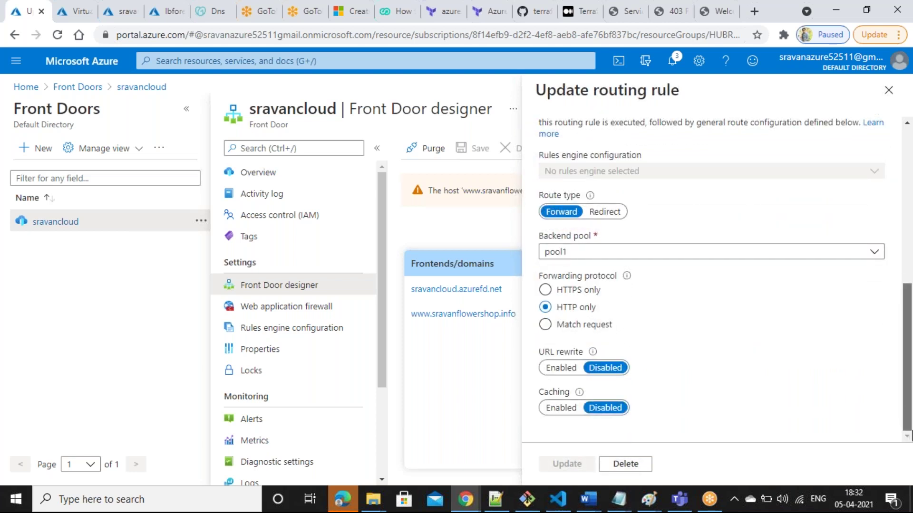
click(888, 91)
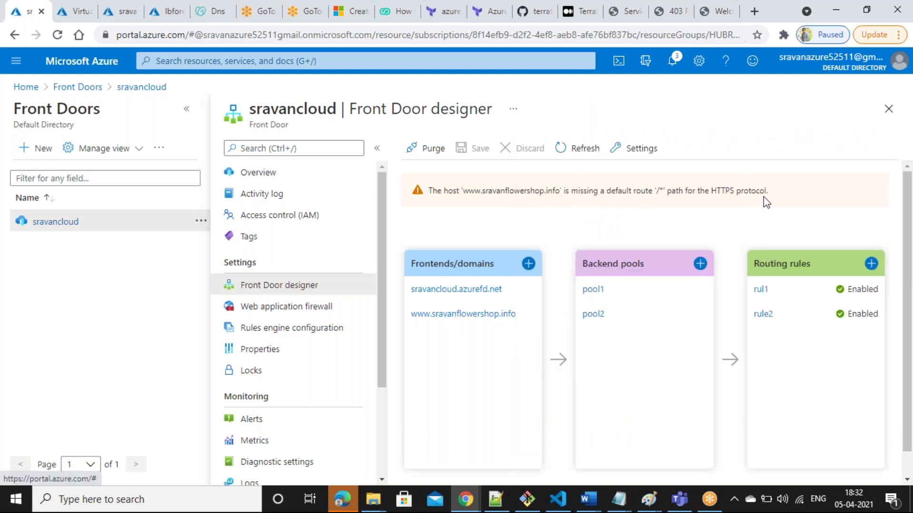
click(762, 314)
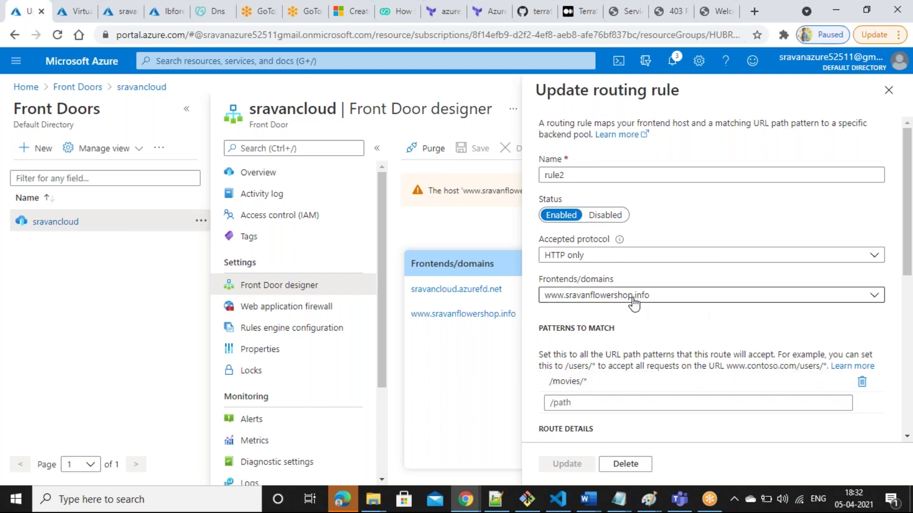
click(665, 299)
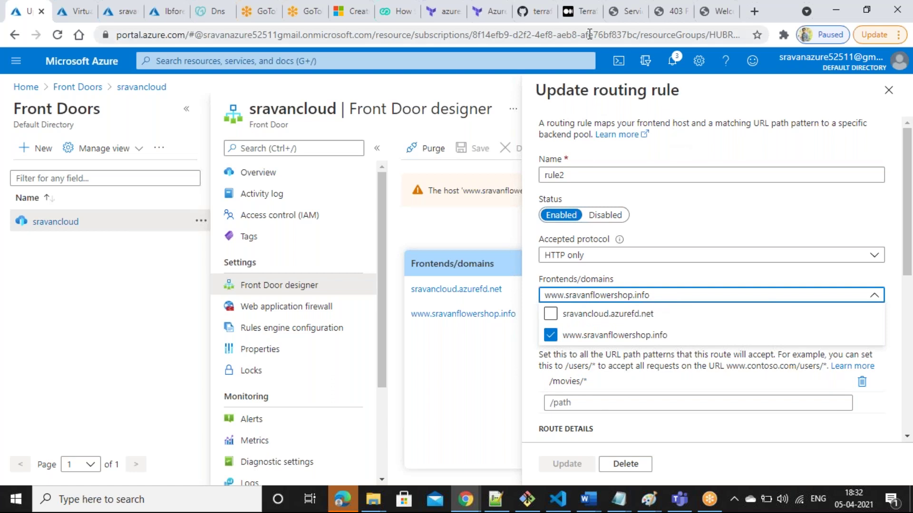
click(634, 7)
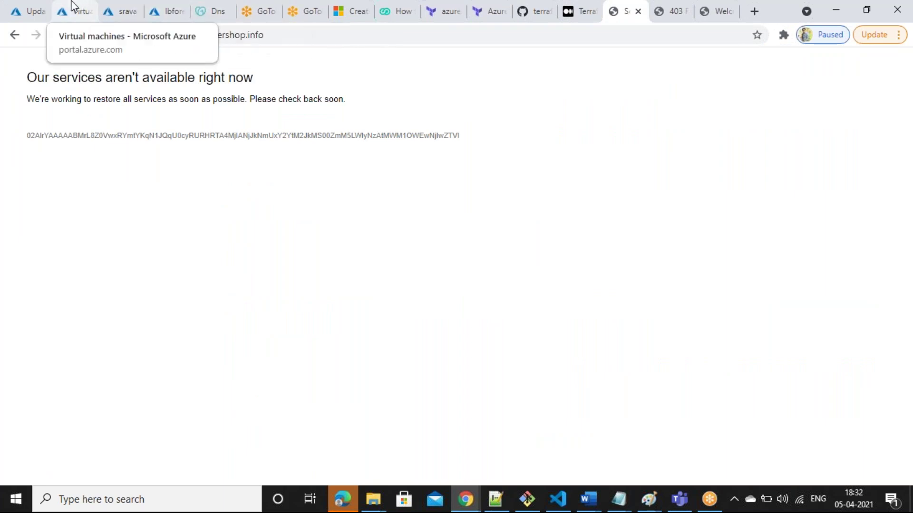
click(26, 6)
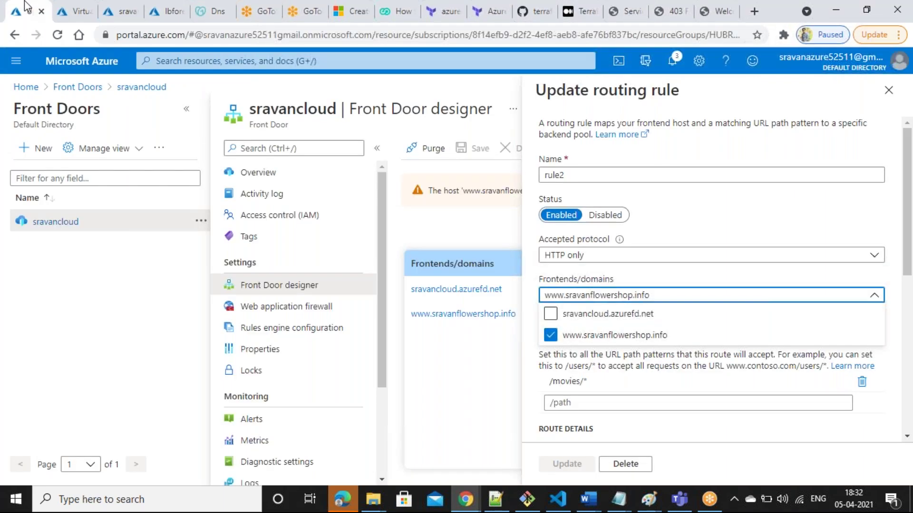
click(550, 314)
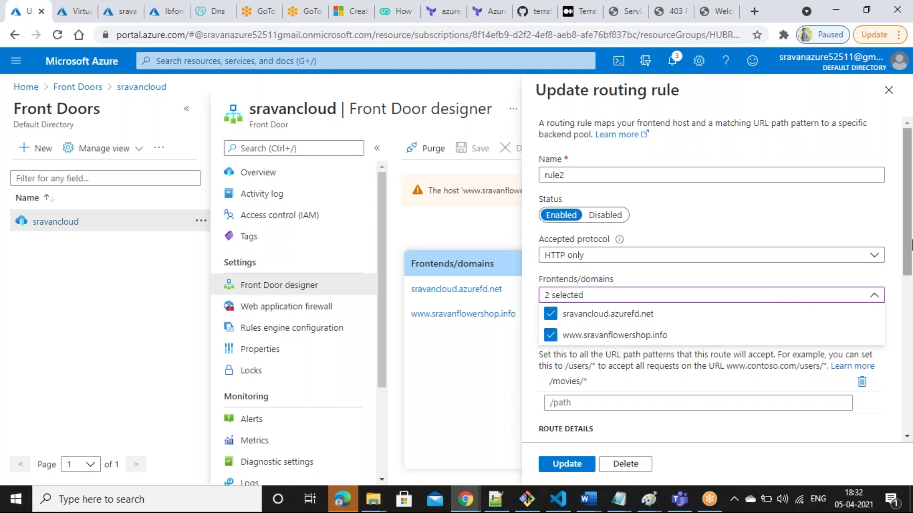
click(910, 245)
drag(911, 255, 911, 400)
click(579, 466)
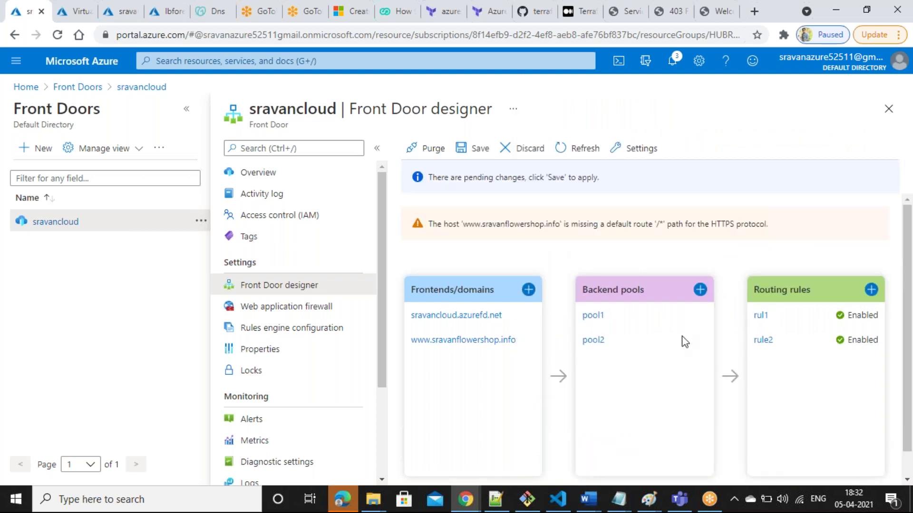
- Add the sravancloud.azurefd.net frontend to routing rule rul1 and save the pending Front Door changes
click(760, 318)
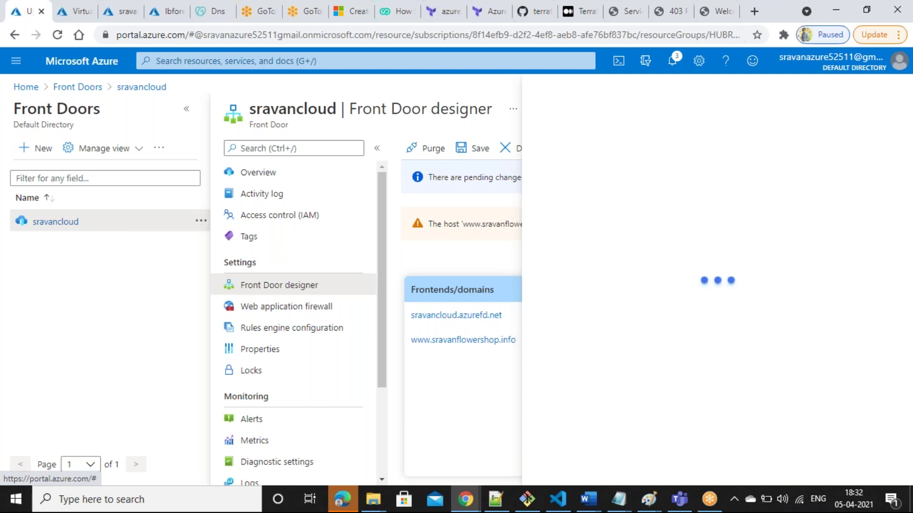
click(725, 300)
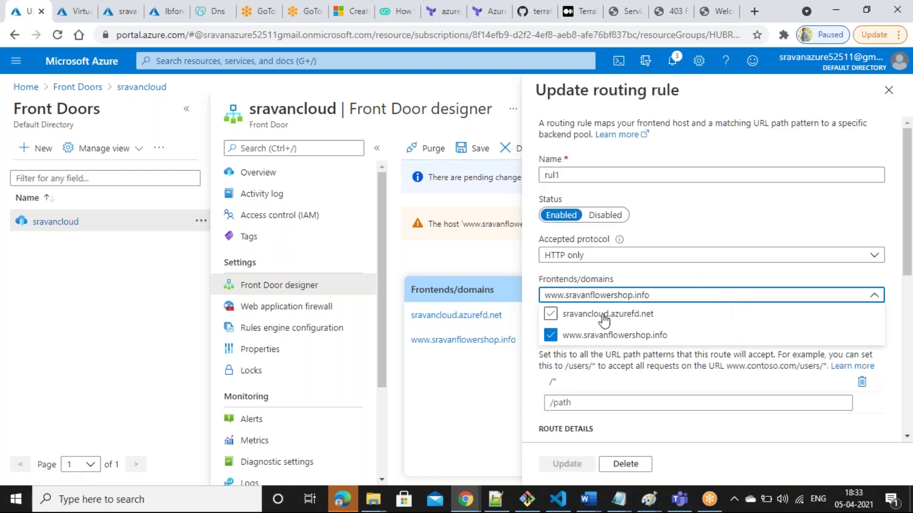
click(605, 314)
click(571, 464)
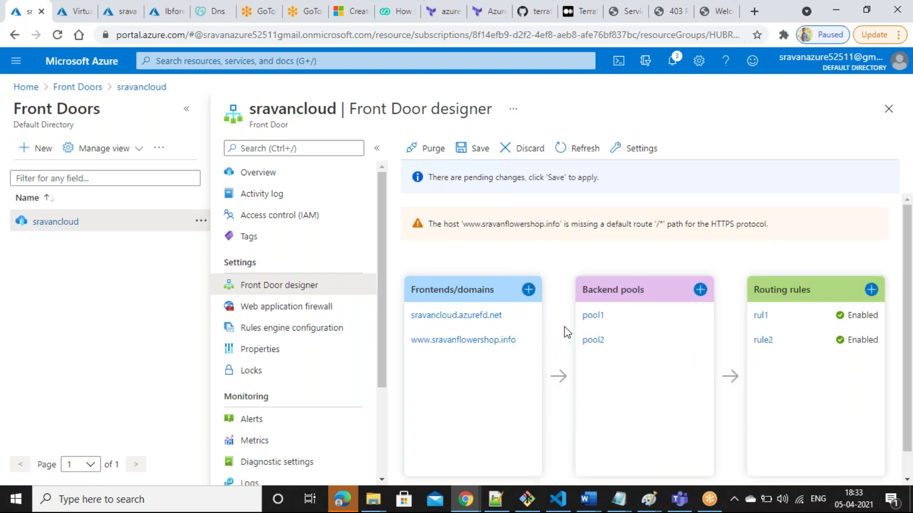
click(478, 156)
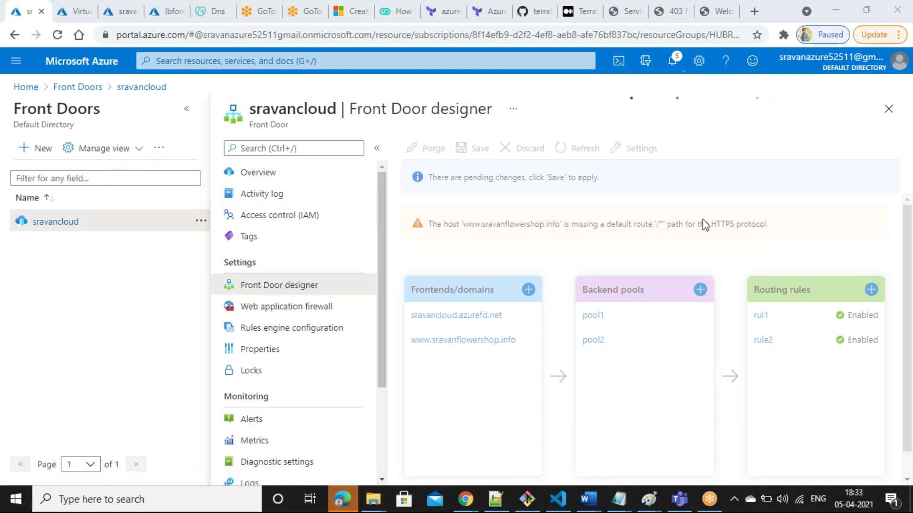
- Check the East US server page and compare the pool1 backend host with the lbforeastus load balancer's public IP address
click(714, 10)
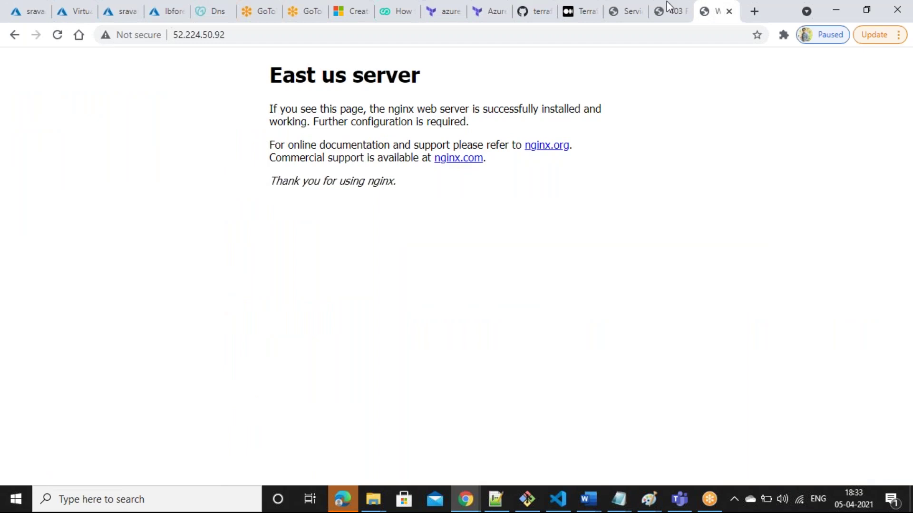
click(24, 4)
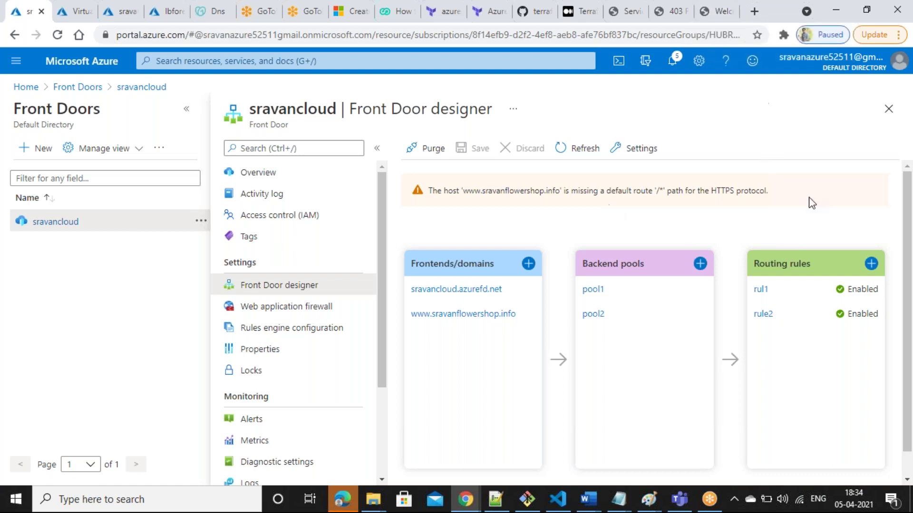
click(589, 290)
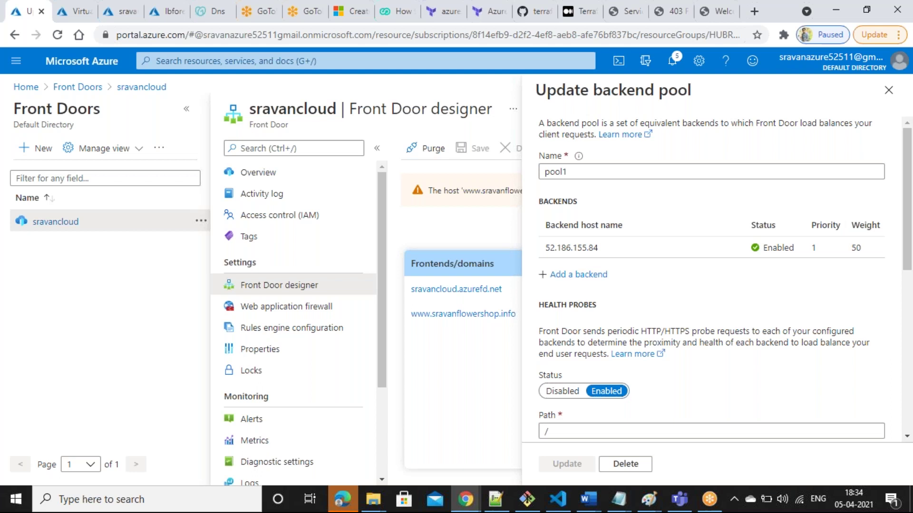
key(ctrl+Tab)
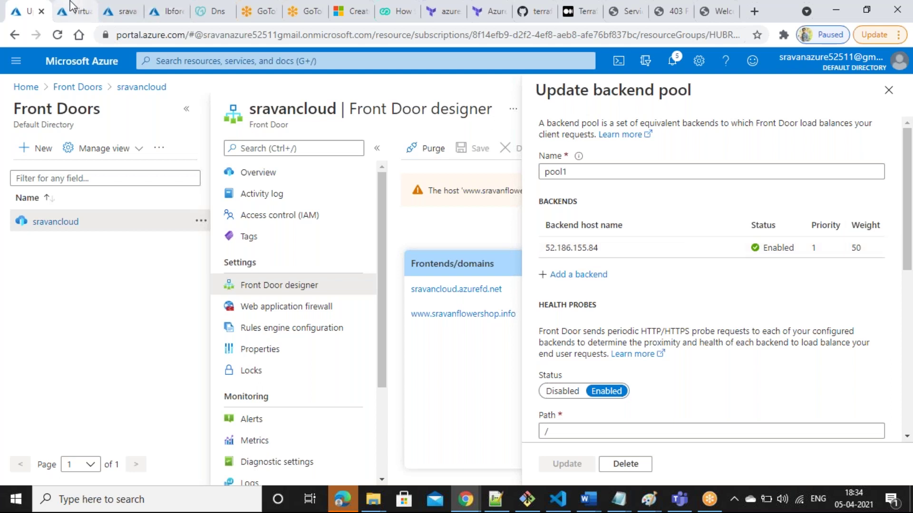
click(182, 6)
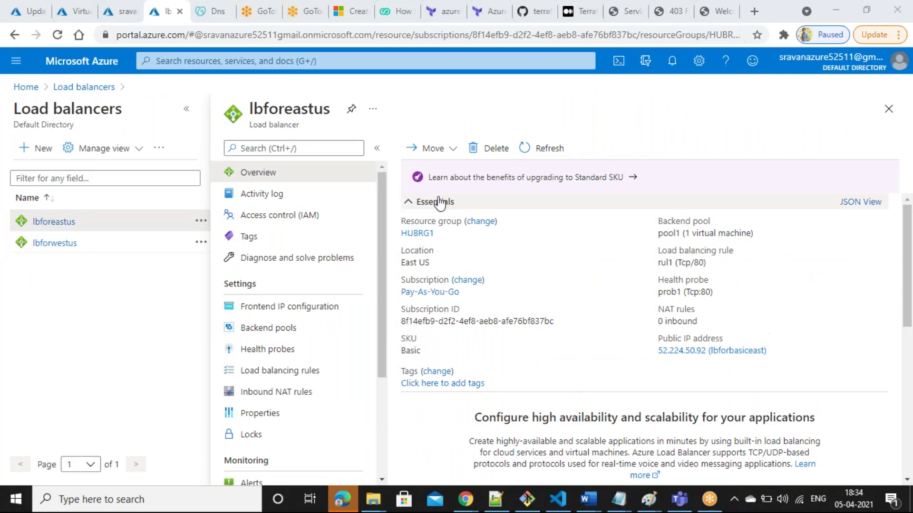
click(18, 4)
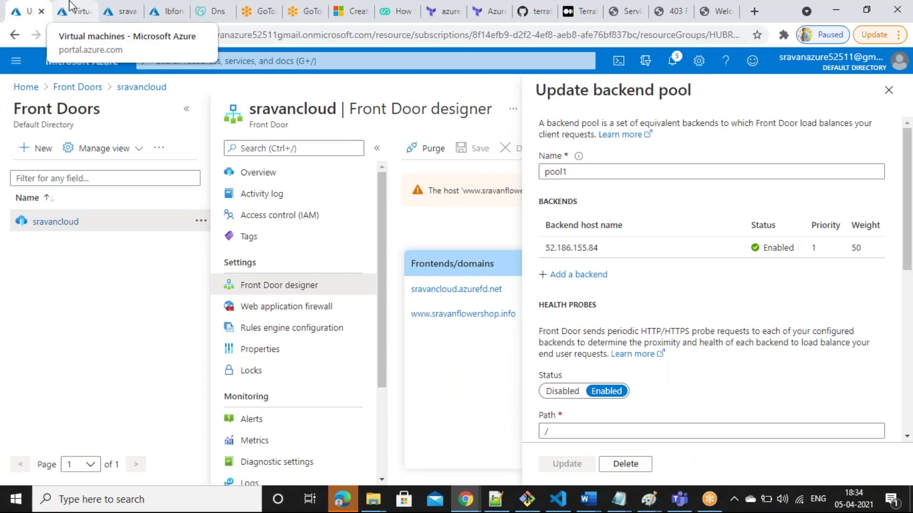
click(179, 2)
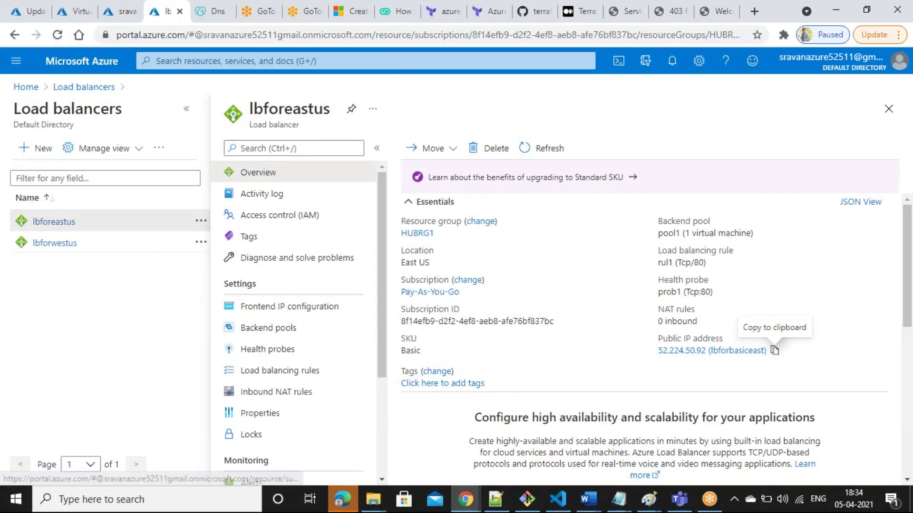
- Copy the lbforeastus public IP address, set the pool1 backend host name to 52.224.50.92, and update the backend and pool
click(776, 356)
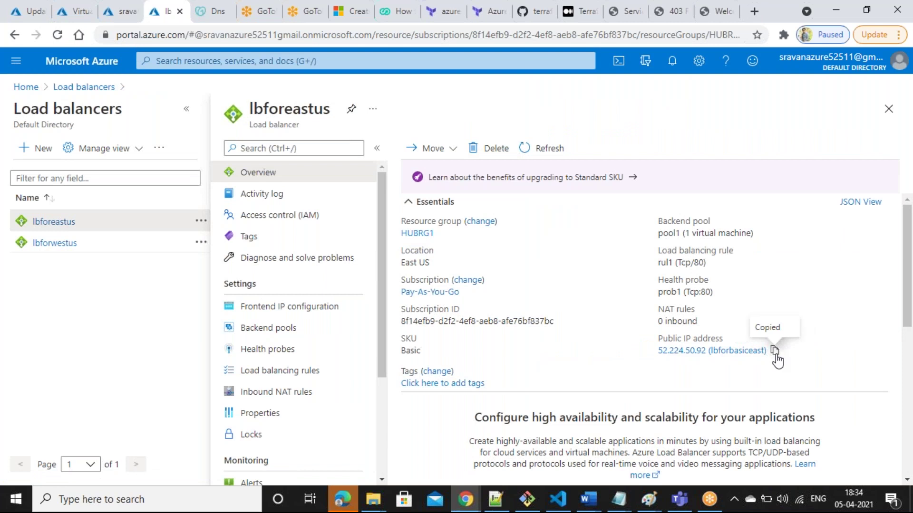
click(21, 6)
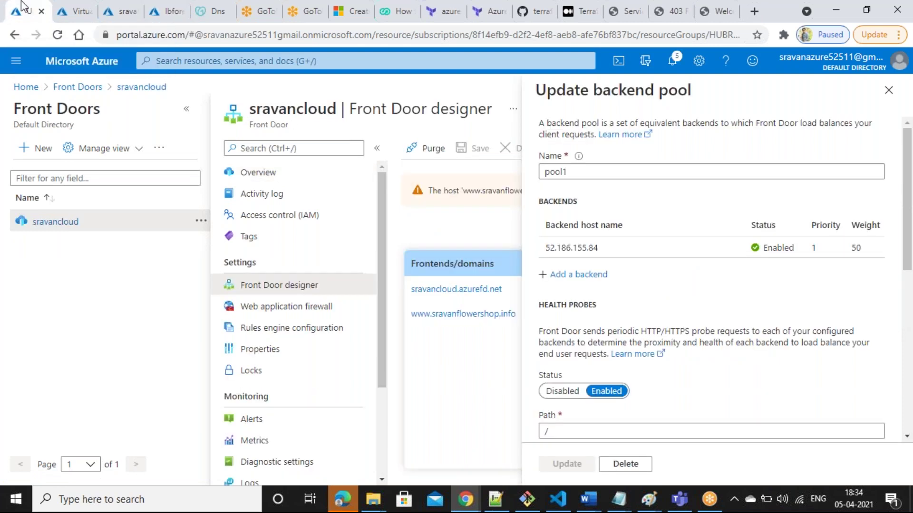
click(614, 251)
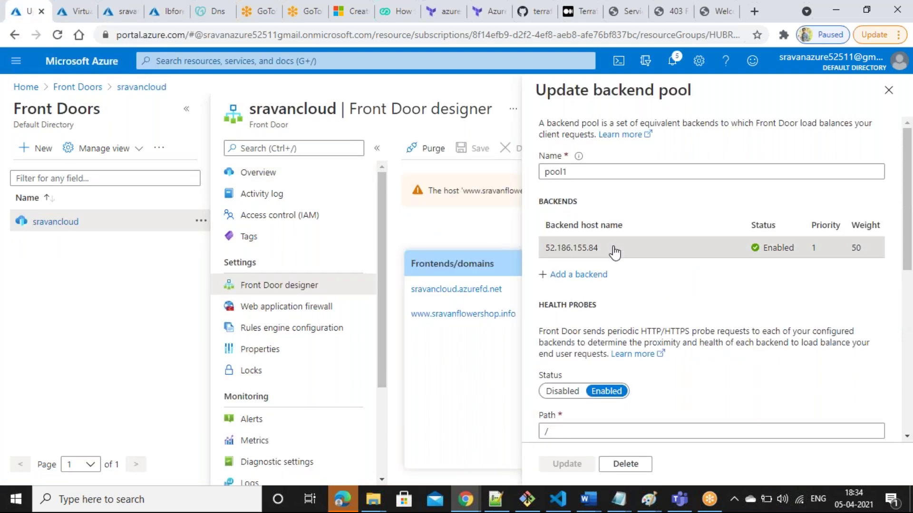
drag(627, 253, 494, 259)
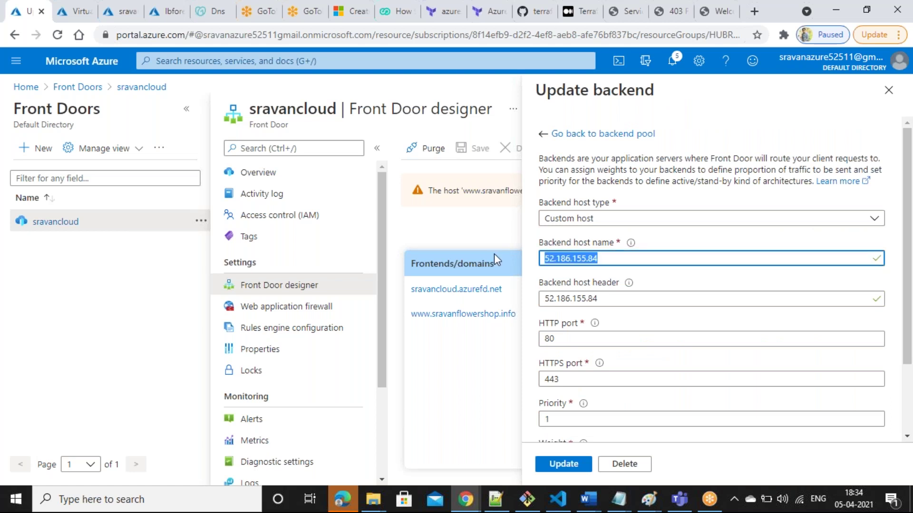
key(ctrl+v)
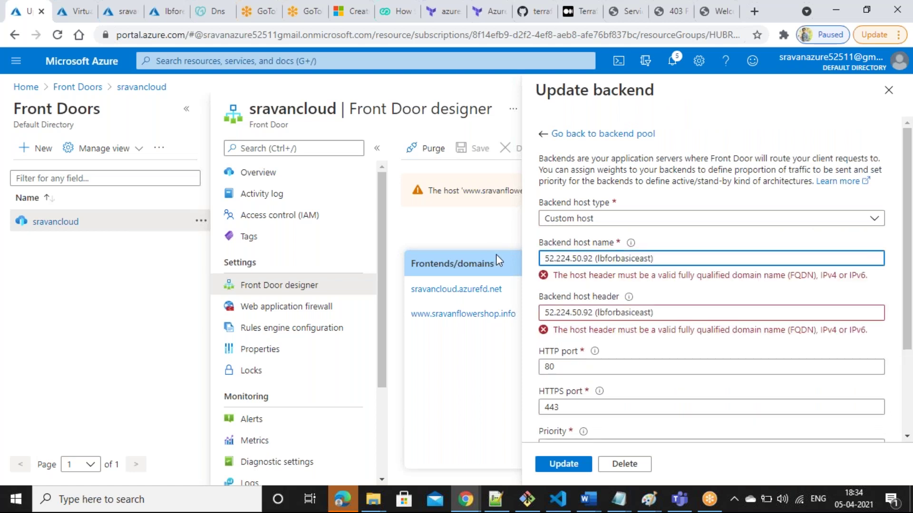
key(BackSpace)
key(BackSpace)
key(BackSpace)
key(BackSpace)
key(BackSpace)
key(BackSpace)
key(BackSpace)
key(BackSpace)
key(BackSpace)
key(BackSpace)
key(BackSpace)
key(BackSpace)
key(BackSpace)
key(BackSpace)
key(BackSpace)
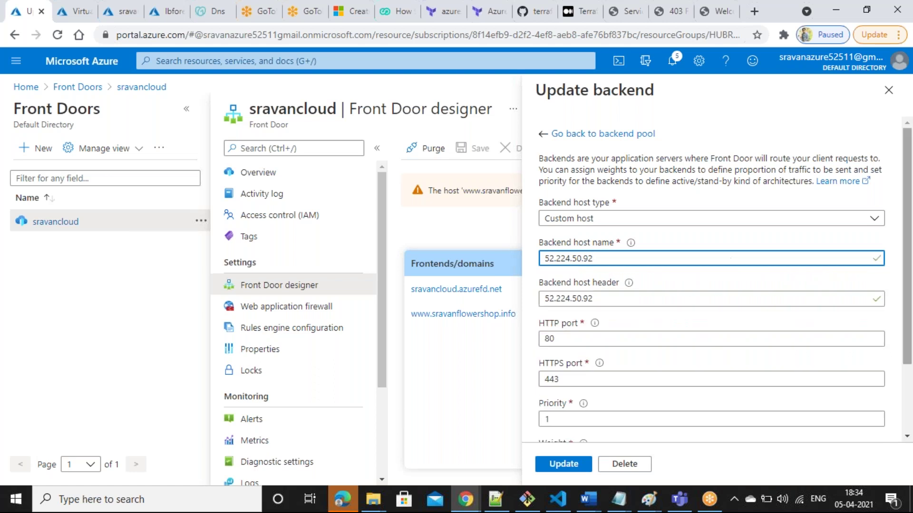
scroll(909, 222, down, 3)
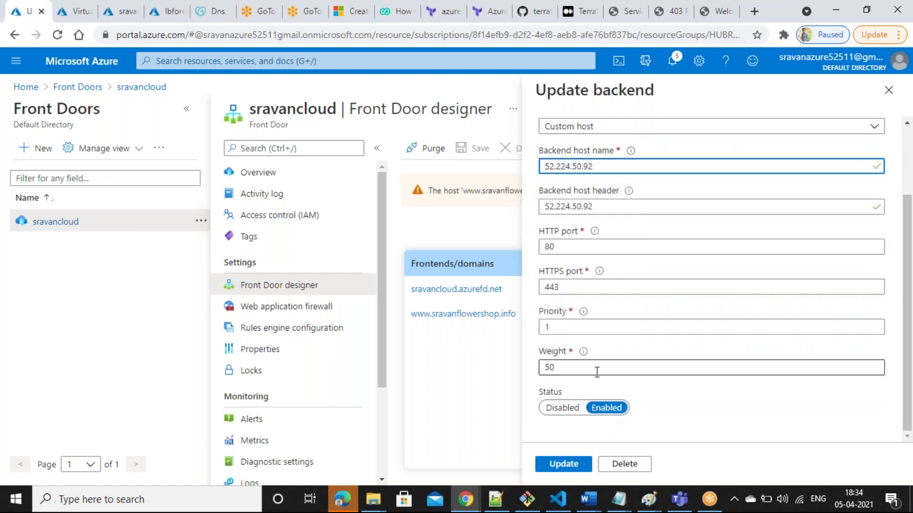
click(557, 468)
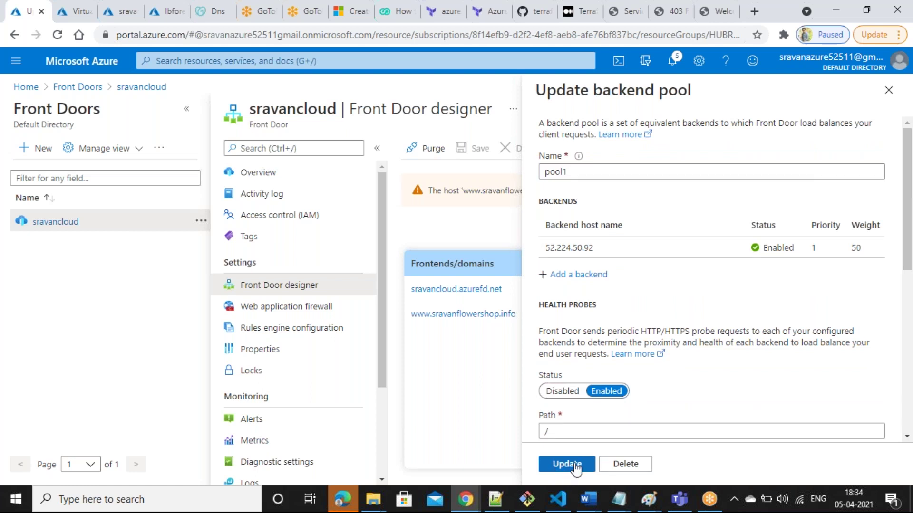
click(576, 462)
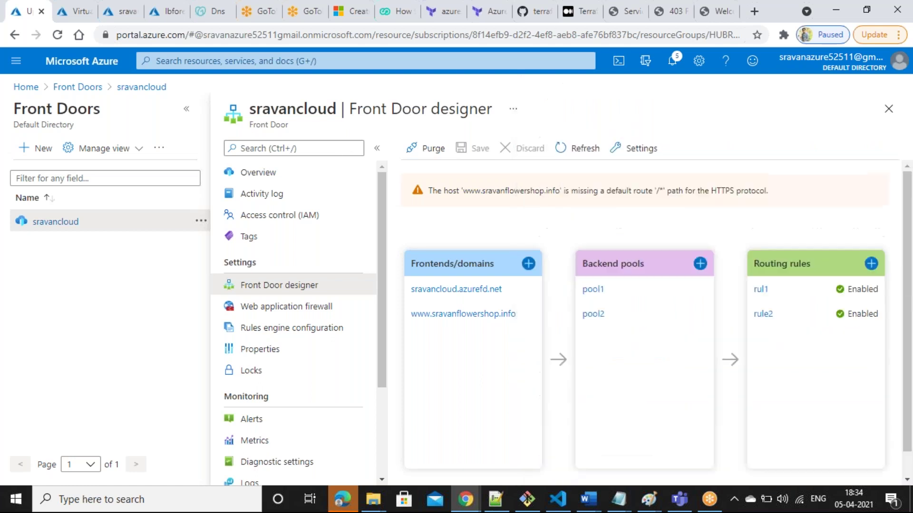
- Copy the public IP address of the lbforwestus load balancer
click(151, 12)
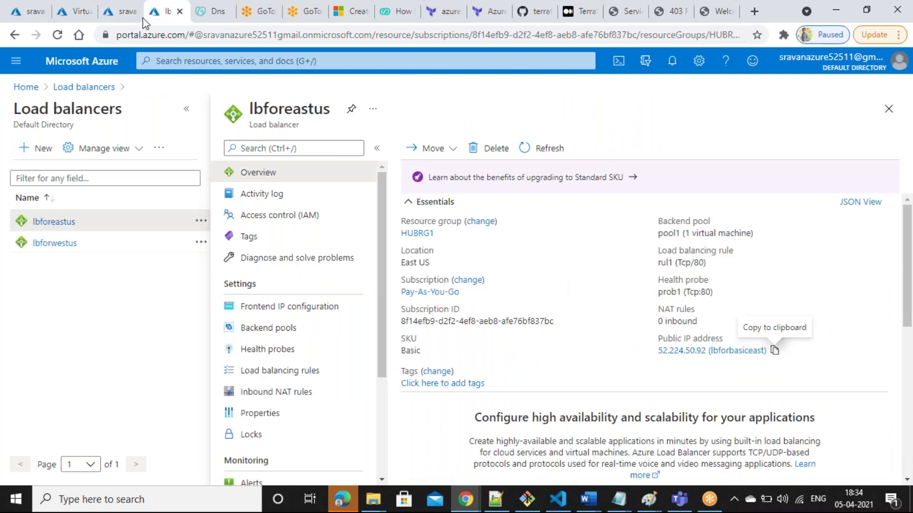
click(54, 244)
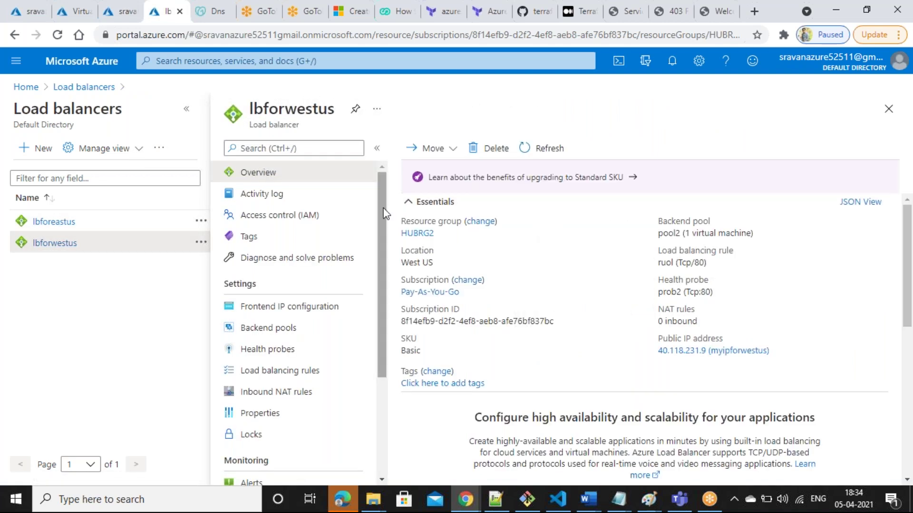
click(778, 353)
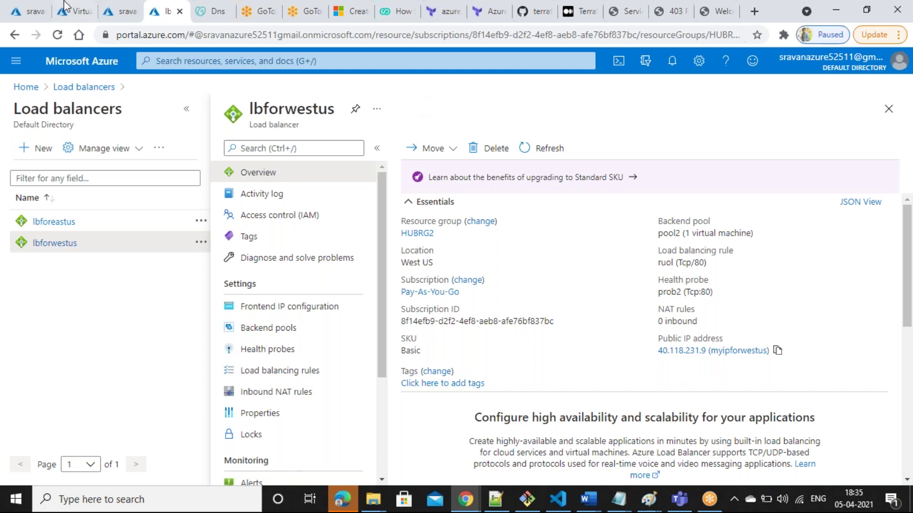
- In the Front Door designer, set the pool2 backend host name to 40.118.231.9 without the resource name suffix
click(29, 11)
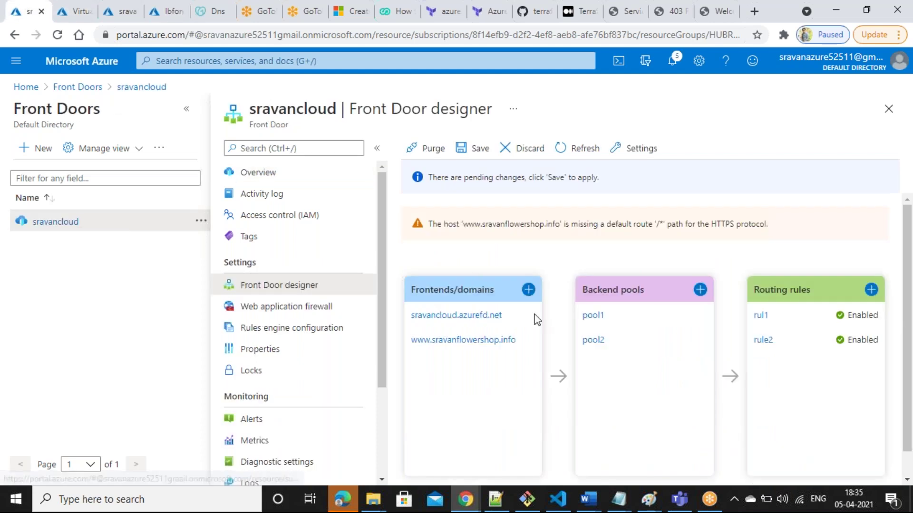
click(589, 341)
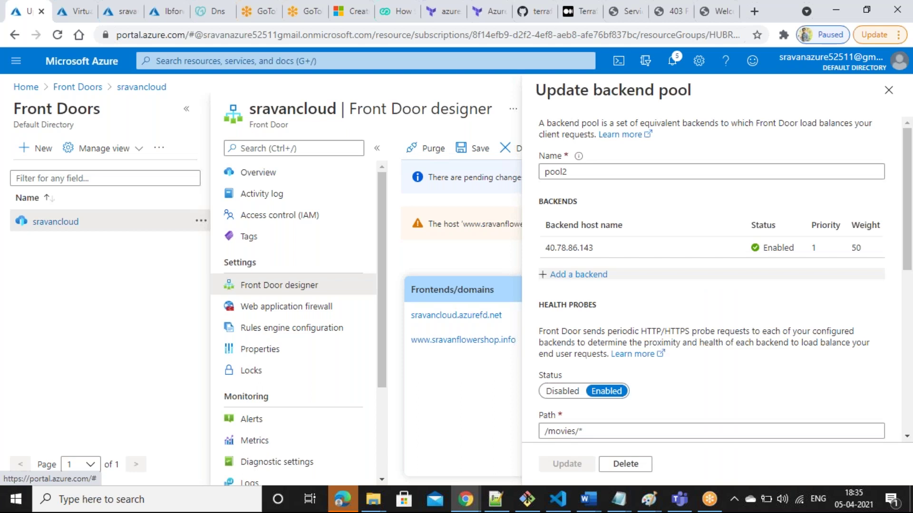
click(587, 247)
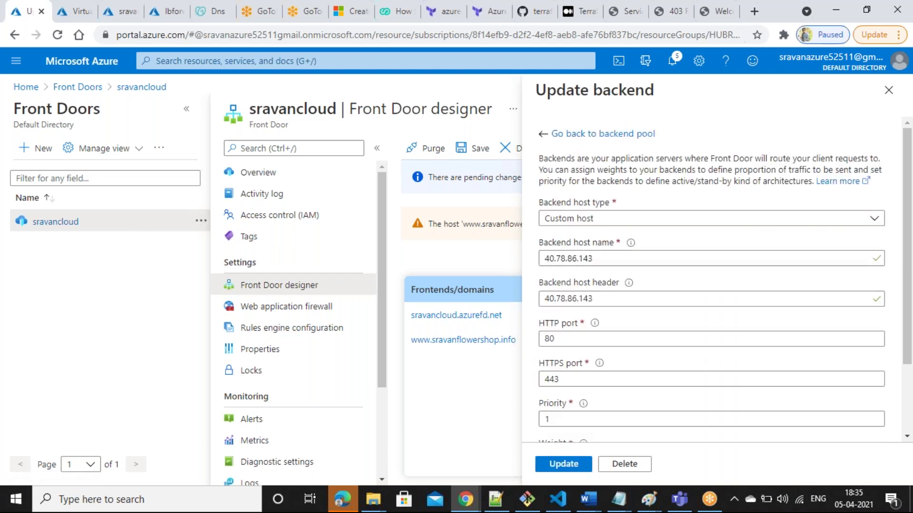
drag(596, 258, 511, 255)
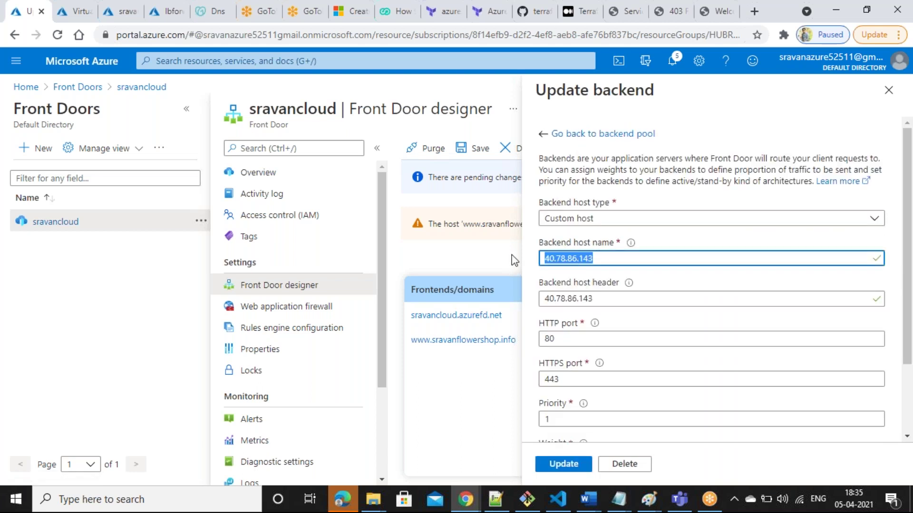
key(ctrl+v)
key(BackSpace)
key(BackSpace)
key(BackSpace)
key(BackSpace)
key(BackSpace)
key(BackSpace)
key(BackSpace)
key(BackSpace)
key(BackSpace)
key(BackSpace)
key(BackSpace)
key(BackSpace)
key(BackSpace)
key(BackSpace)
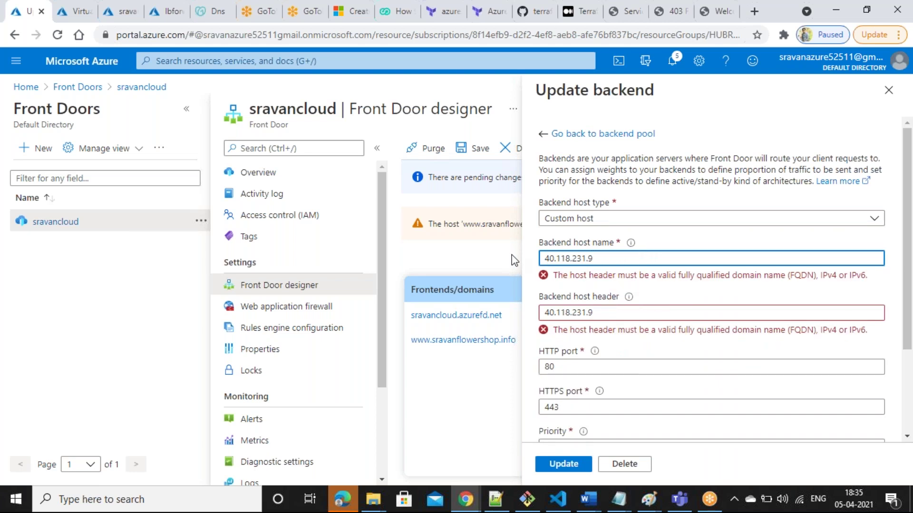
- Set the pool2 backend host header to 40.118.231.9, then update the backend and the pool
double_click(612, 296)
key(ctrl+v)
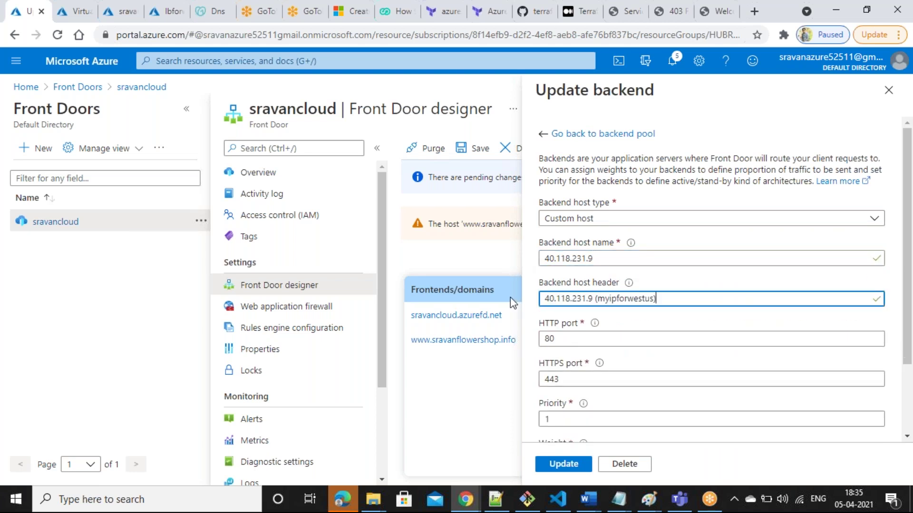
key(BackSpace)
key(BackSpace)
key(BackSpace)
key(BackSpace)
key(BackSpace)
key(BackSpace)
key(BackSpace)
key(BackSpace)
key(BackSpace)
key(BackSpace)
key(BackSpace)
key(BackSpace)
key(BackSpace)
key(BackSpace)
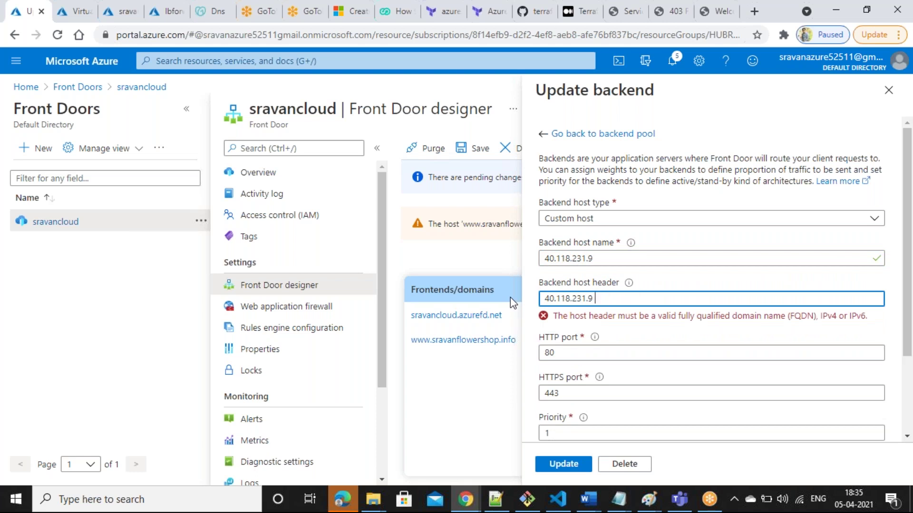
scroll(910, 250, down, 2)
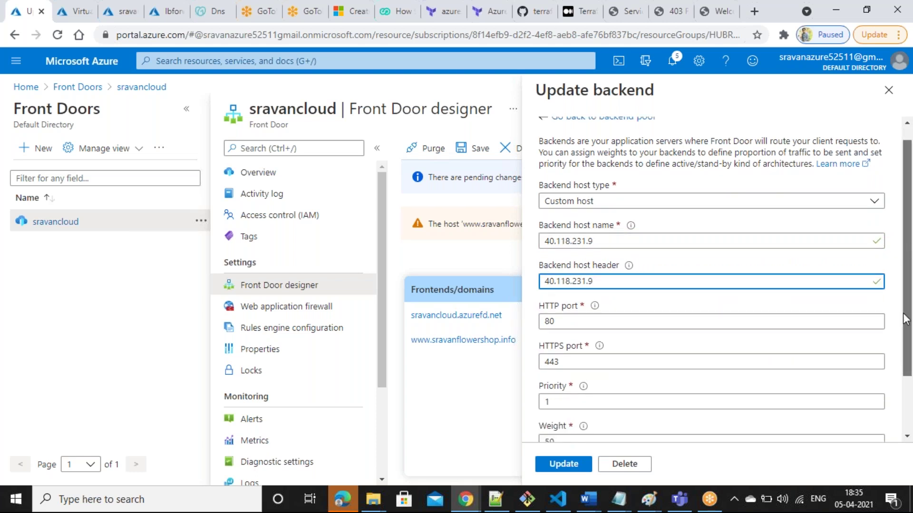
click(563, 465)
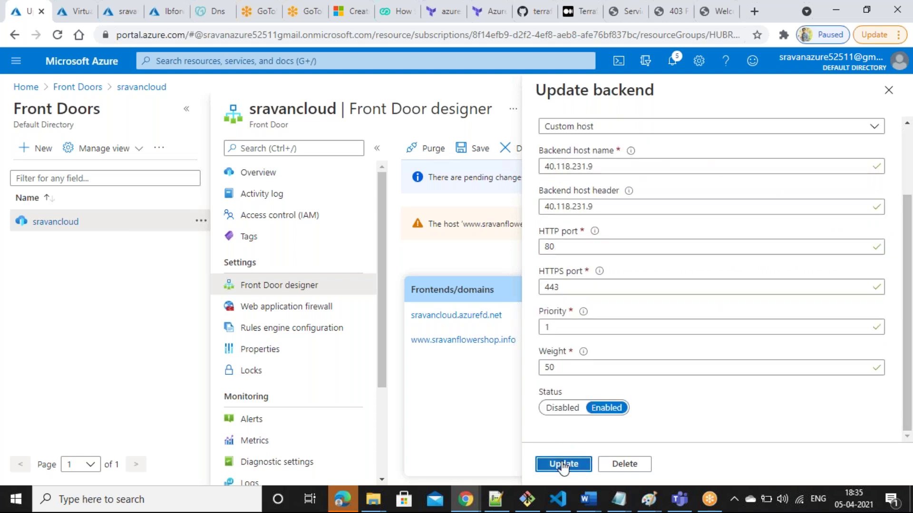
click(563, 464)
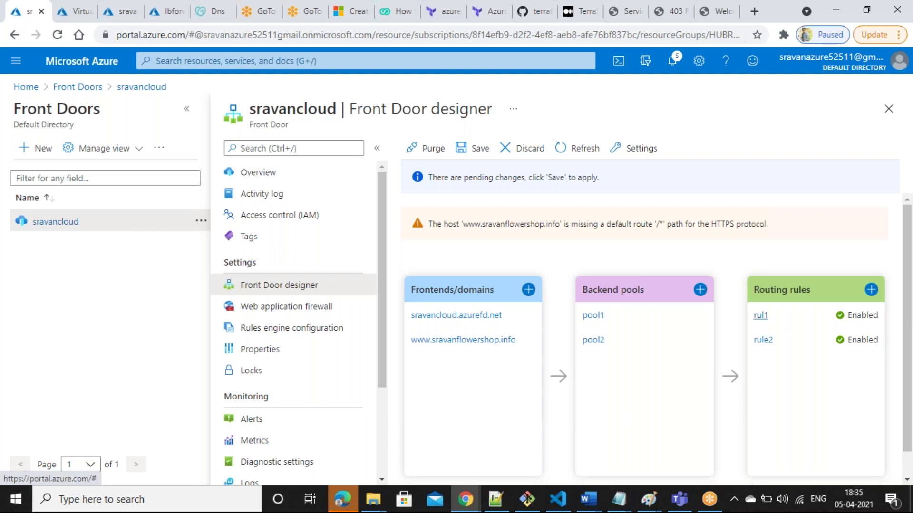
- Review the settings of routing rule rul1, close it unchanged, and save the pending Front Door changes
click(761, 315)
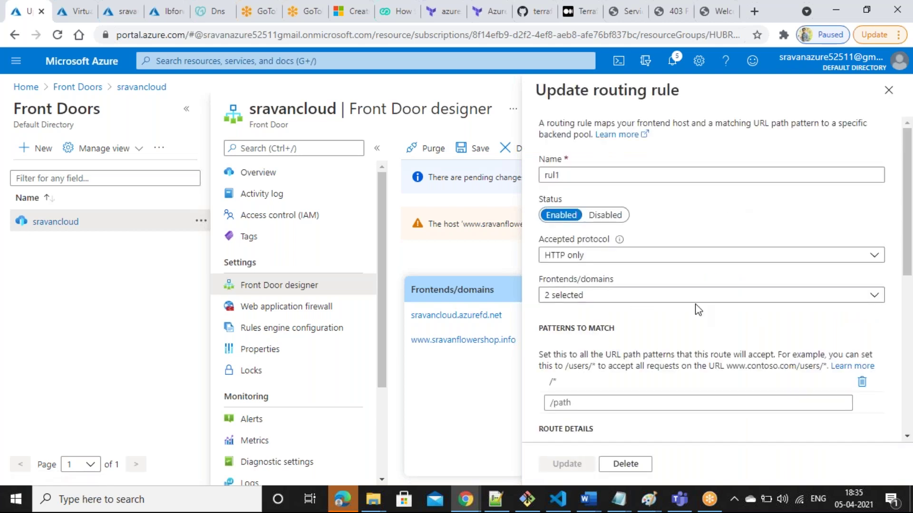
drag(907, 238, 907, 204)
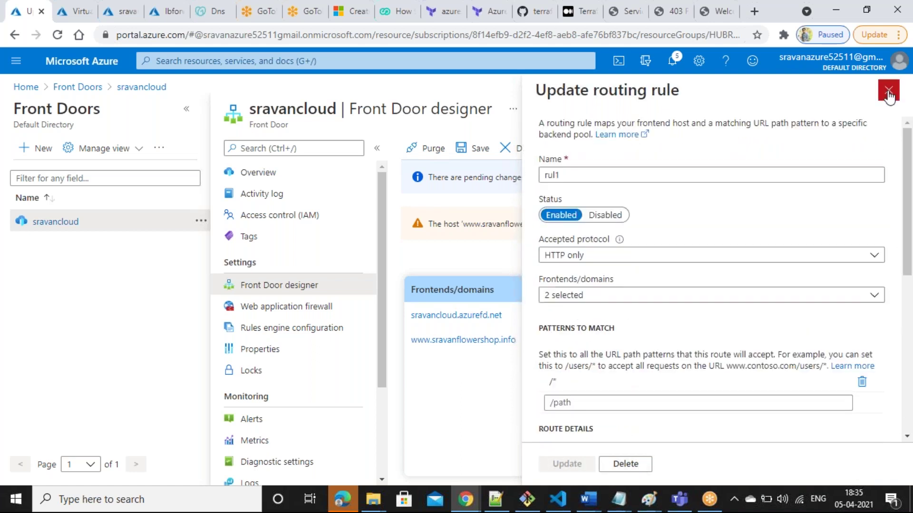
key(Escape)
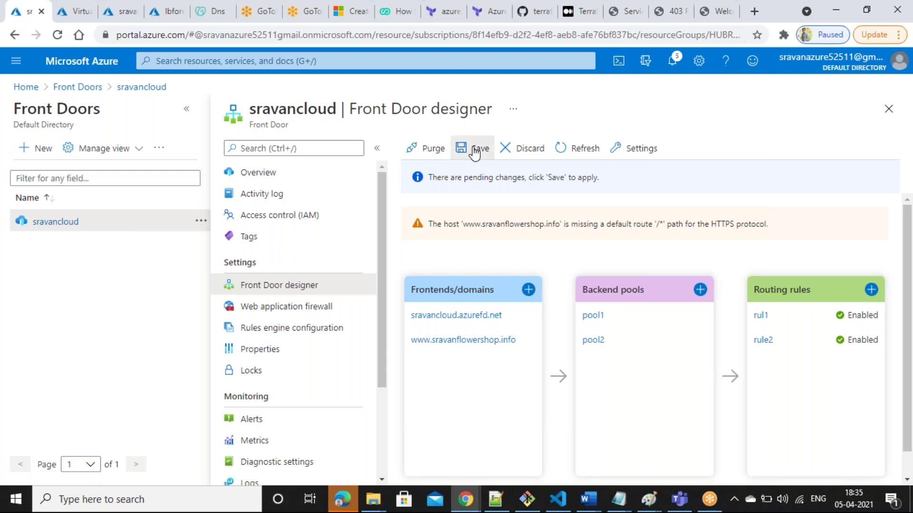
click(474, 153)
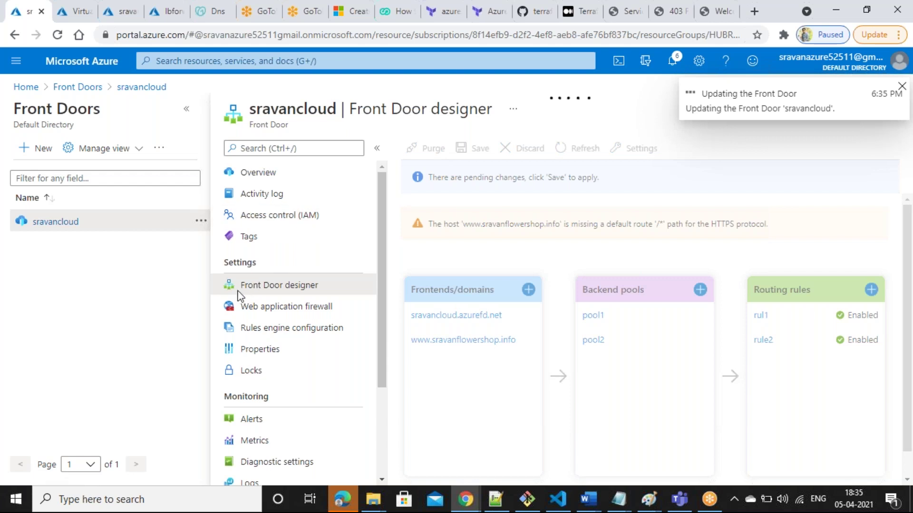
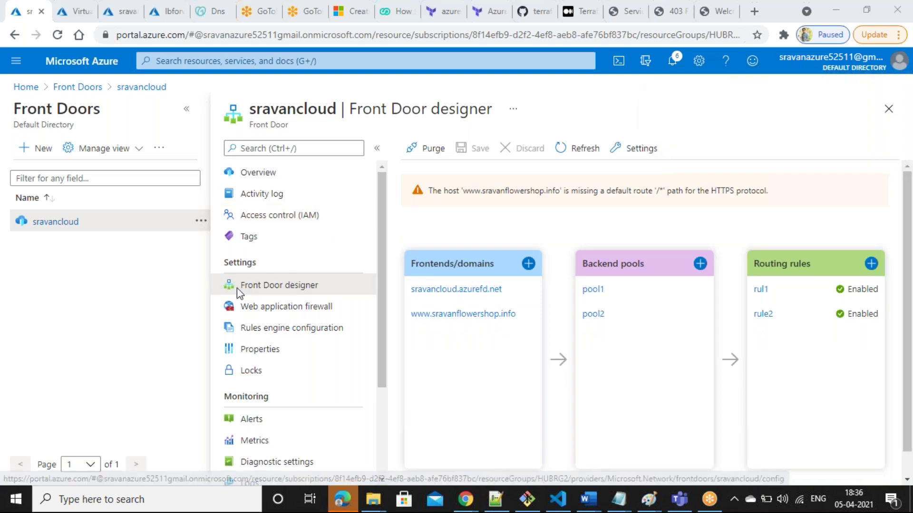
- Reload the sravanflowershop.info page several times to check whether the site responds
click(631, 18)
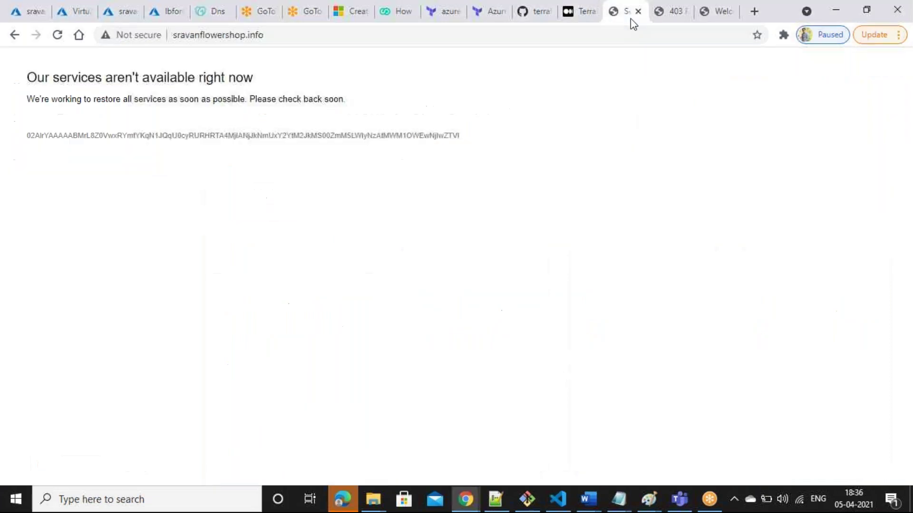
click(57, 36)
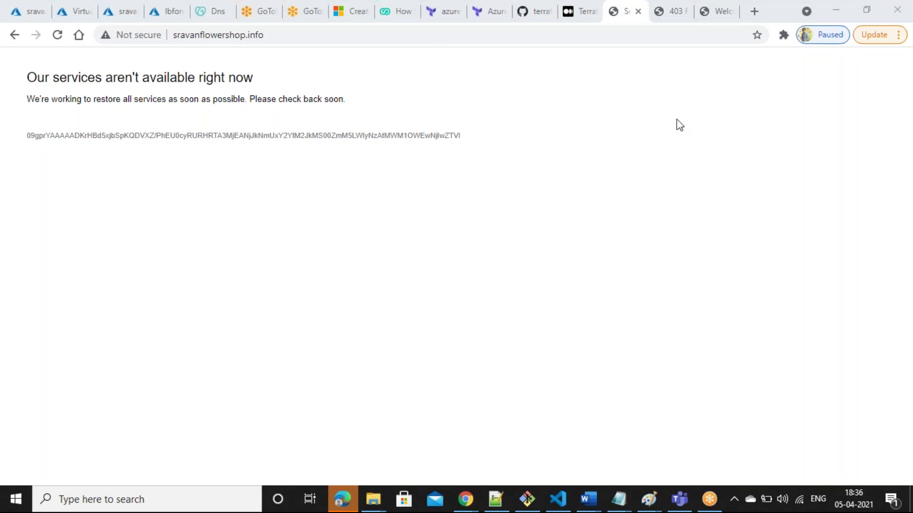
click(57, 35)
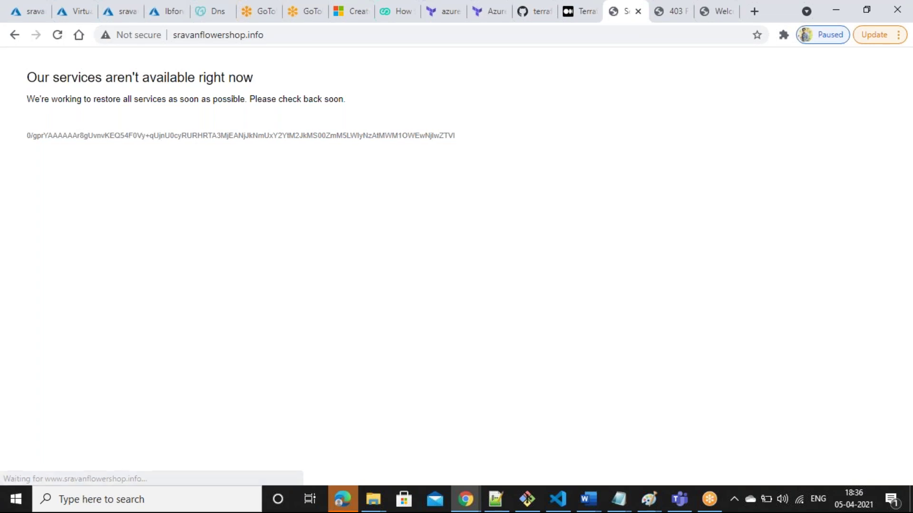
click(57, 35)
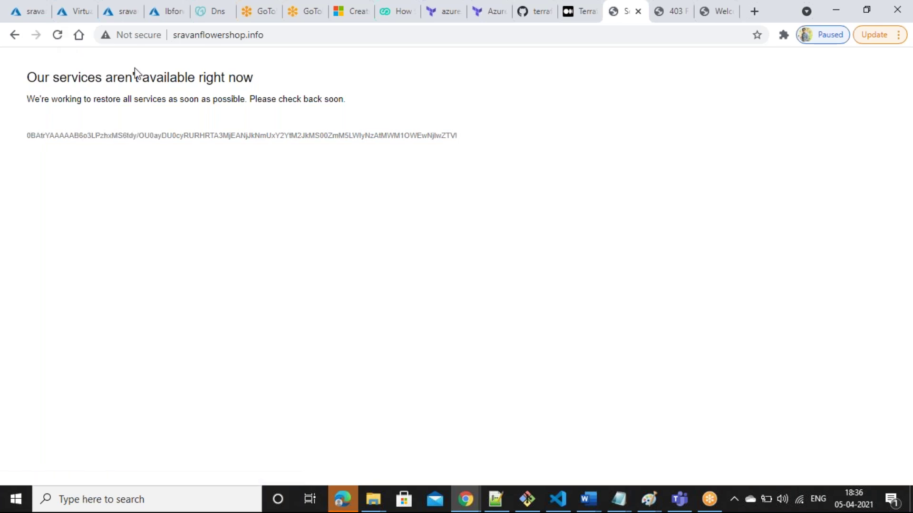
click(174, 31)
click(174, 32)
text(www.)
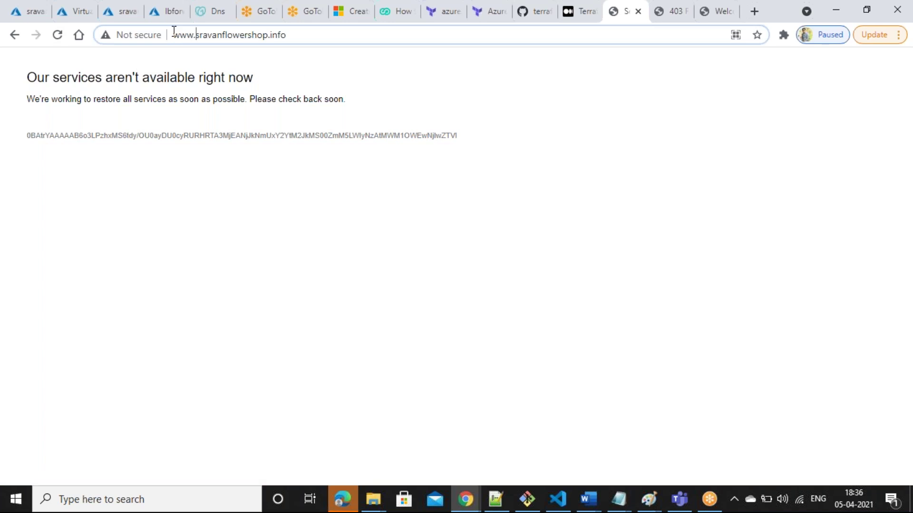
click(174, 32)
text(www)
key(BackSpace)
key(BackSpace)
key(BackSpace)
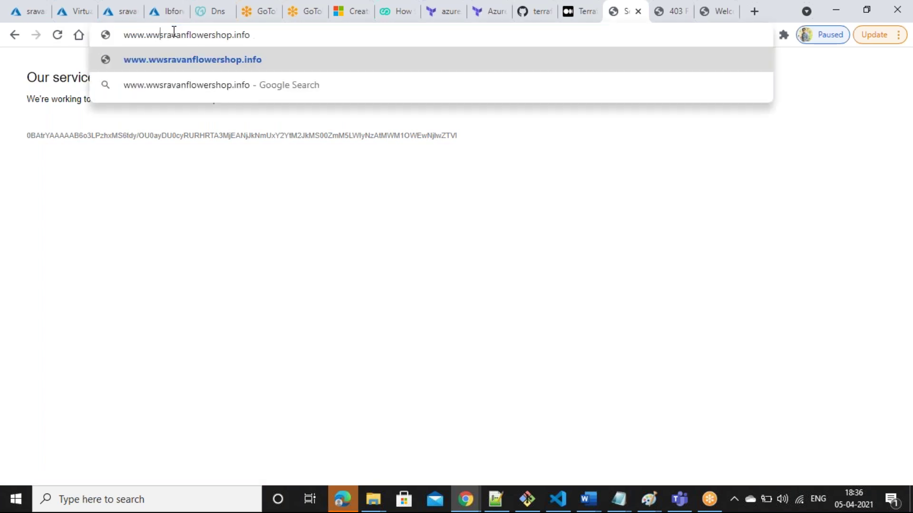
key(Return)
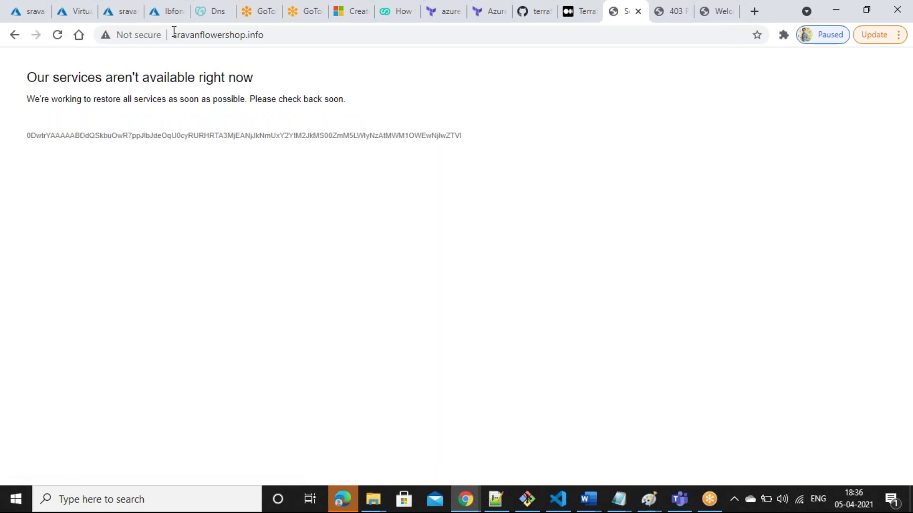
- Refresh the Front Door designer and reload the West US server page at 40.118.231.9
click(33, 6)
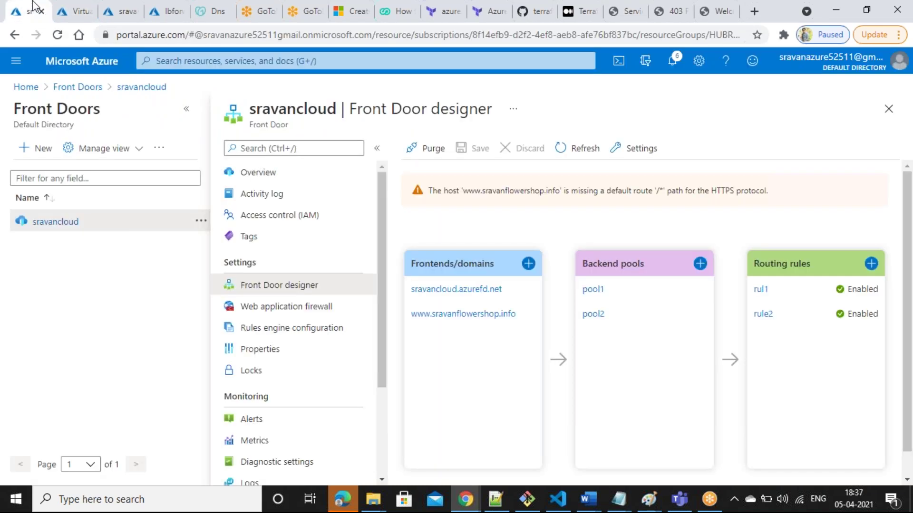
click(564, 148)
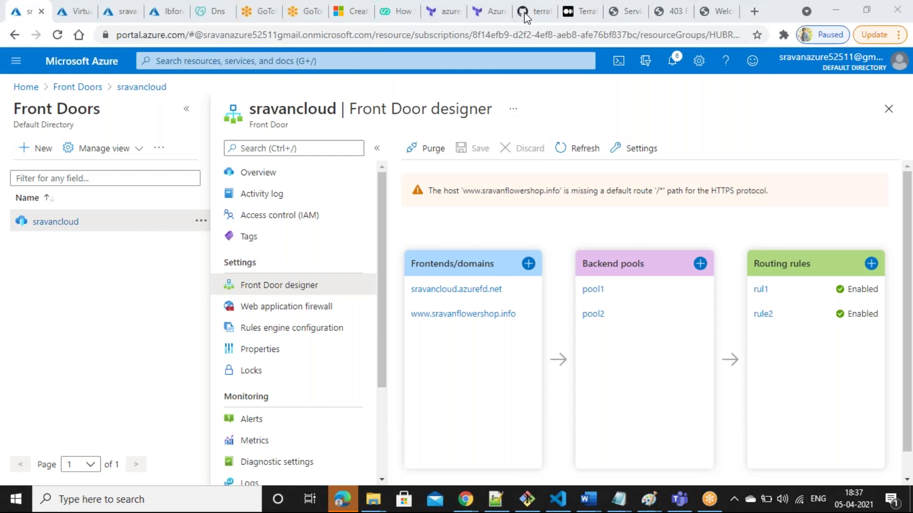
click(674, 6)
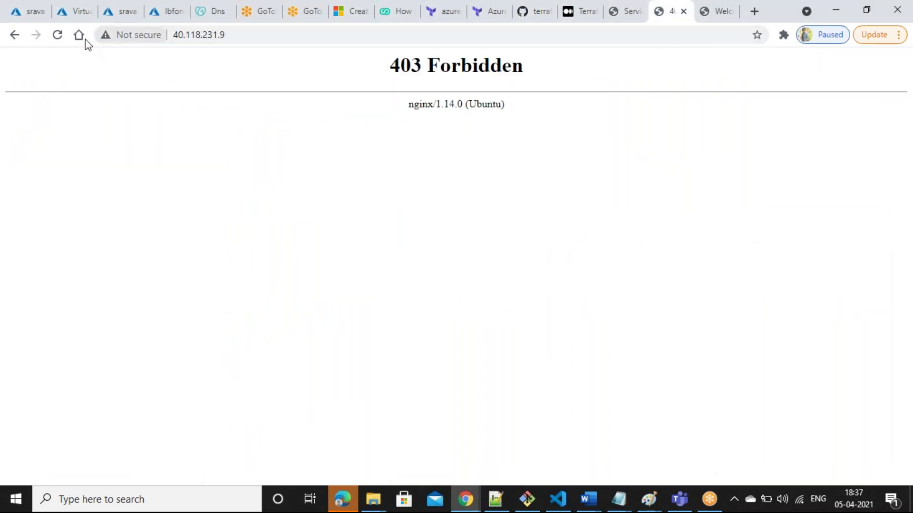
click(56, 35)
click(56, 35)
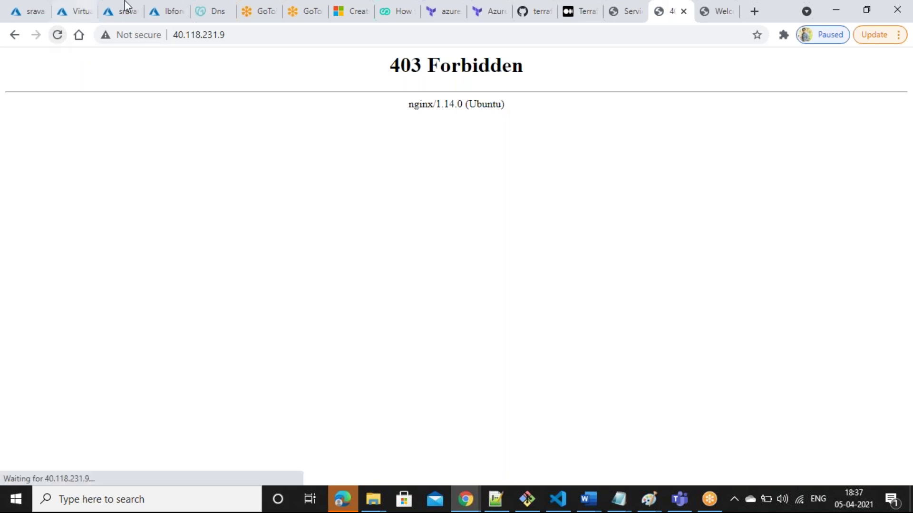
- Copy the lbforwestus public IP address and load 40.118.231.9 in the West US server page's browser tab
click(182, 8)
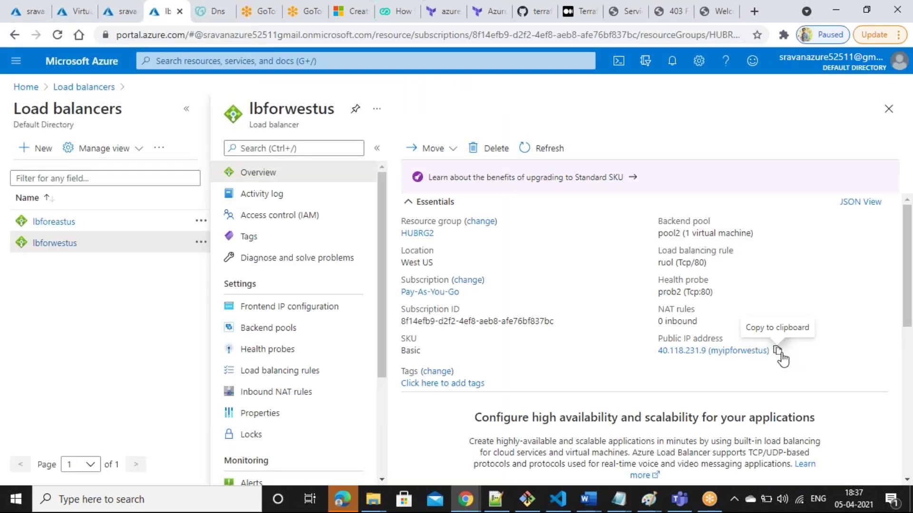
click(685, 7)
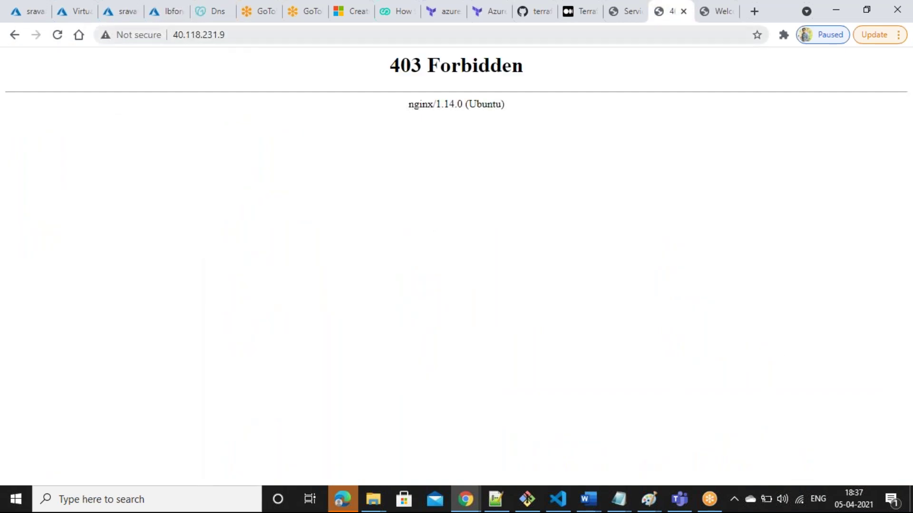
click(271, 33)
key(ctrl+v)
key(BackSpace)
key(BackSpace)
key(BackSpace)
key(BackSpace)
key(BackSpace)
key(BackSpace)
key(BackSpace)
key(BackSpace)
key(BackSpace)
key(BackSpace)
key(BackSpace)
key(BackSpace)
key(BackSpace)
key(BackSpace)
key(BackSpace)
key(Return)
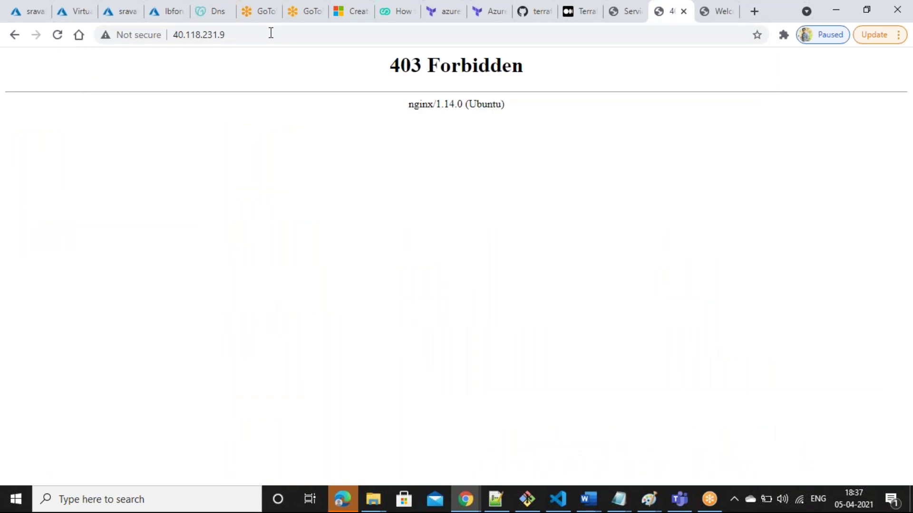
- Open the lbforeastus load balancer and copy its public IP address
click(177, 8)
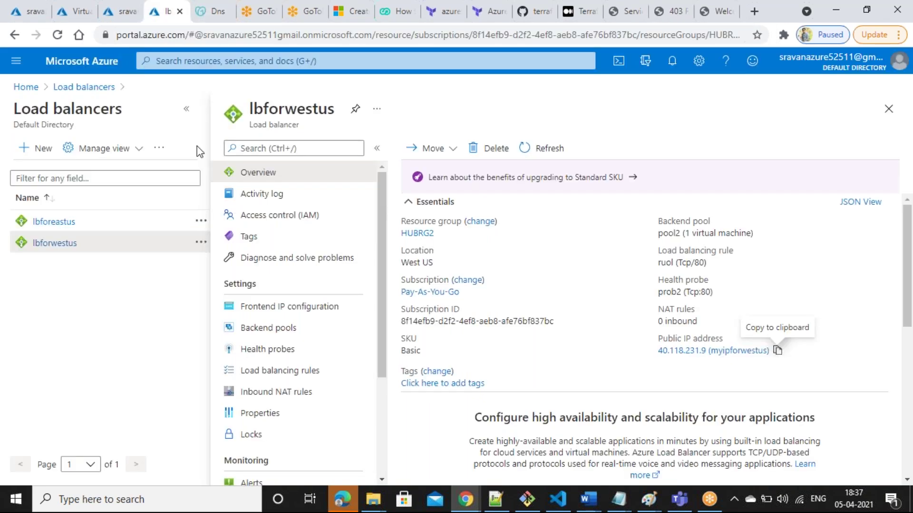
click(48, 222)
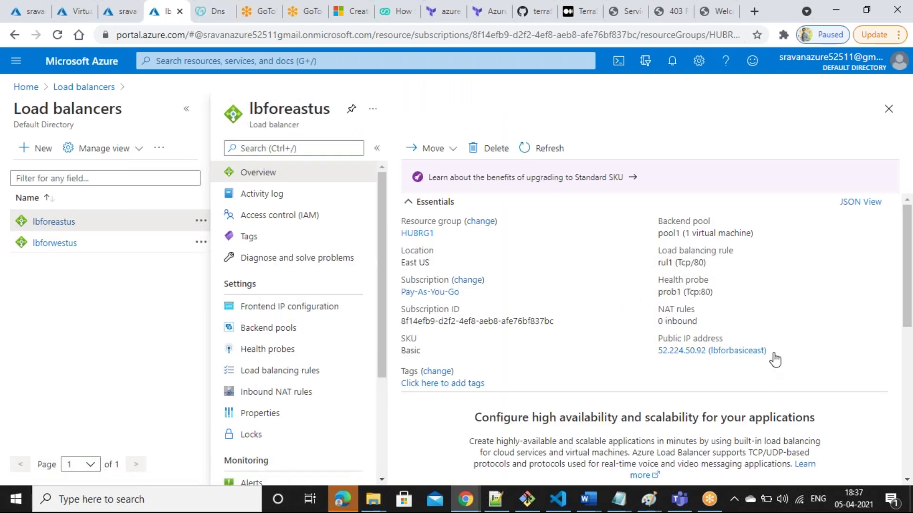
click(775, 350)
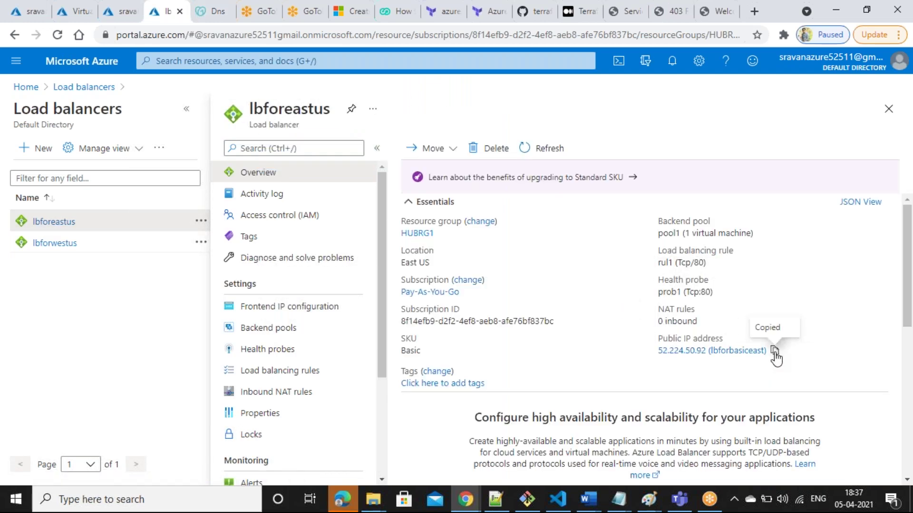
- Load 52.224.50.92 in the East US server page's browser tab, leaving out the copied (lbforbasiceast) suffix
click(672, 8)
click(711, 8)
click(277, 37)
key(ctrl+v)
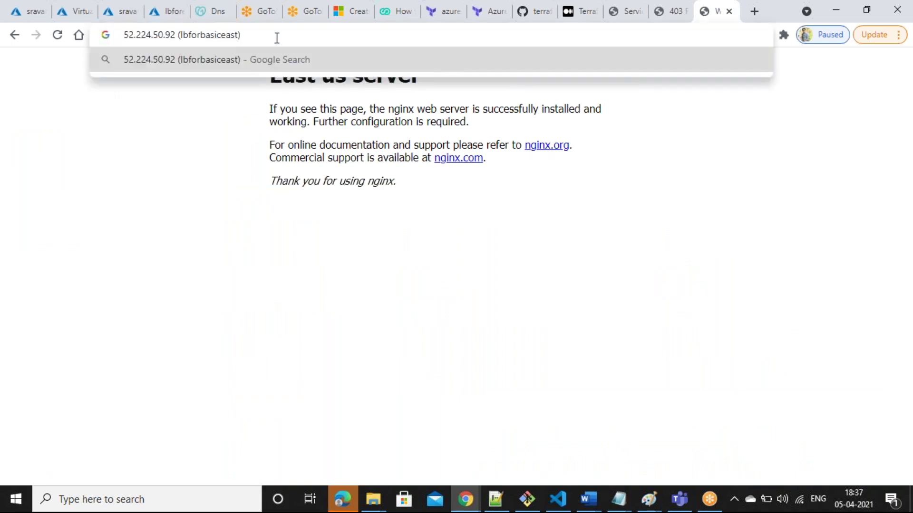
key(BackSpace)
key(BackSpace)
key(BackSpace)
key(BackSpace)
key(BackSpace)
key(BackSpace)
key(BackSpace)
key(BackSpace)
key(BackSpace)
key(BackSpace)
key(BackSpace)
key(BackSpace)
key(BackSpace)
key(BackSpace)
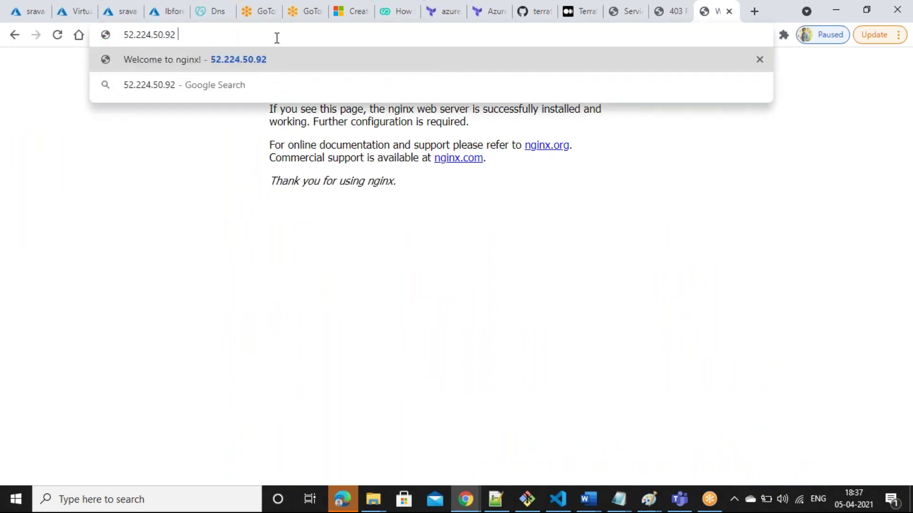
key(Return)
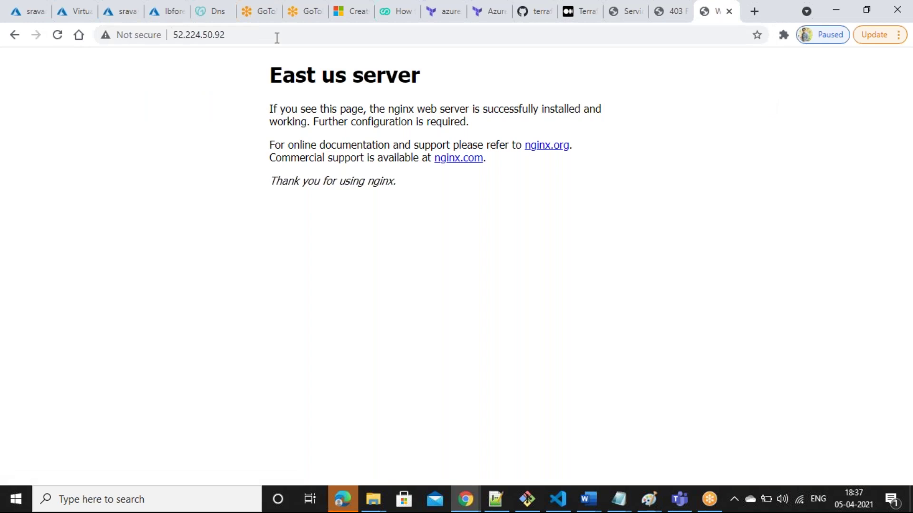
click(625, 11)
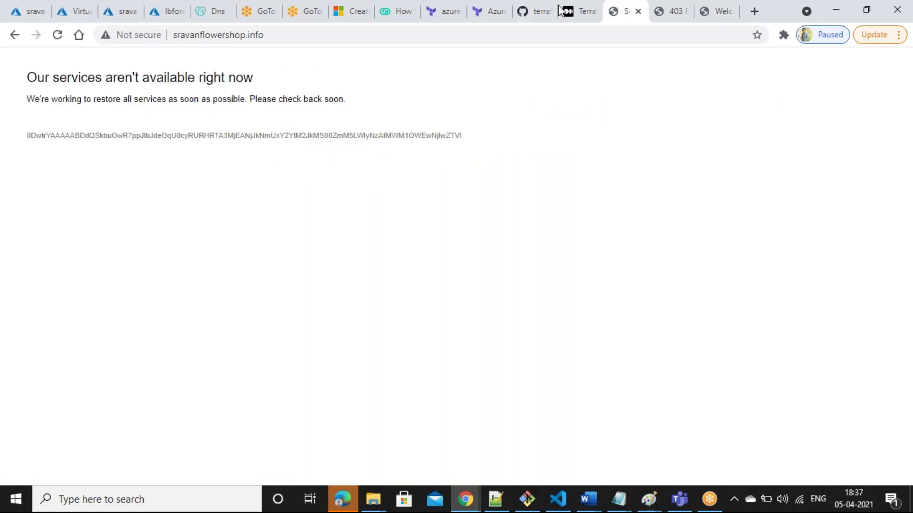
click(289, 34)
click(289, 34)
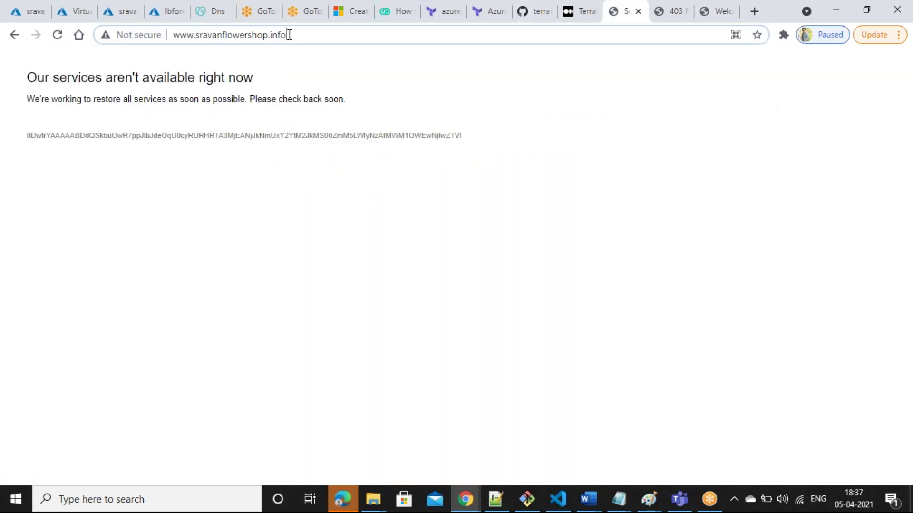
text(/movies)
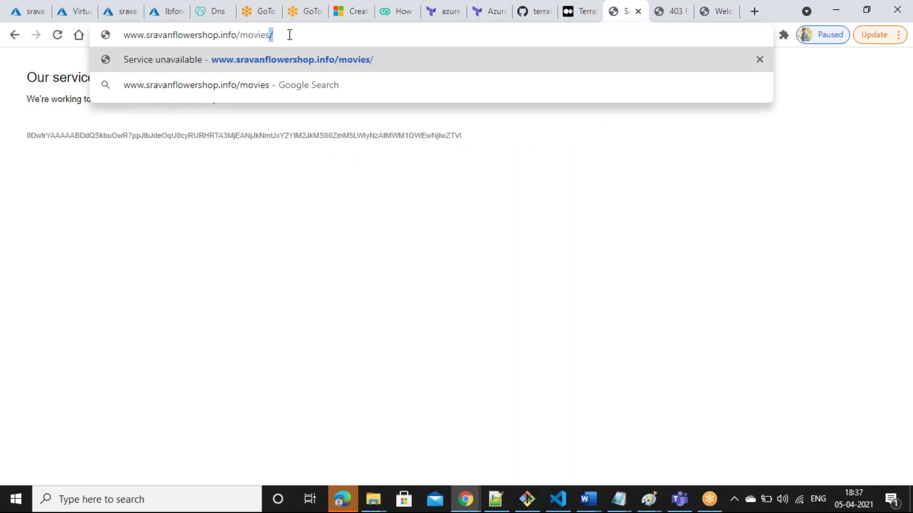
key(Return)
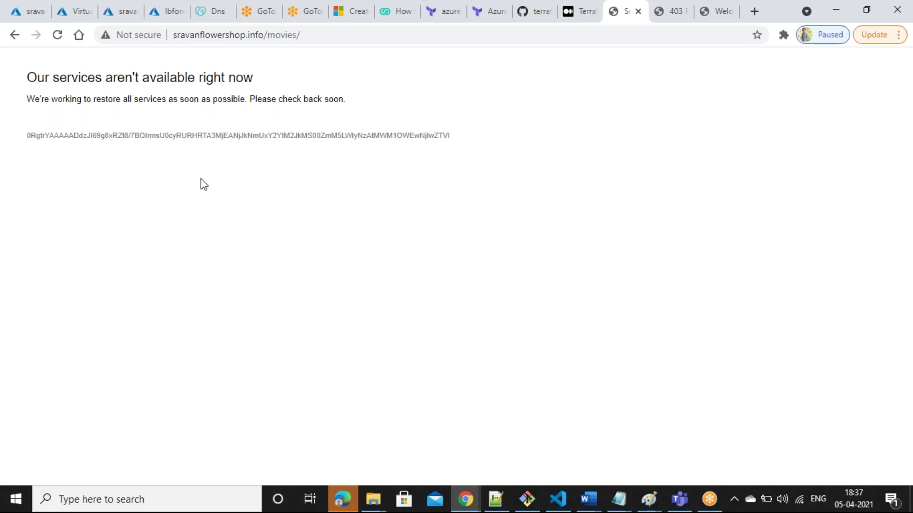
click(680, 7)
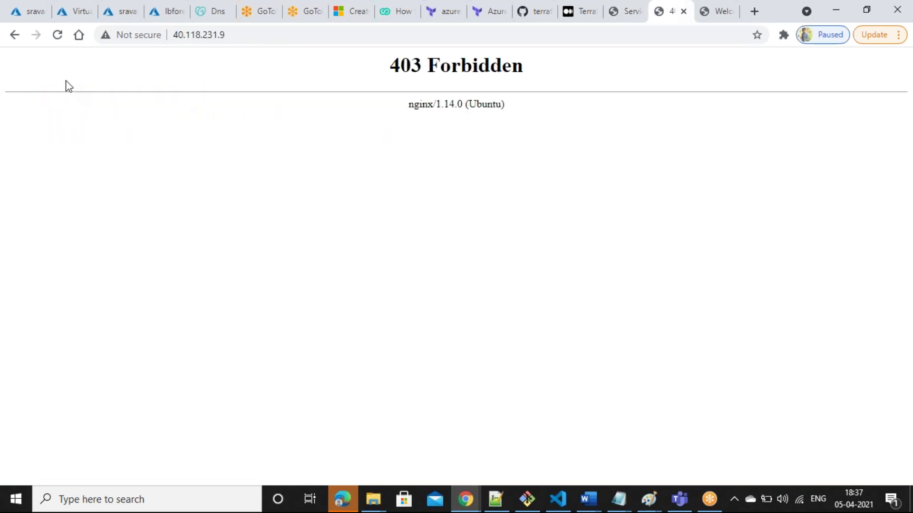
click(56, 36)
click(45, 6)
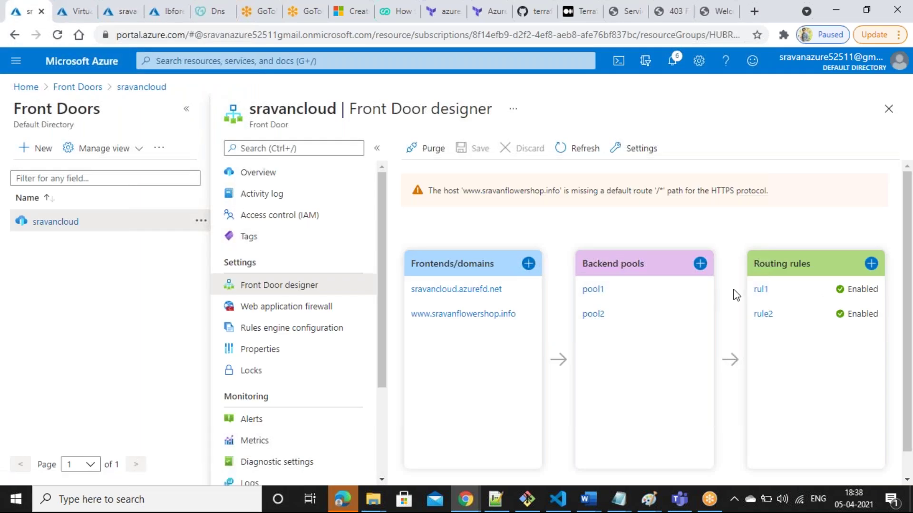
click(761, 290)
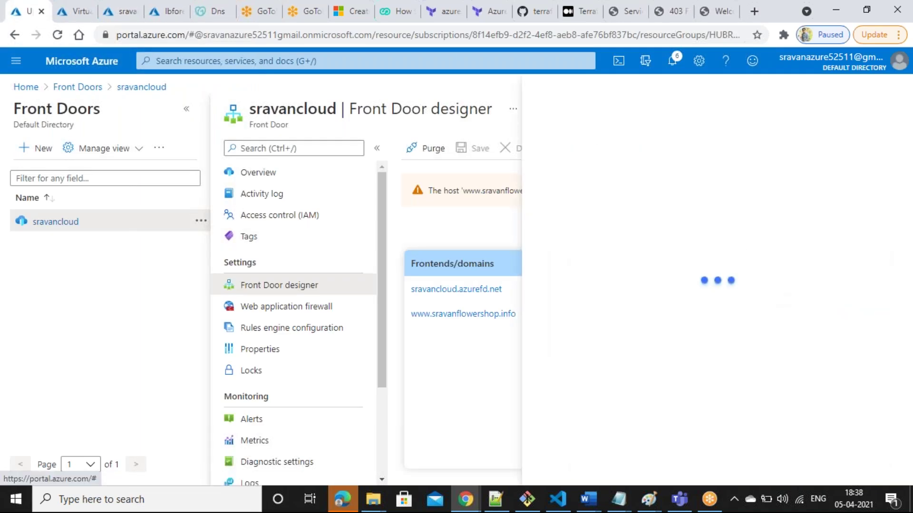
click(804, 300)
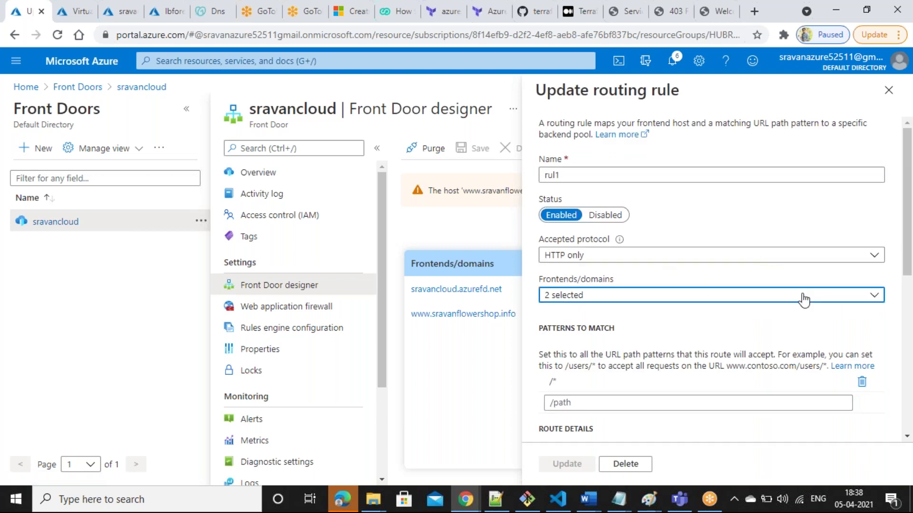
click(574, 318)
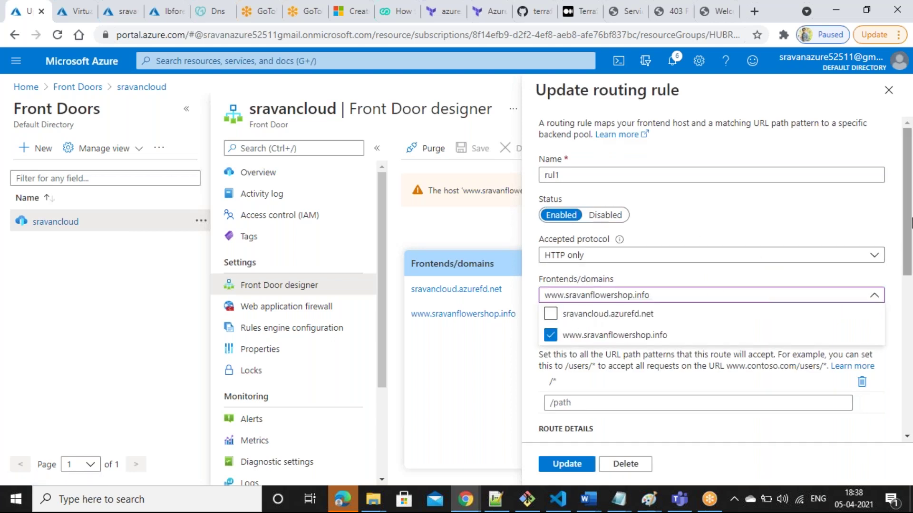
scroll(742, 380, down, 6)
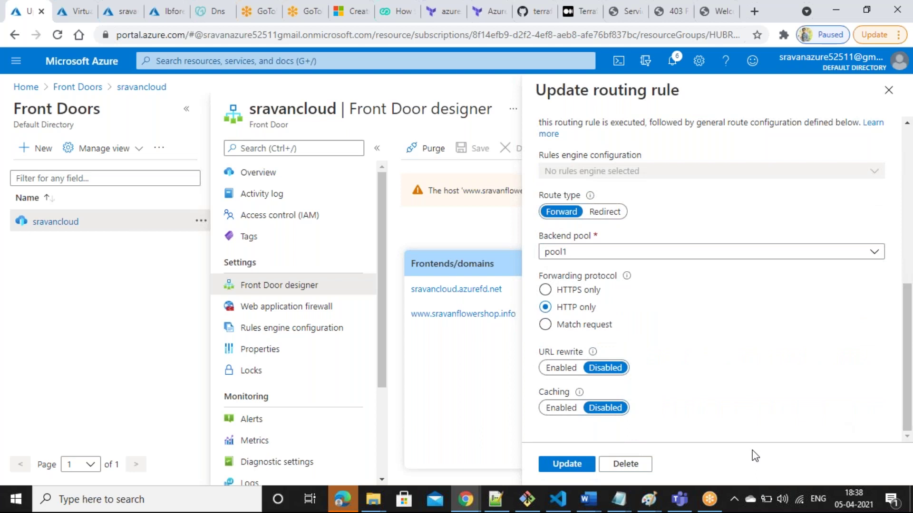
click(574, 470)
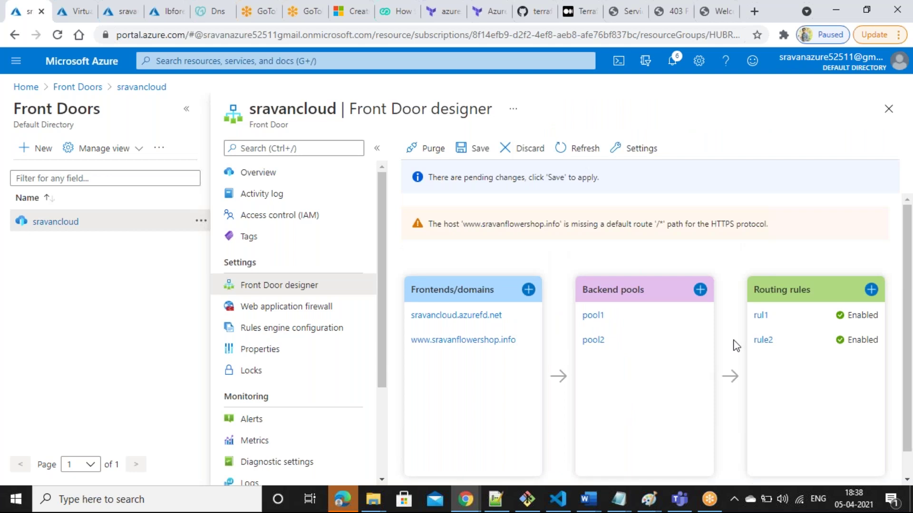
- Remove sravancloud.azurefd.net from the frontends of routing rule rule2, update the rule, and save the Front Door changes
click(762, 340)
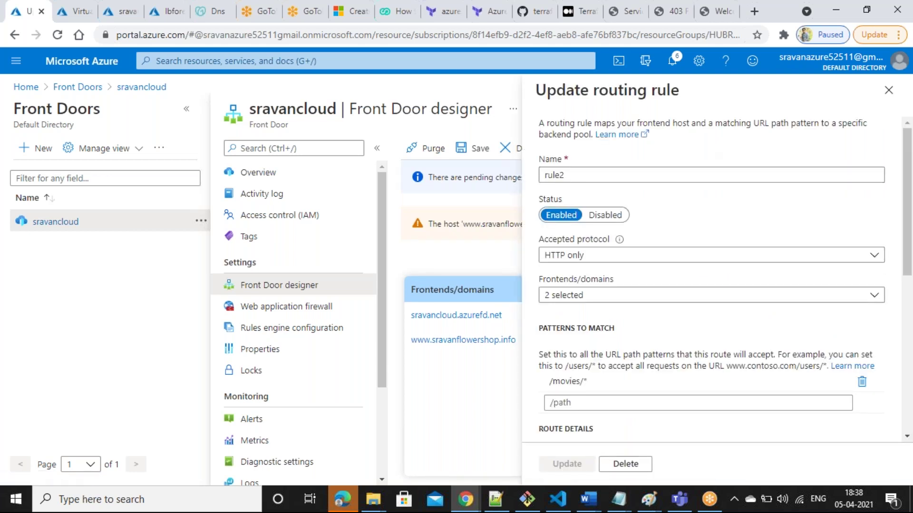
click(647, 295)
click(586, 314)
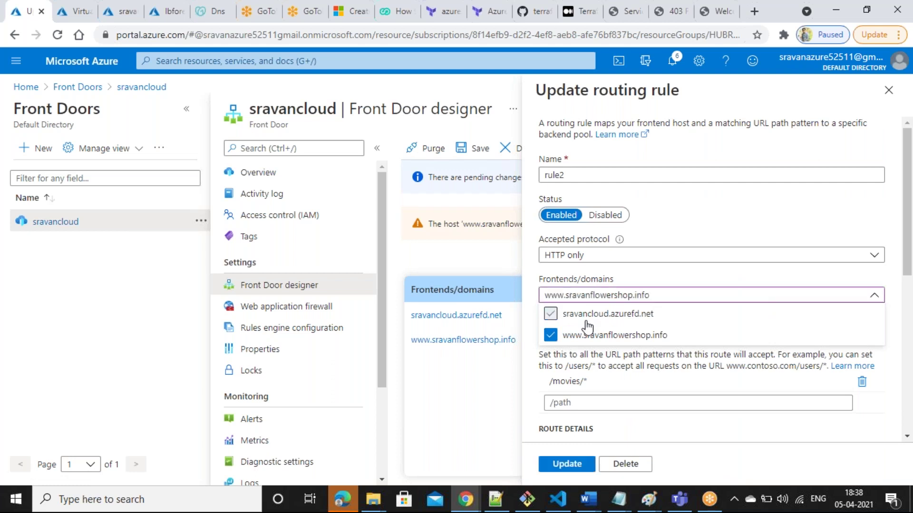
click(564, 468)
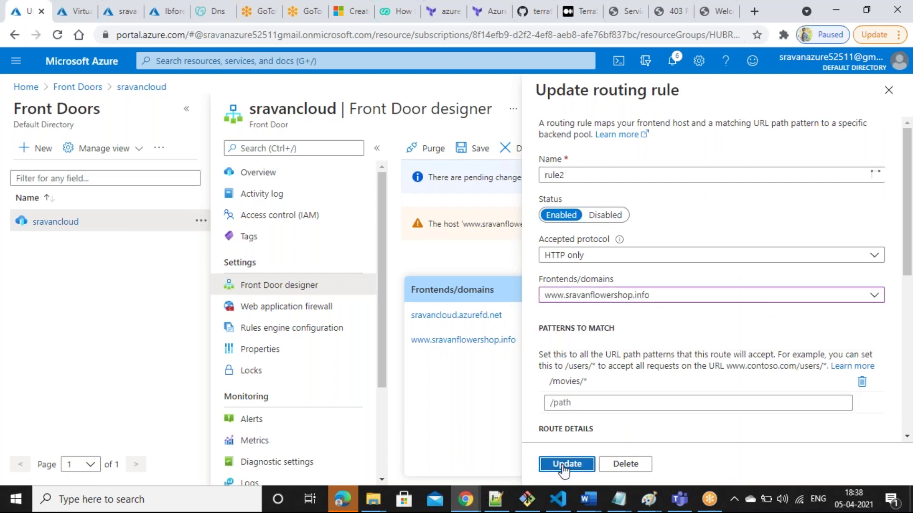
click(480, 149)
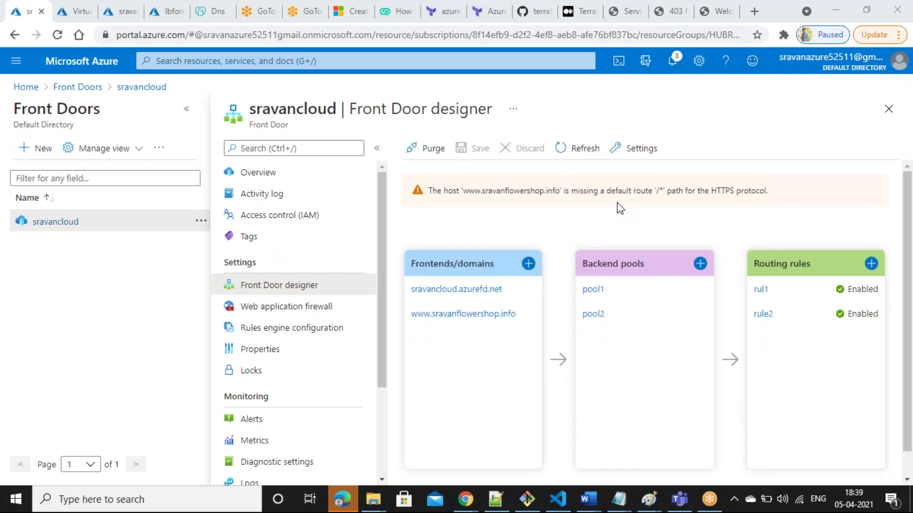
- Reload the sravanflowershop.info/movies/ page and both the West US and East US server pages to recheck their responses
click(622, 11)
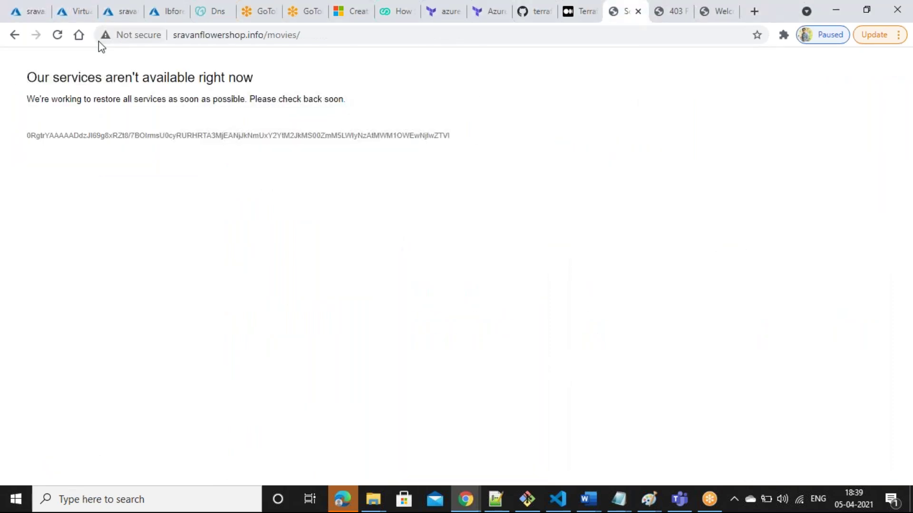
click(58, 35)
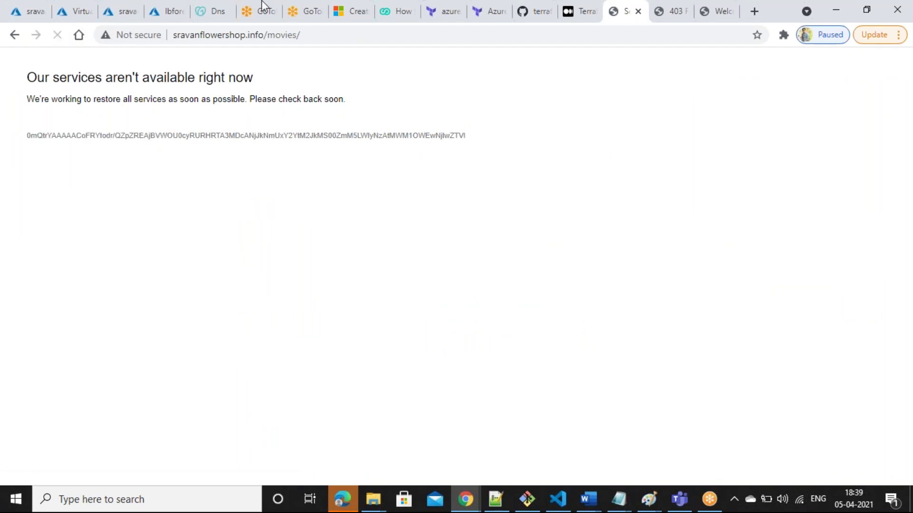
click(671, 8)
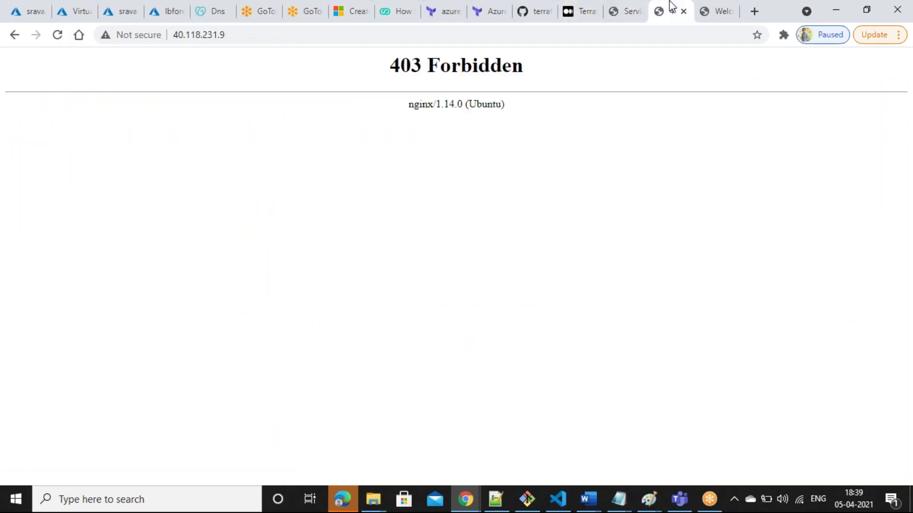
click(59, 38)
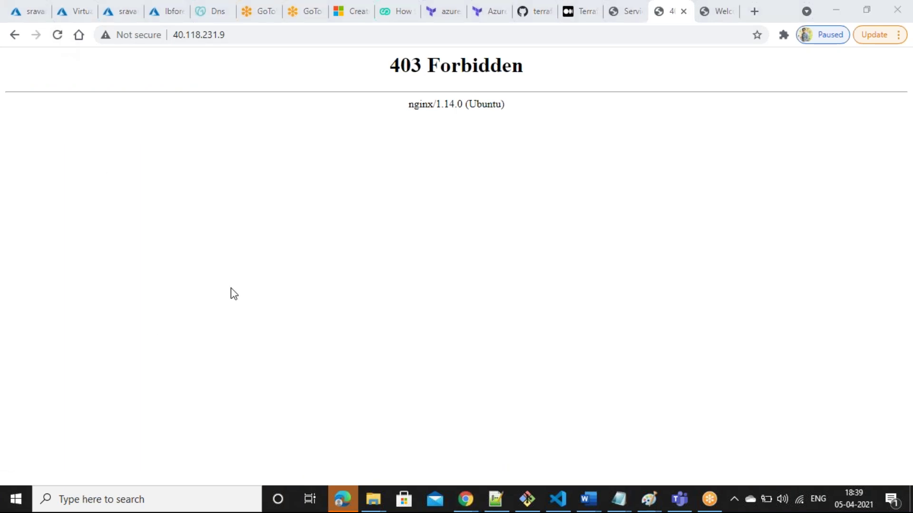
click(717, 10)
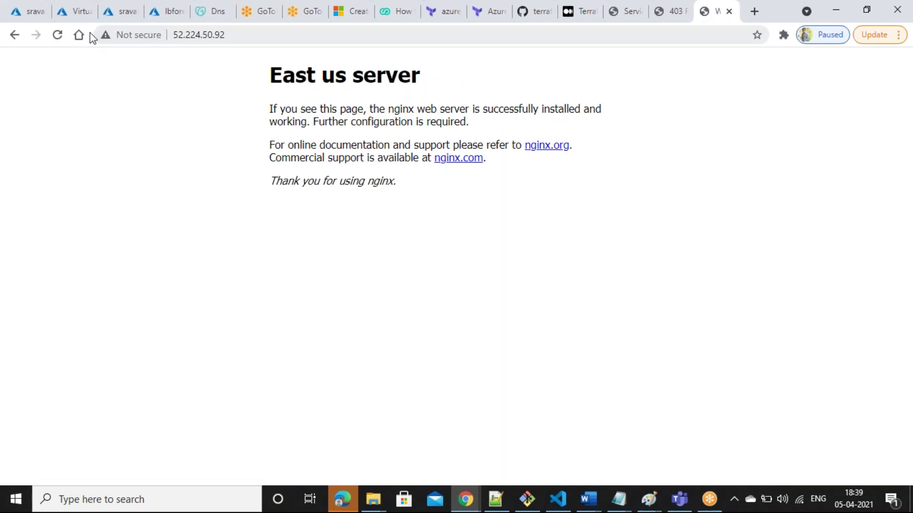
click(56, 35)
click(621, 3)
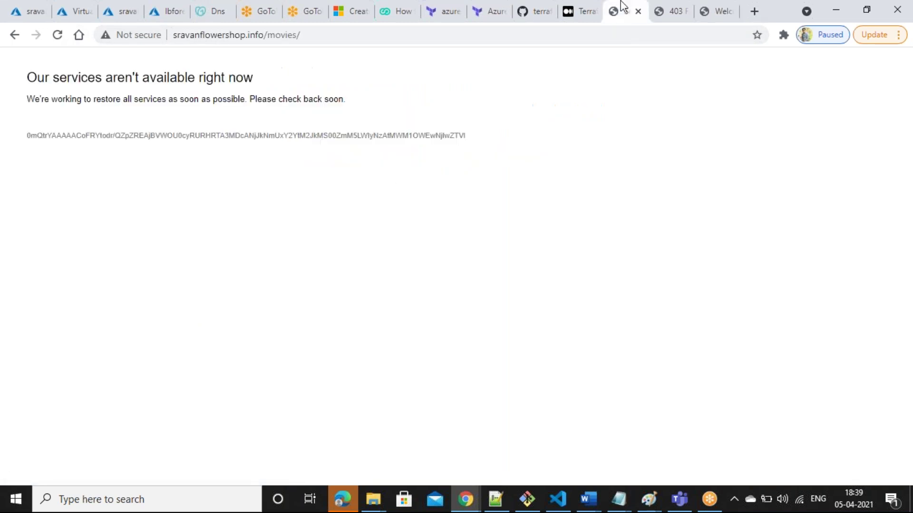
click(56, 34)
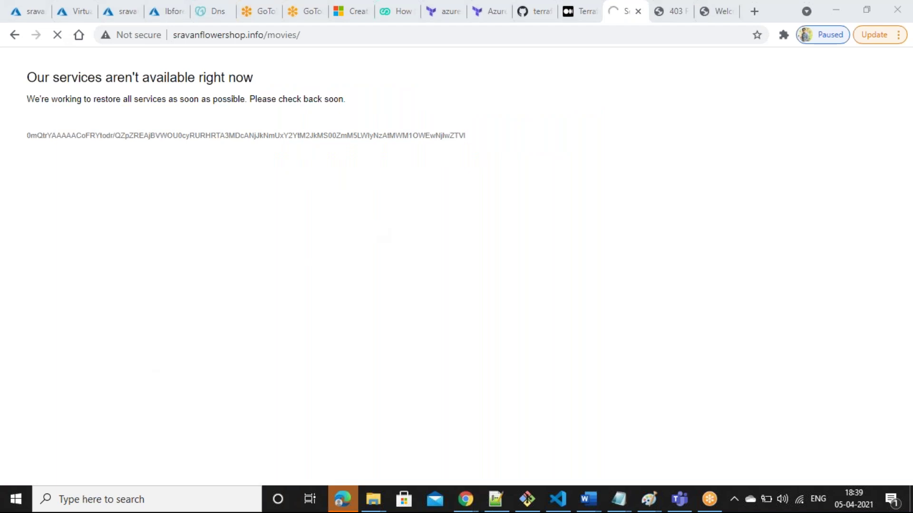
click(346, 35)
key(ctrl+c)
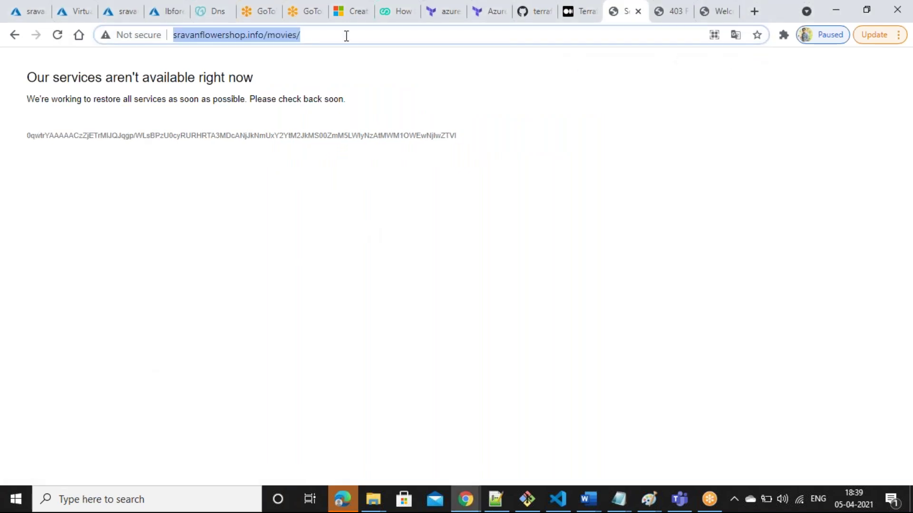
click(343, 499)
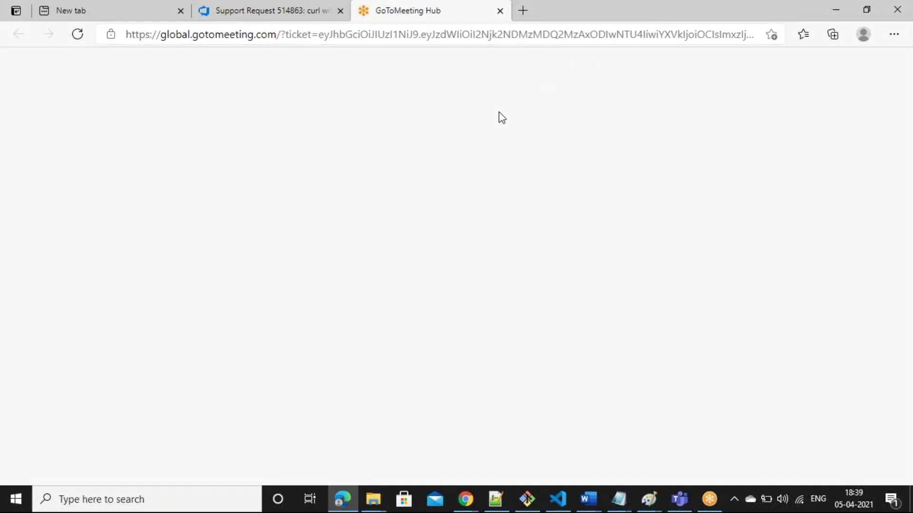
click(523, 12)
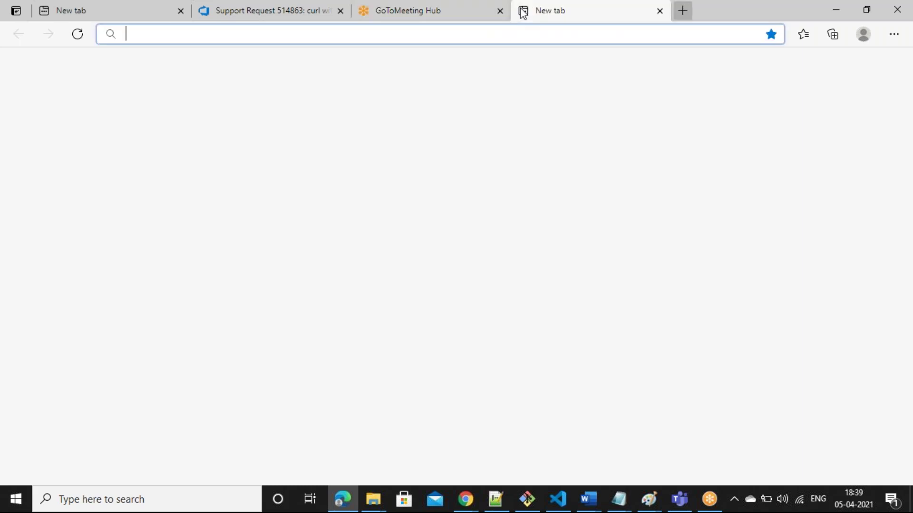
key(ctrl+v)
key(BackSpace)
key(BackSpace)
key(BackSpace)
key(BackSpace)
key(BackSpace)
key(BackSpace)
key(BackSpace)
key(BackSpace)
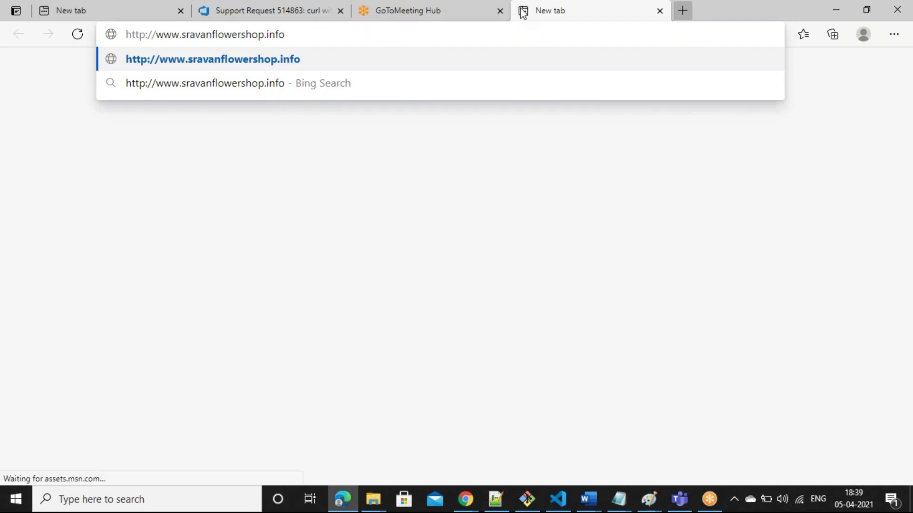
key(Return)
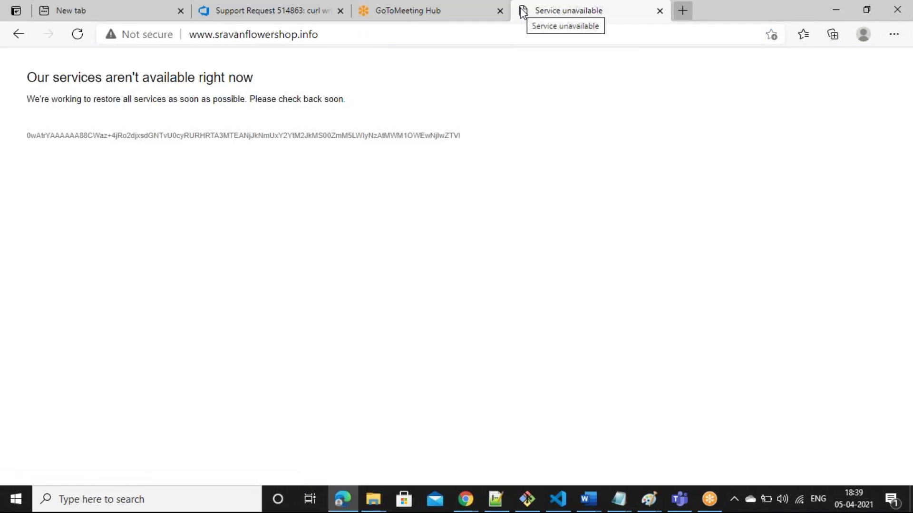
click(430, 33)
click(430, 34)
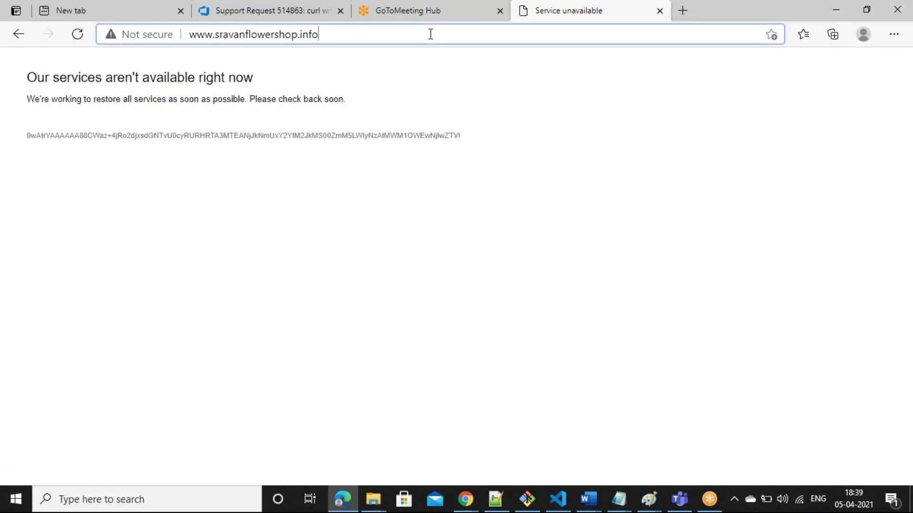
text(/movies)
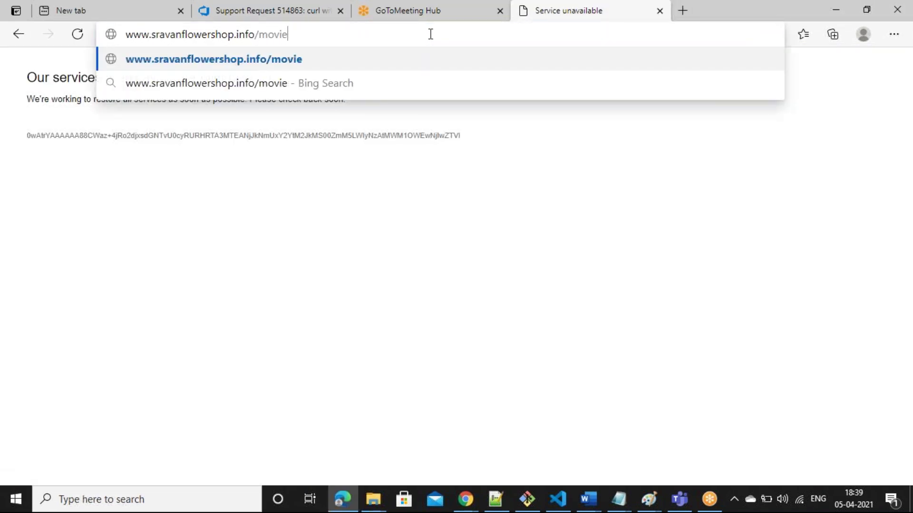
key(Return)
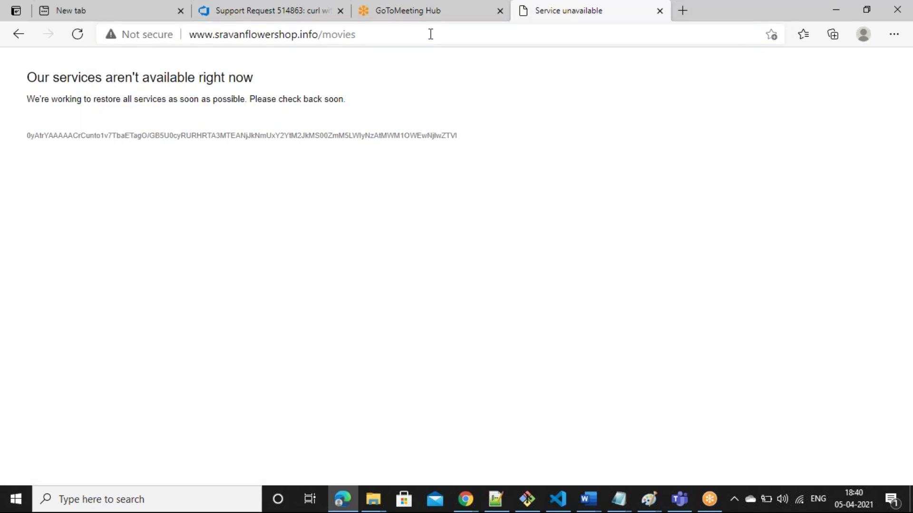
click(835, 8)
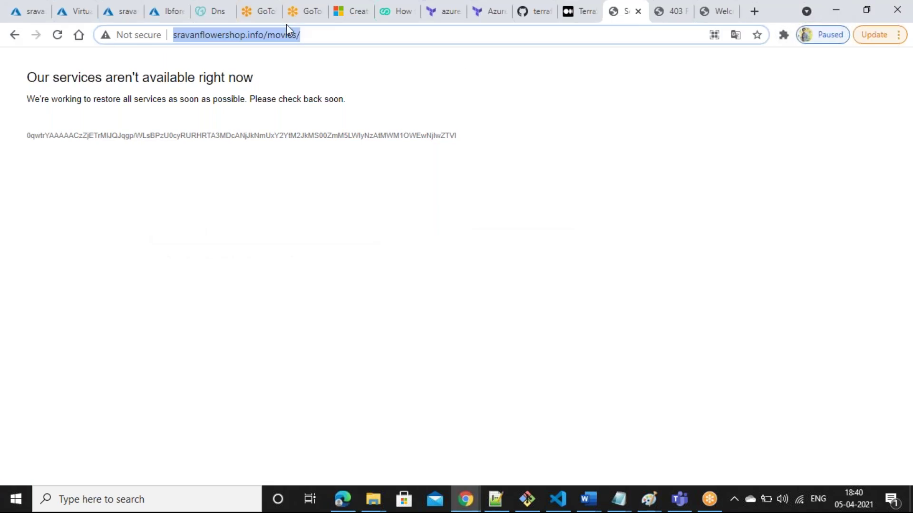
click(21, 2)
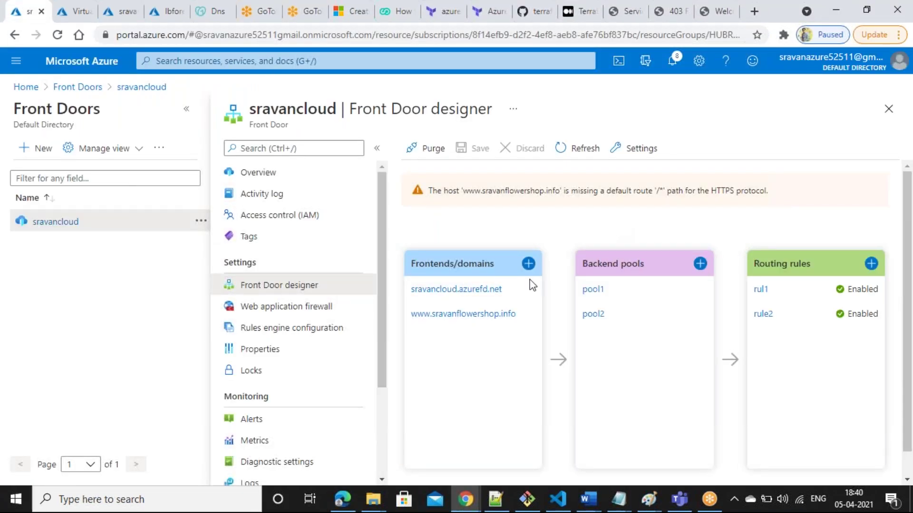
click(491, 314)
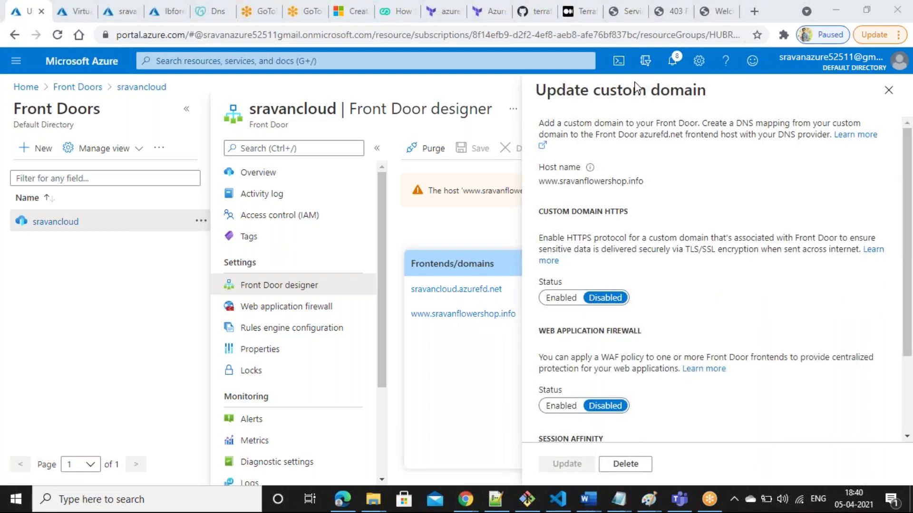
mouse_move(907, 272)
mouse_down()
mouse_move(907, 347)
mouse_move(907, 280)
mouse_up()
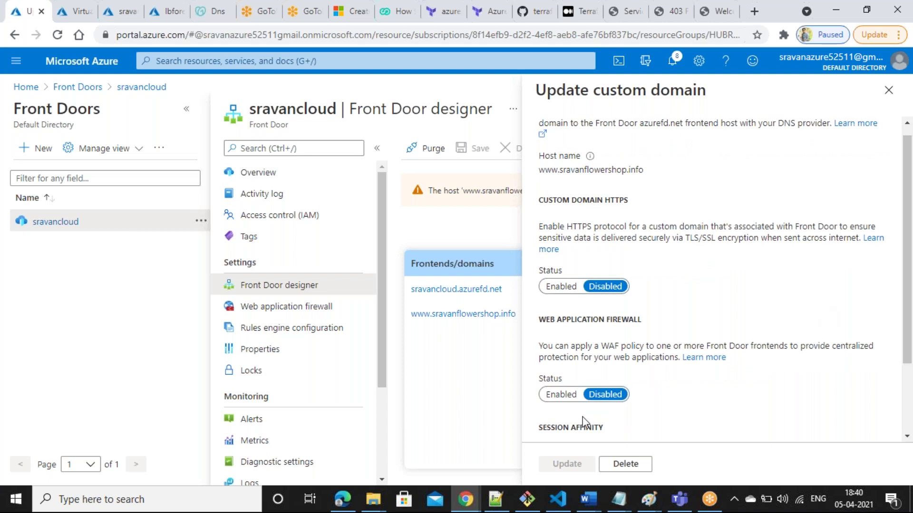
click(559, 287)
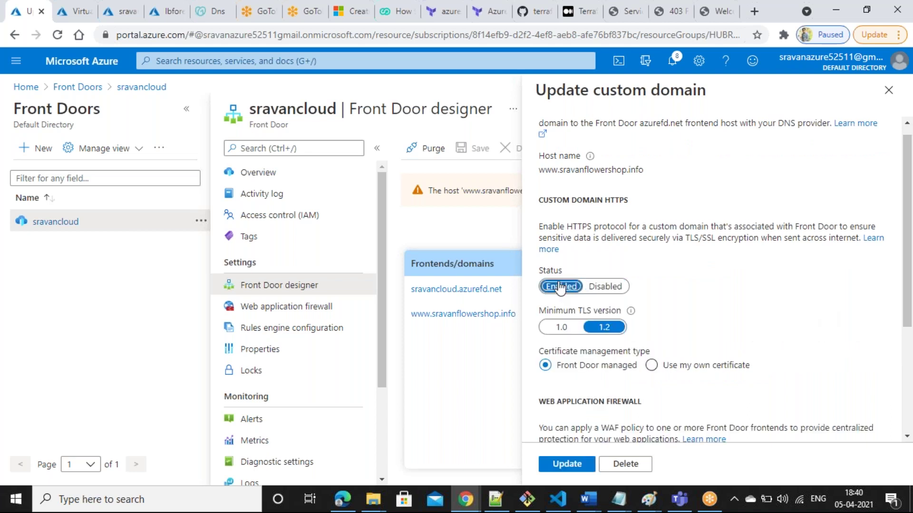
click(611, 287)
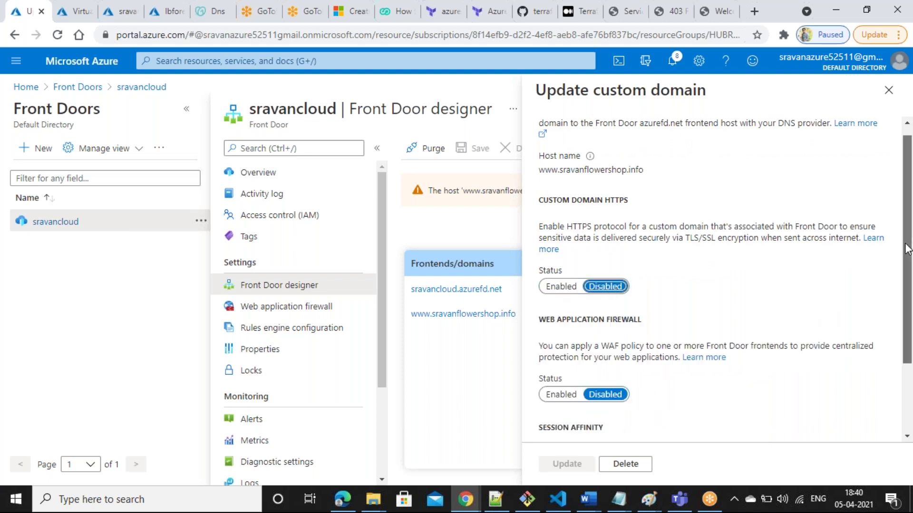
drag(908, 248, 910, 373)
scroll(911, 224, up, 3)
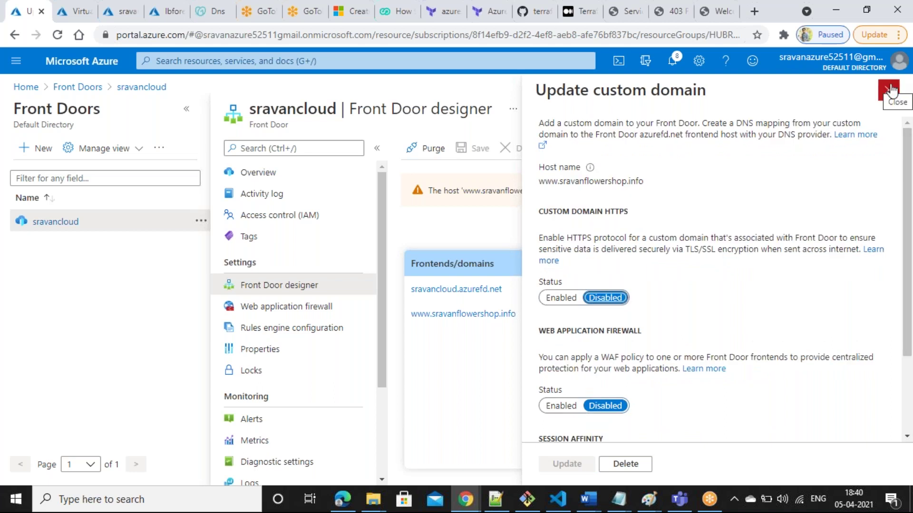
scroll(890, 123, down, 2)
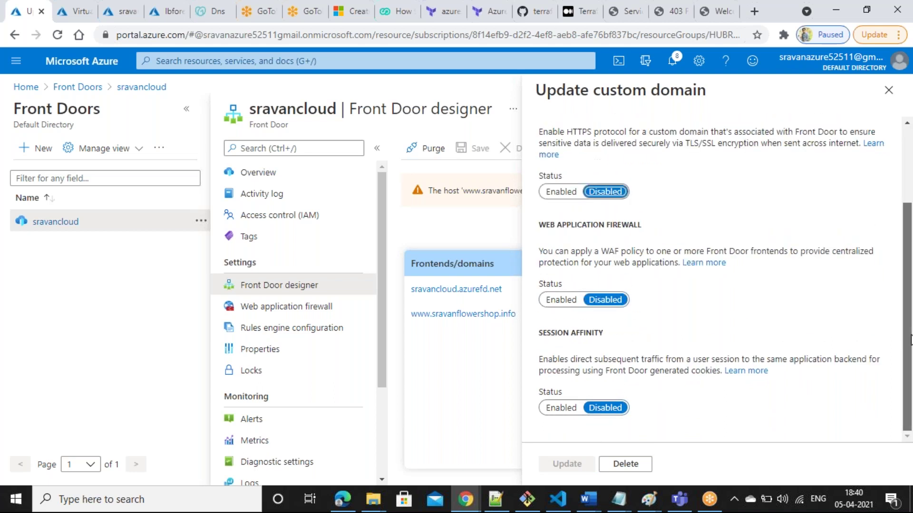
click(888, 89)
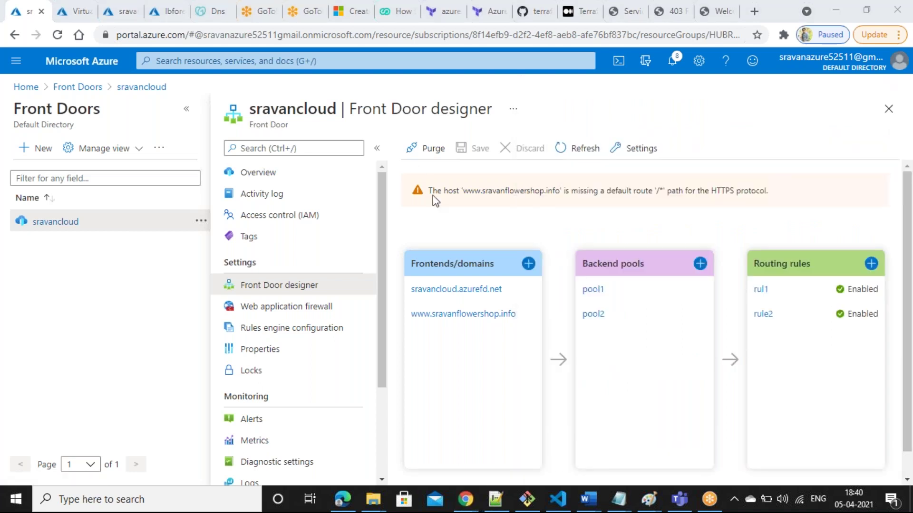
- Review the frontend selection, backend pool and forwarding protocol of Front Door routing rule rul1, close it unchanged, and reopen the rule
click(758, 290)
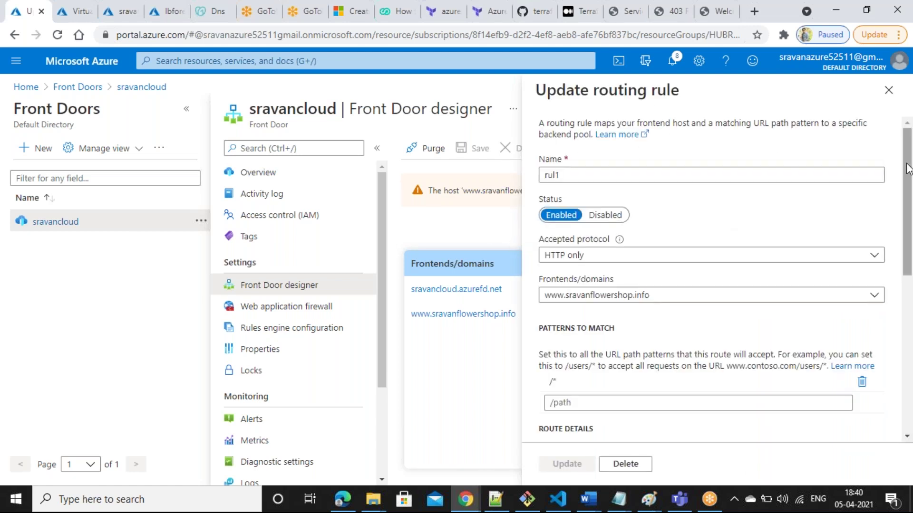
click(706, 300)
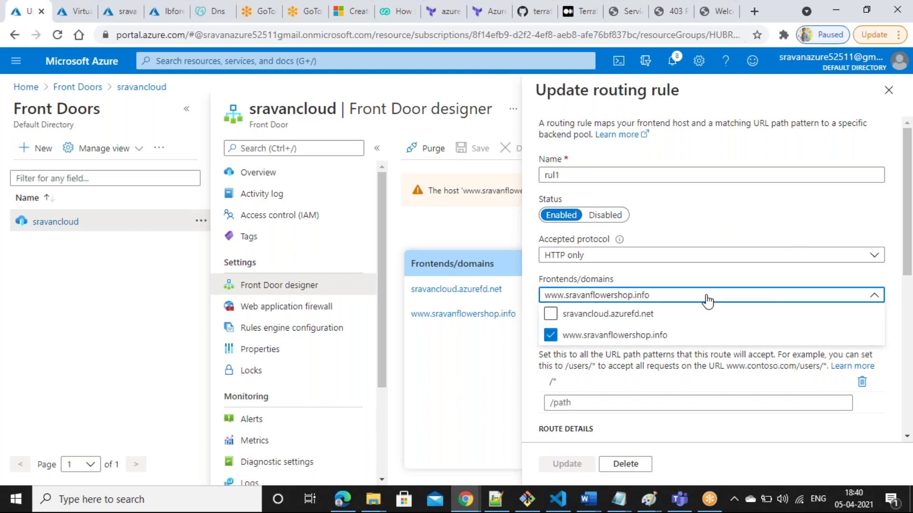
click(711, 219)
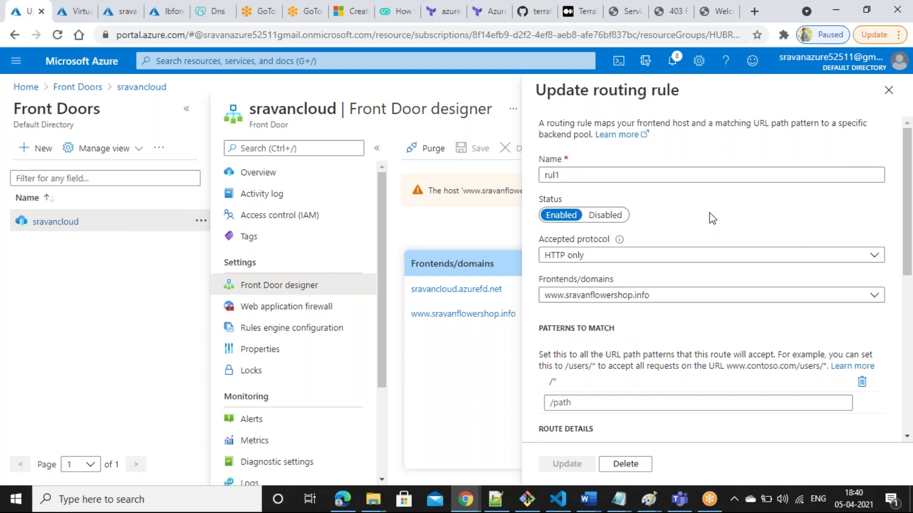
drag(906, 213, 904, 194)
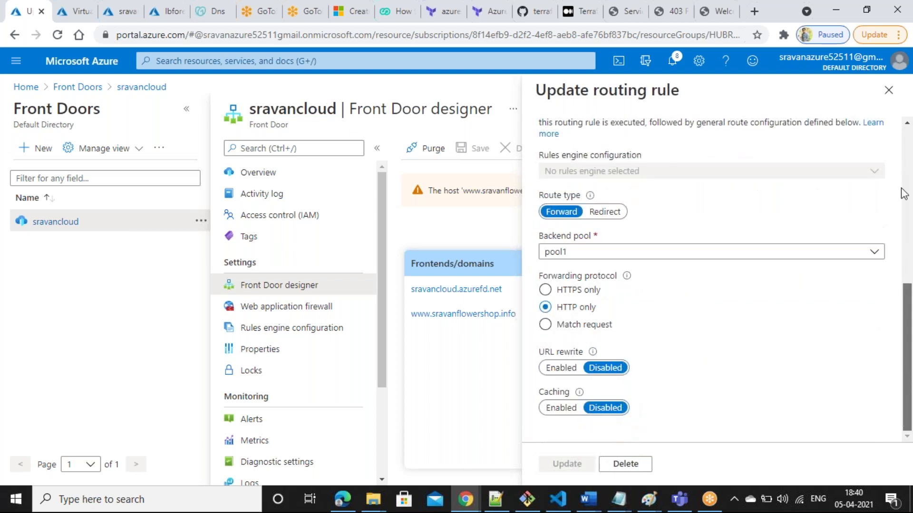
click(888, 91)
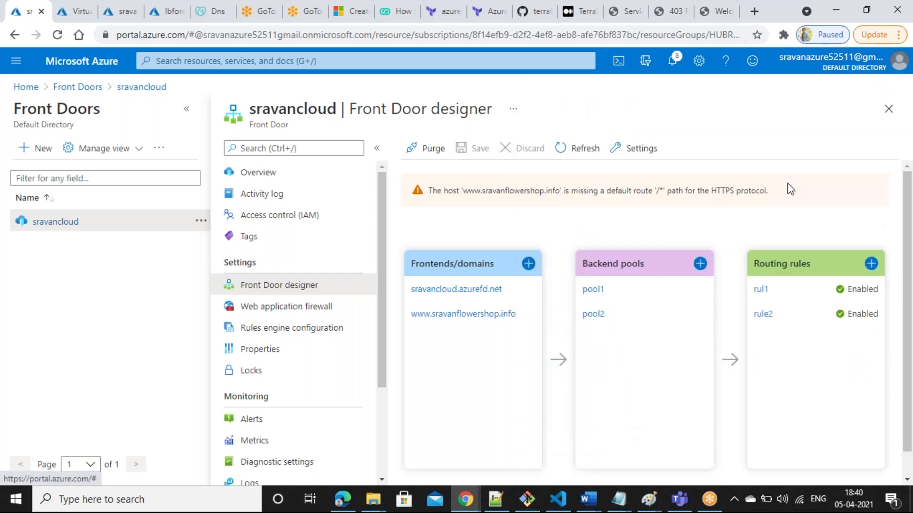
click(759, 290)
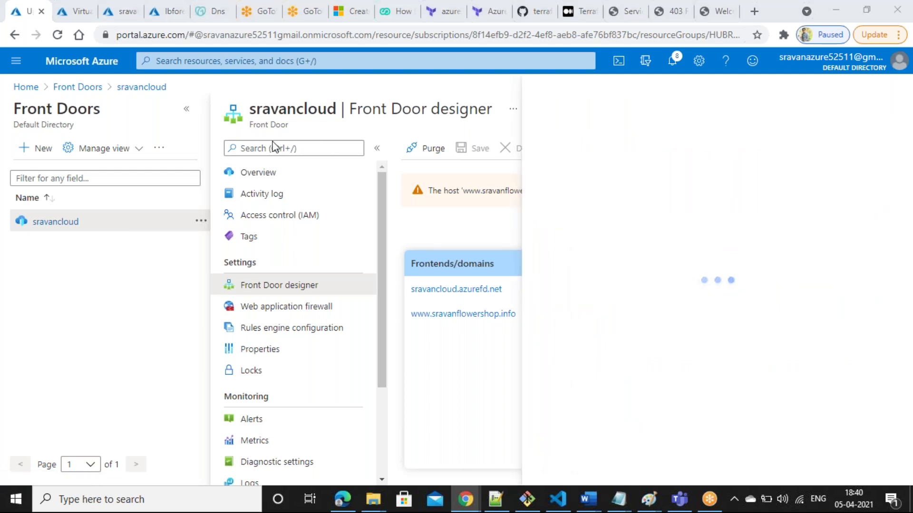
- Open the overview of load balancer lbforwestus and view the East US server page
click(168, 11)
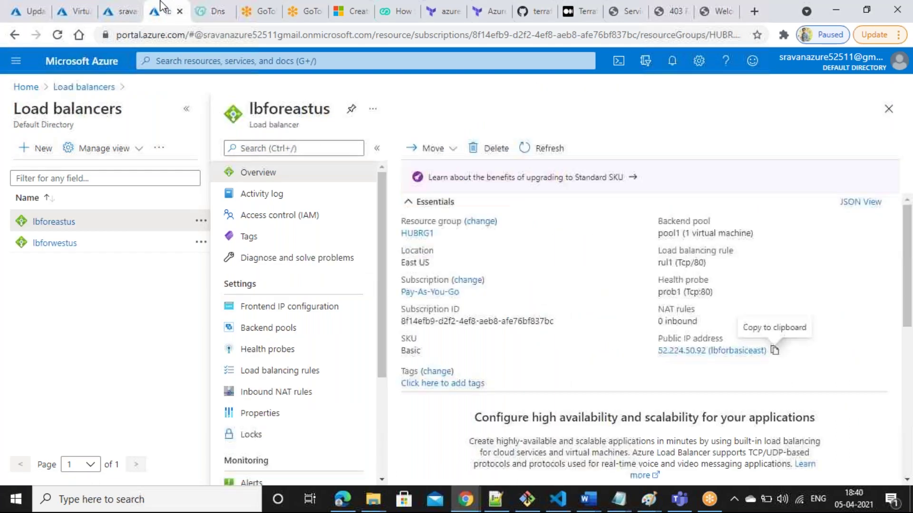
click(54, 243)
click(715, 11)
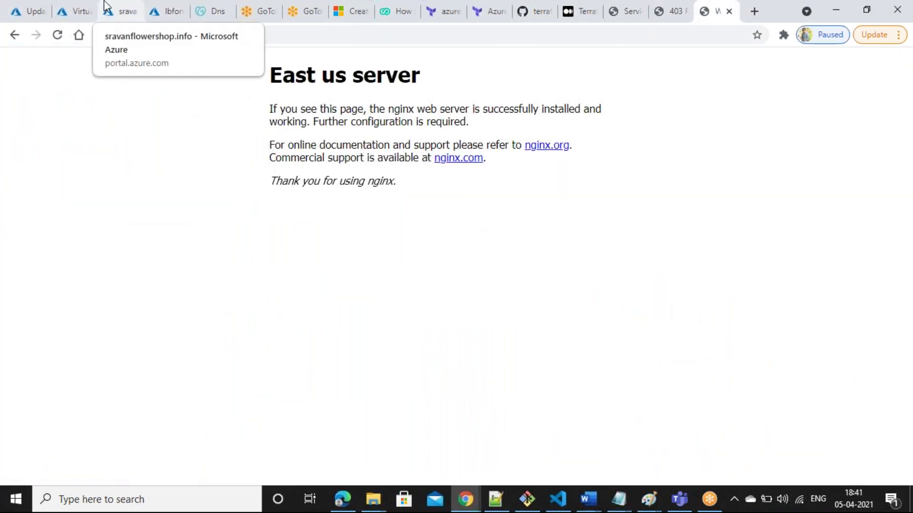
- Copy the public IP address of load balancer lbforwestus and load 40.118.231.9 in the West US server's browser tab, leaving out the IP resource name
click(164, 8)
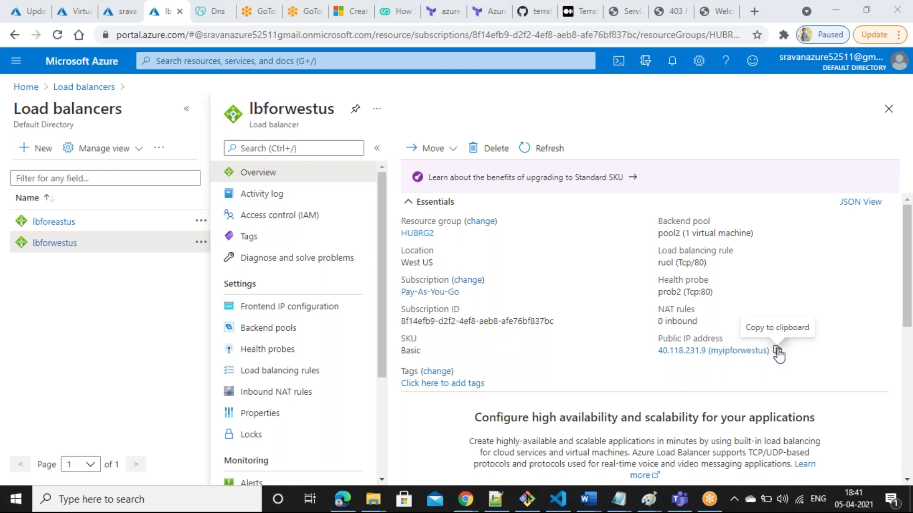
click(778, 352)
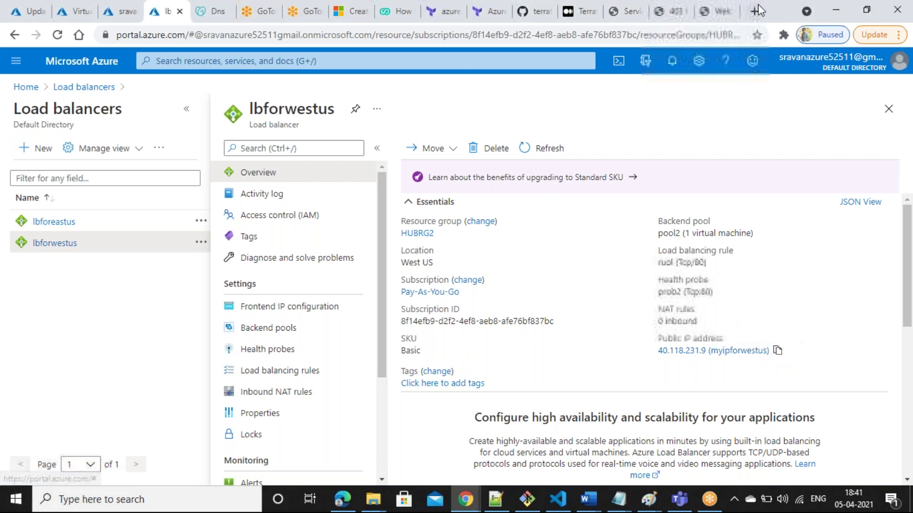
click(670, 6)
click(350, 42)
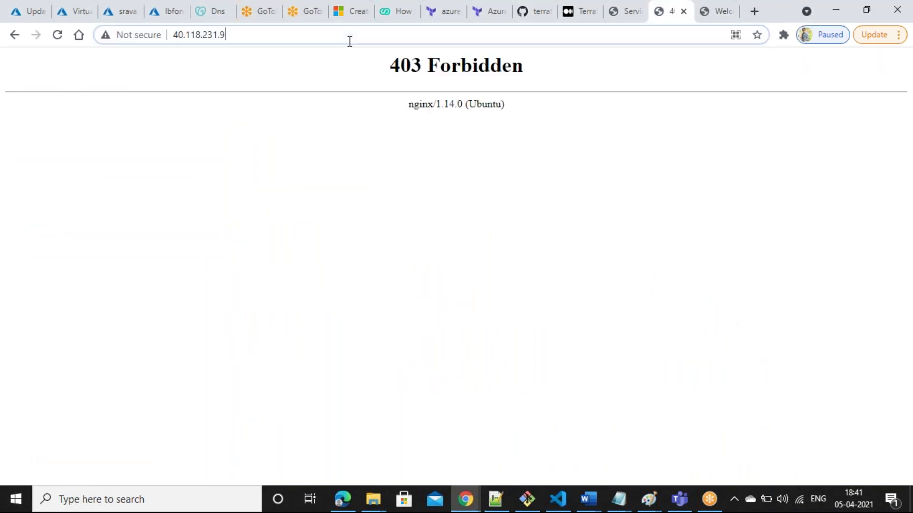
key(ctrl+v)
key(BackSpace)
key(BackSpace)
key(BackSpace)
key(BackSpace)
key(BackSpace)
key(BackSpace)
key(BackSpace)
key(BackSpace)
key(BackSpace)
key(BackSpace)
key(BackSpace)
key(BackSpace)
key(BackSpace)
key(BackSpace)
key(BackSpace)
key(BackSpace)
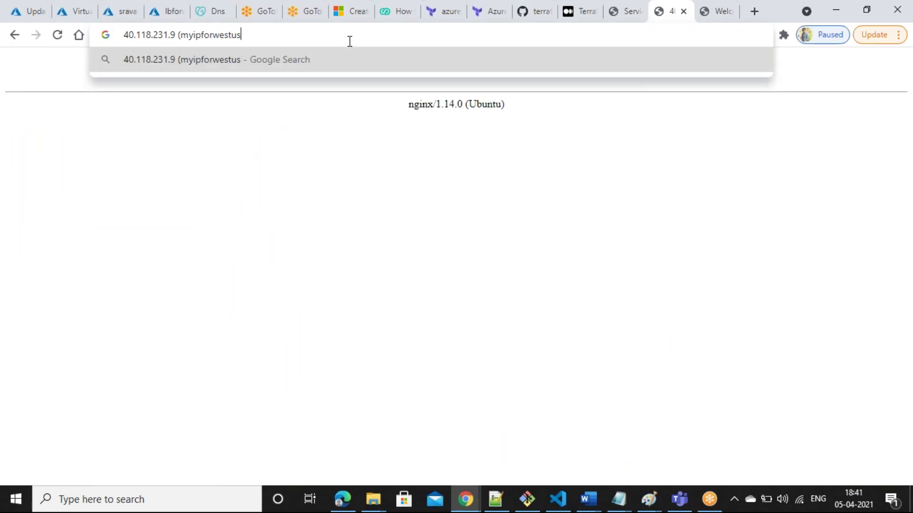
key(Return)
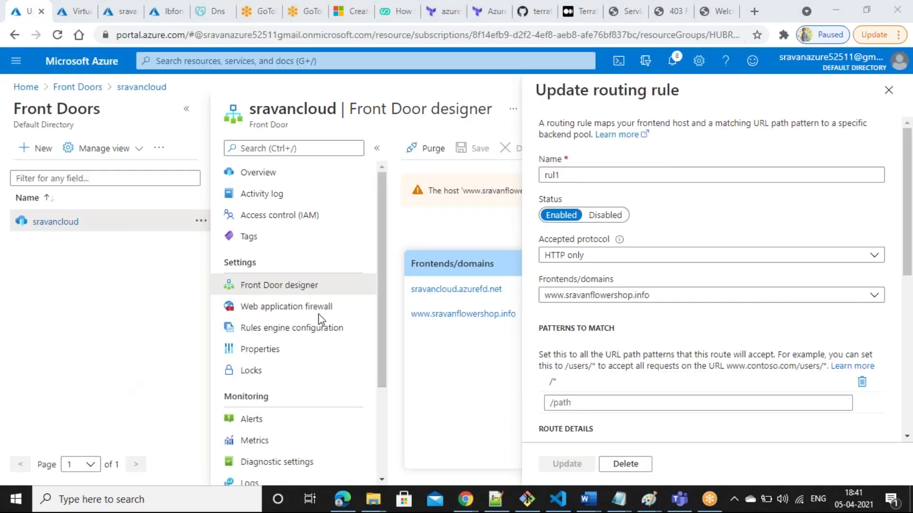
- Recheck and close routing rule rul1, look over the virtual machines list, and return to the Front Door designer
drag(910, 216, 910, 175)
click(888, 90)
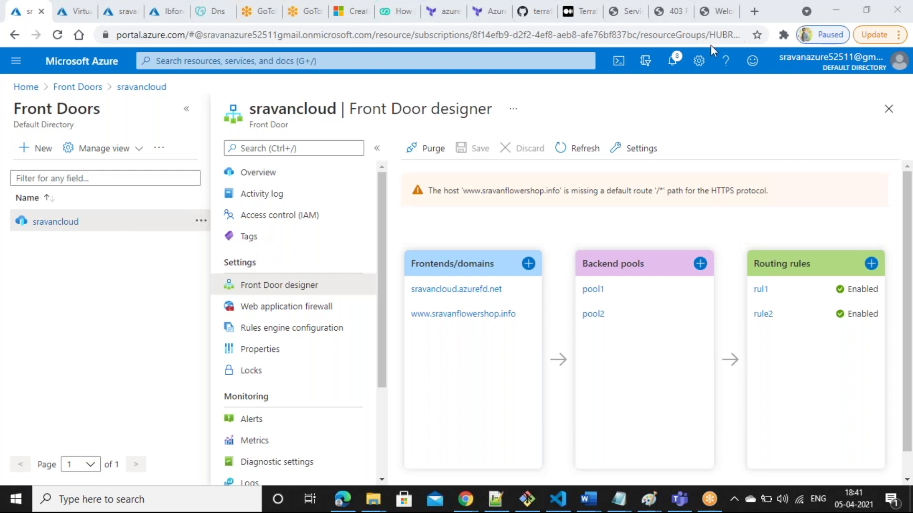
click(75, 11)
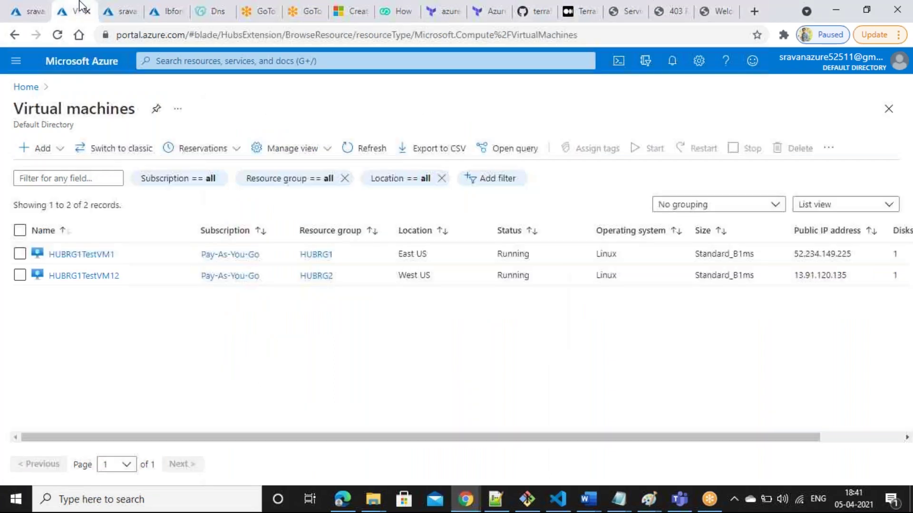
click(89, 257)
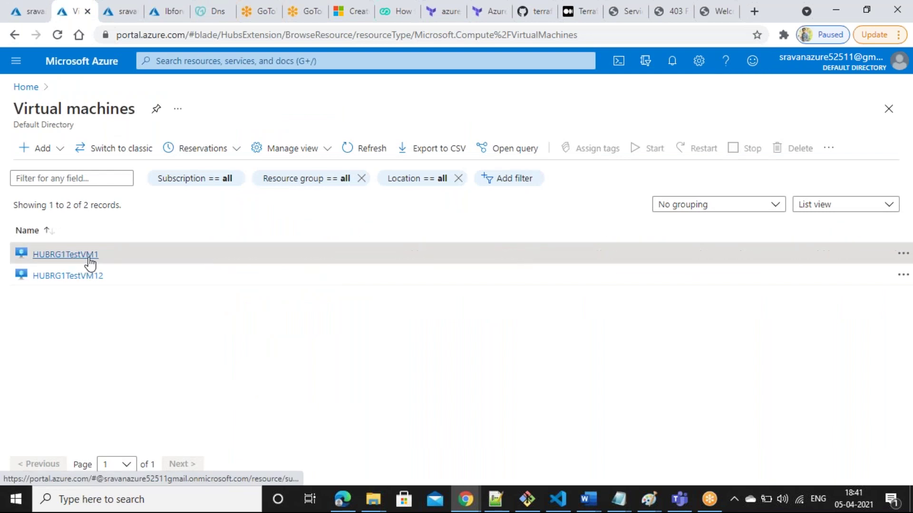
click(30, 3)
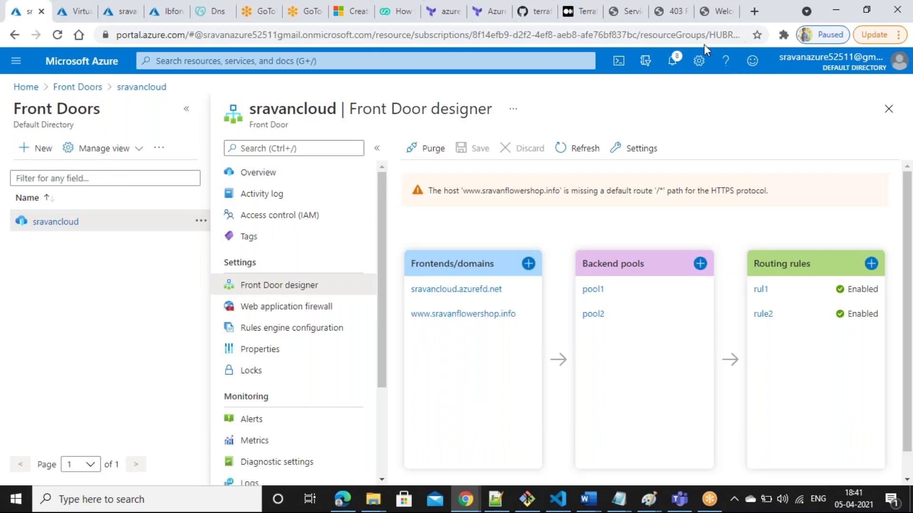